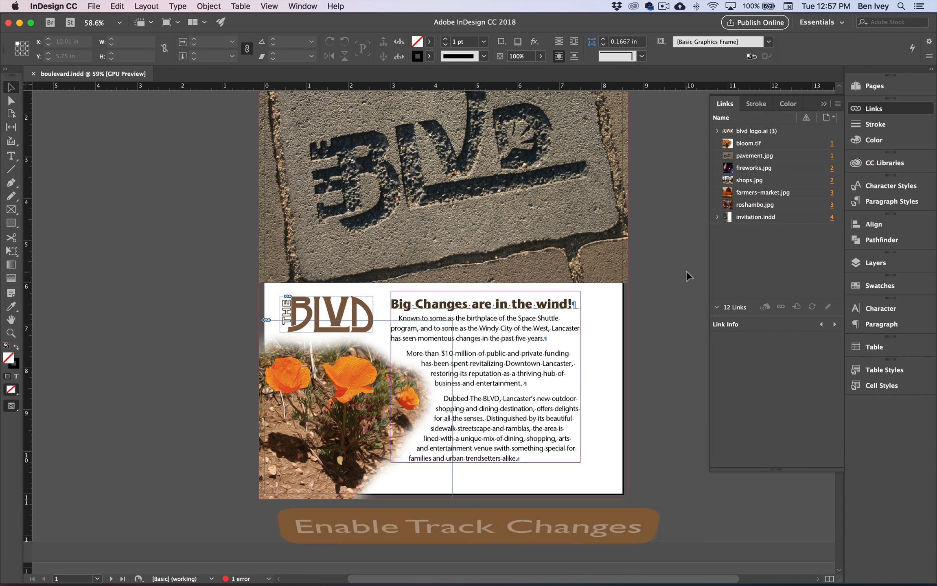
Place the text cursor in the body story of boulevard.indd and enable change tracking in all stories.
scroll(686, 271, up, 3)
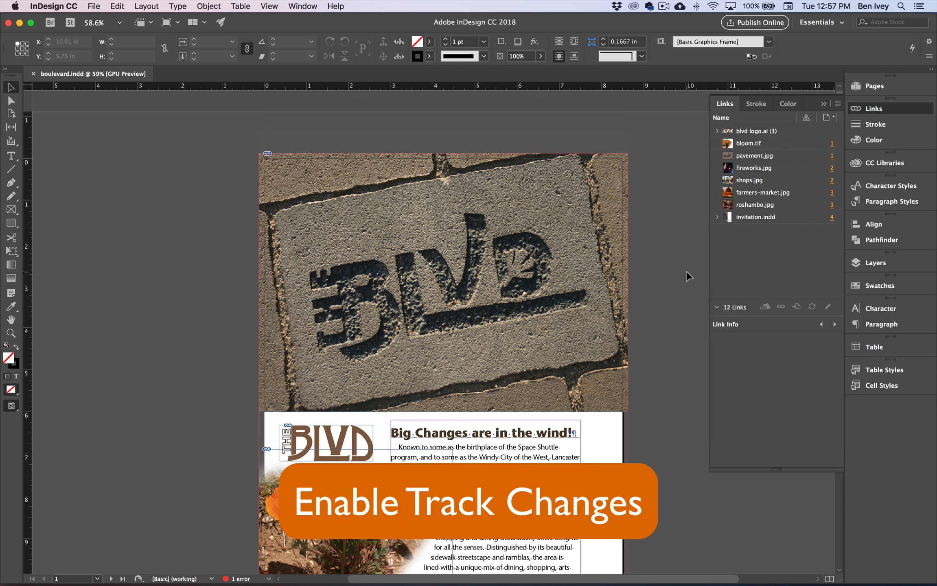
scroll(686, 271, right, 1)
scroll(666, 273, right, 3)
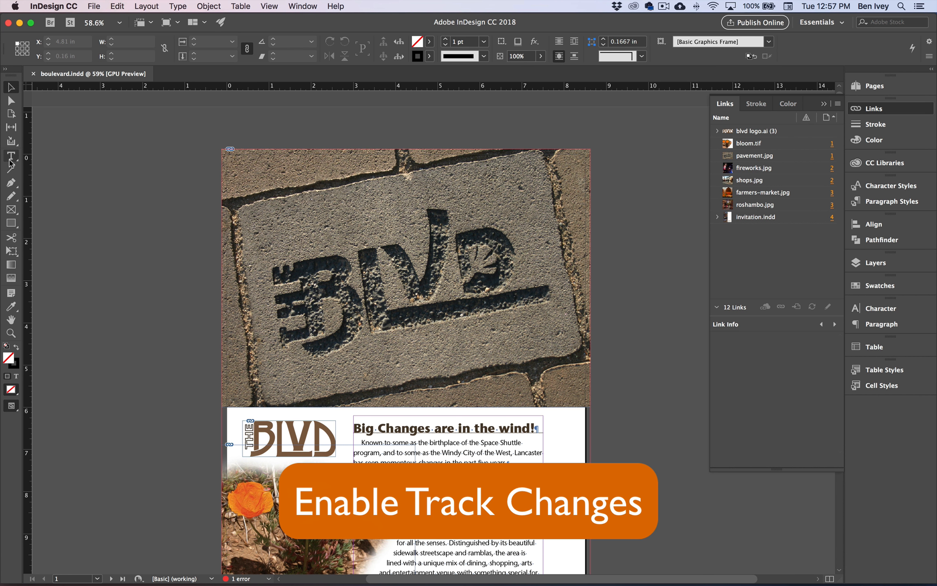
click(11, 156)
click(438, 446)
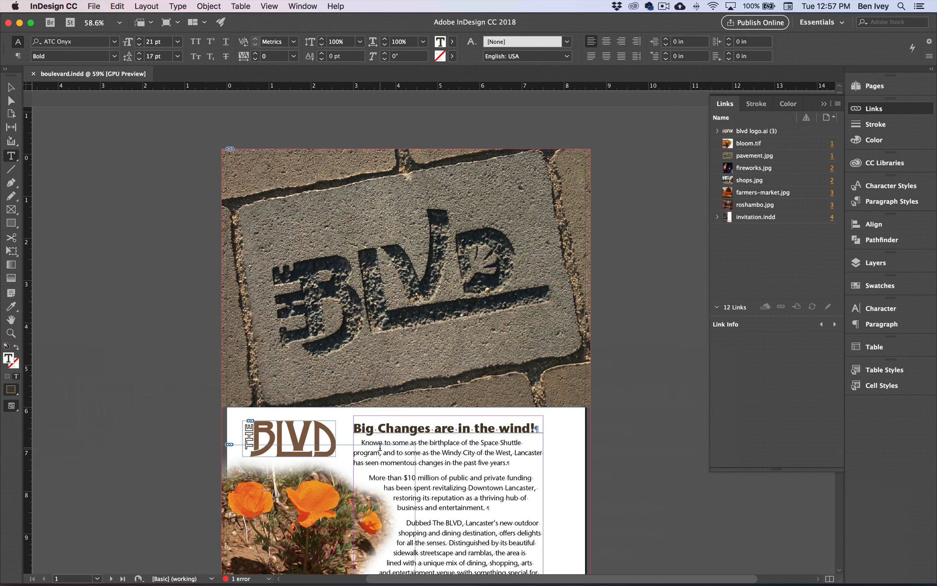
click(178, 6)
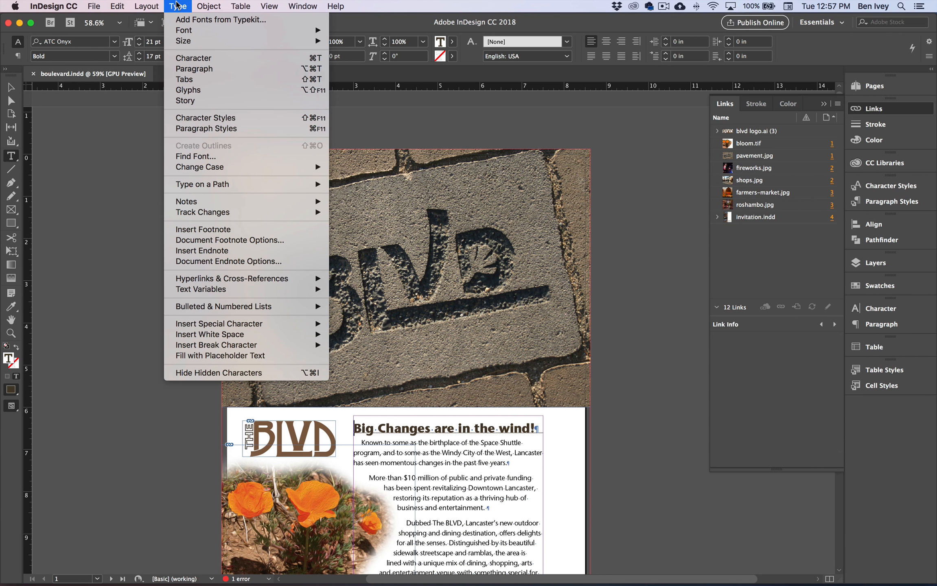
mouse_move(236, 212)
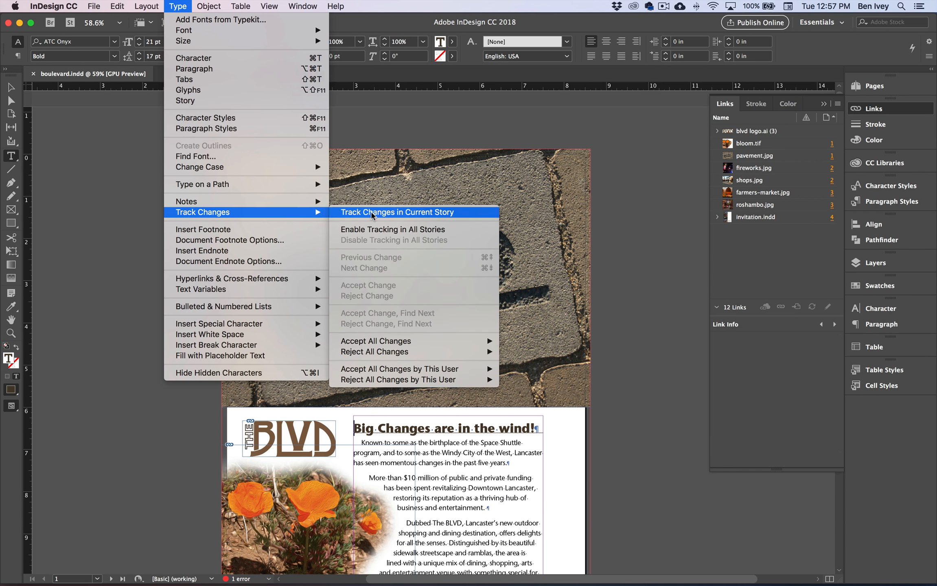
click(453, 234)
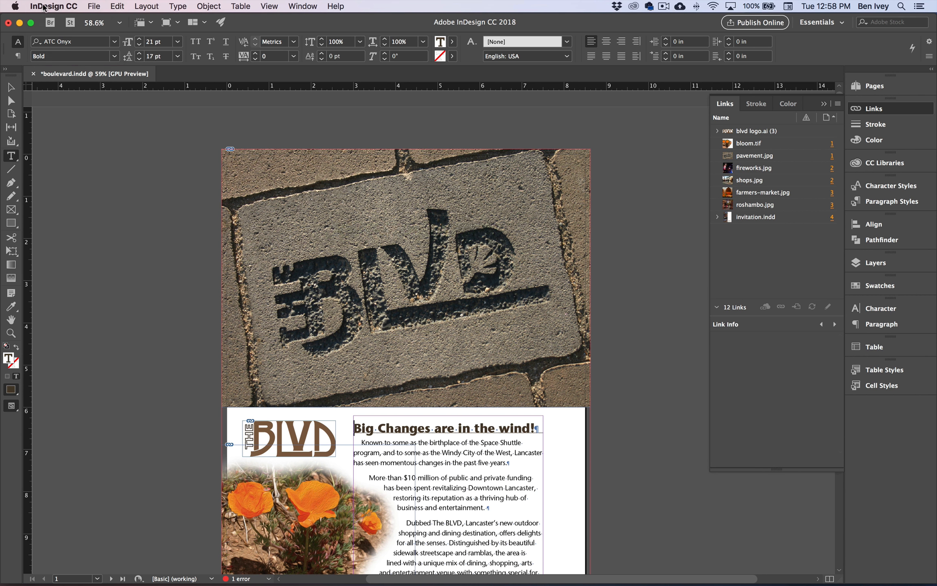
In the Track Changes preferences, set the marking for added text to Underline.
click(44, 6)
mouse_move(42, 30)
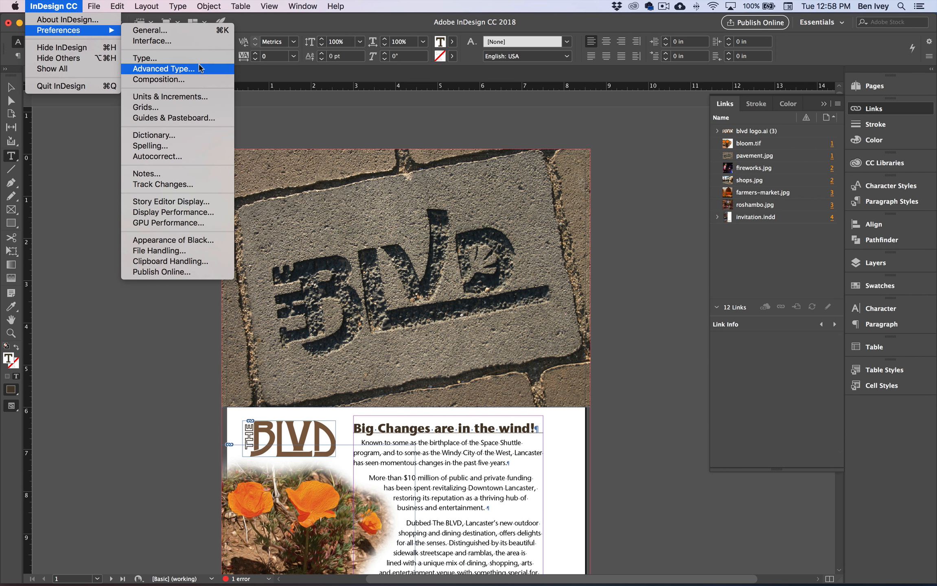
click(153, 184)
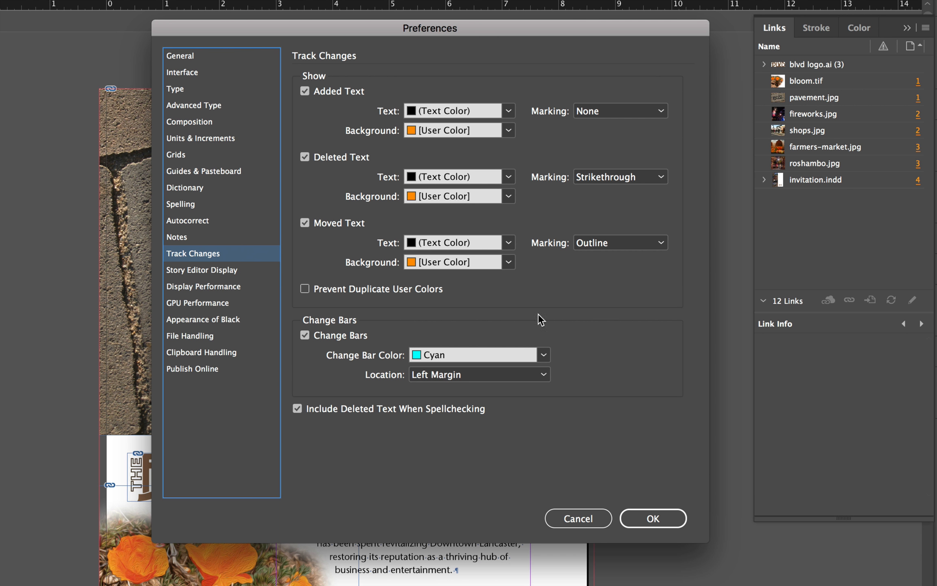
click(598, 111)
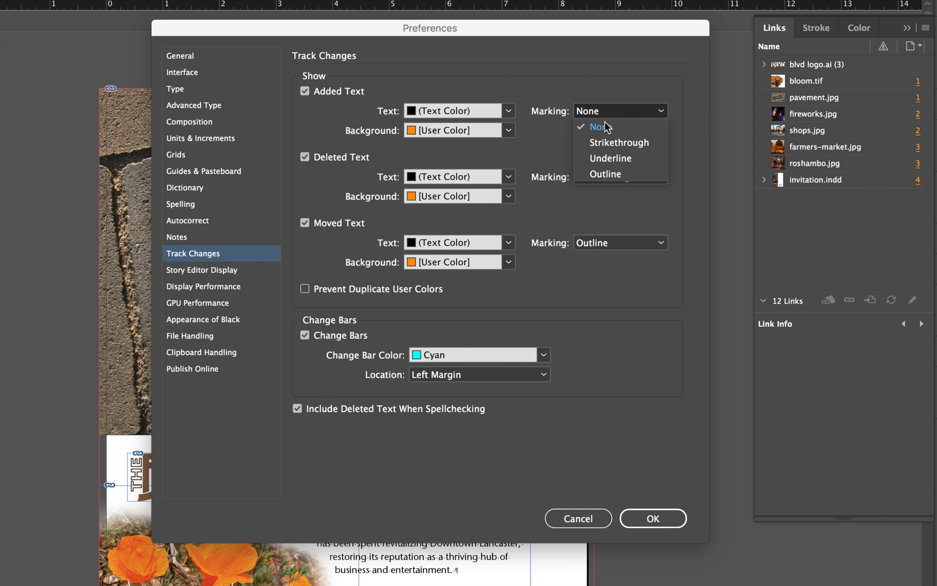
click(615, 160)
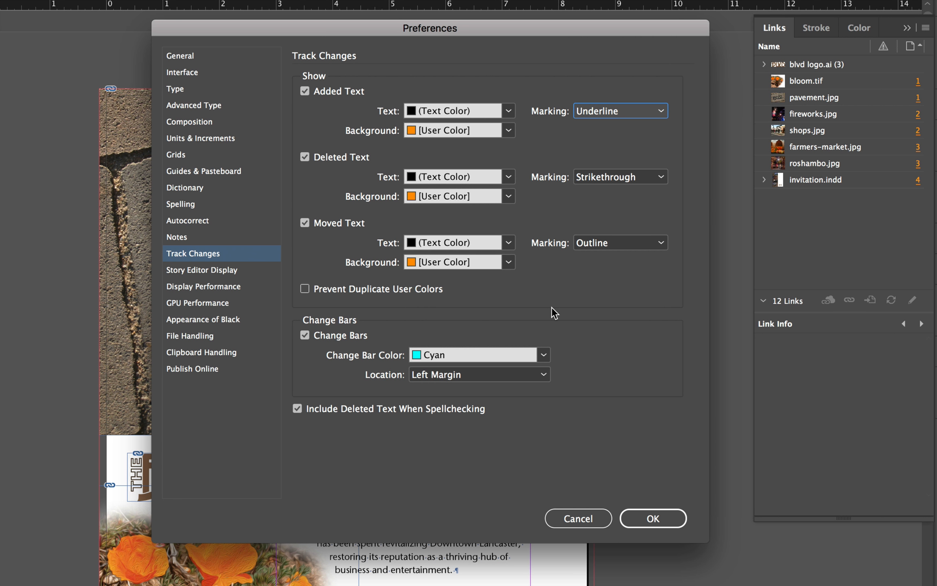
Set the background colour for deleted text to Red and apply the preferences.
click(508, 197)
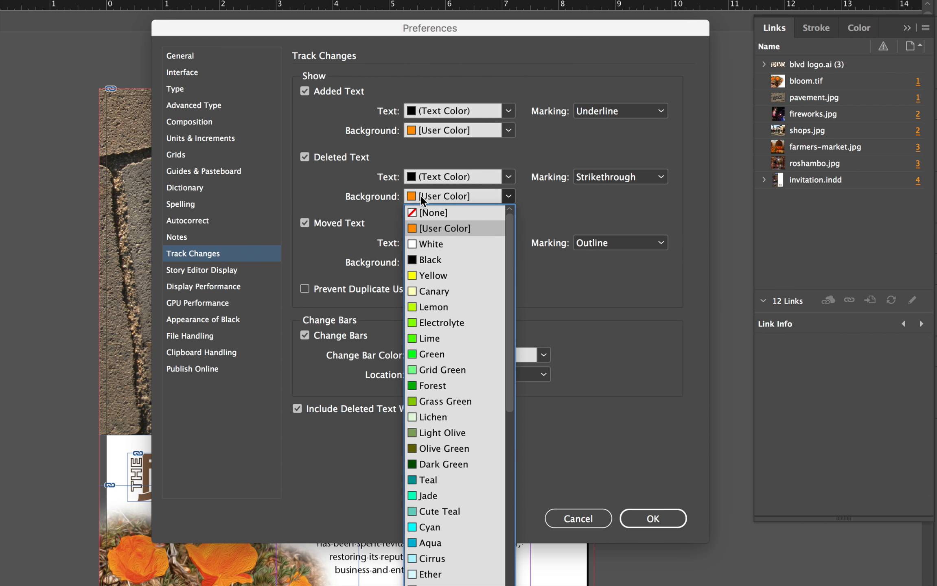
scroll(442, 314, down, 8)
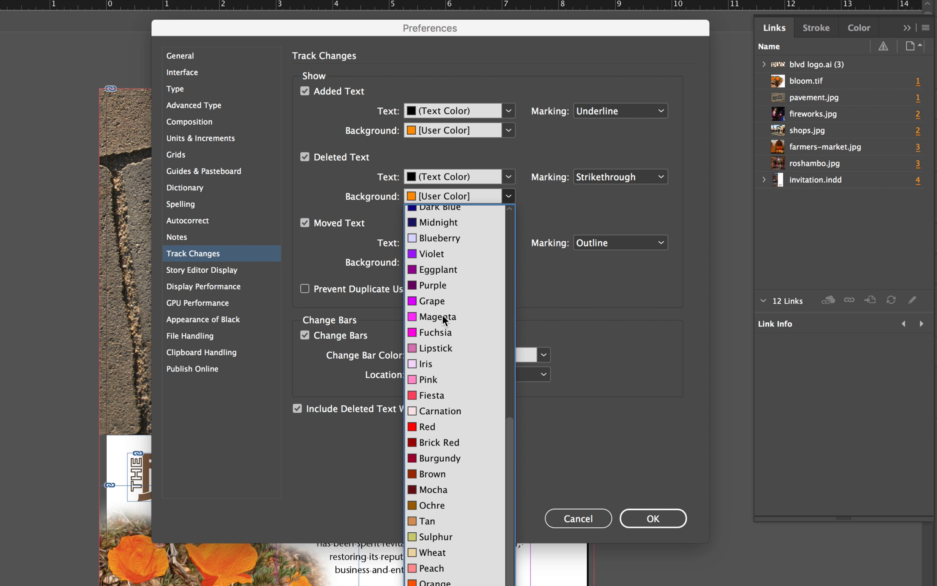
click(464, 426)
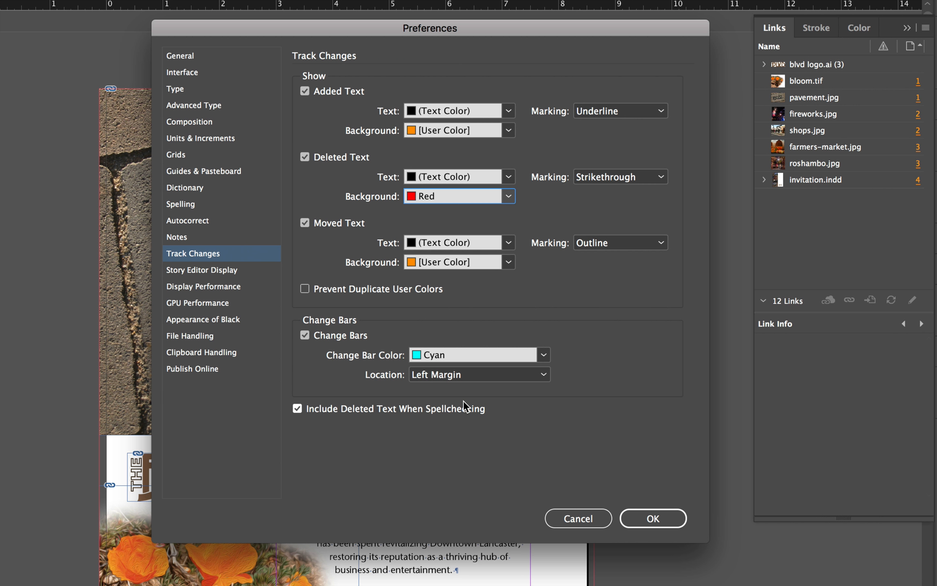
click(655, 514)
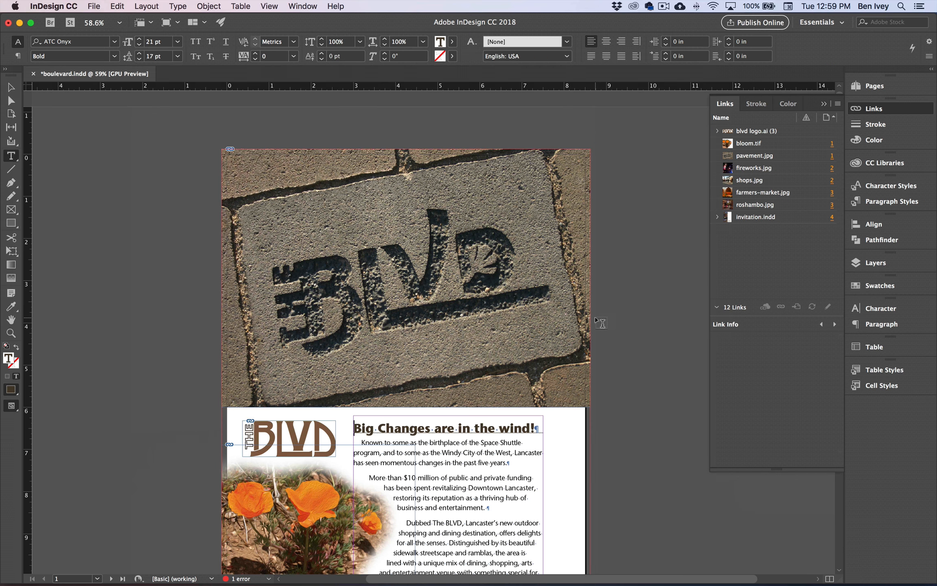
Open the linked invitation.indd as an original for editing, and return to boulevard.indd.
scroll(595, 317, down, 2)
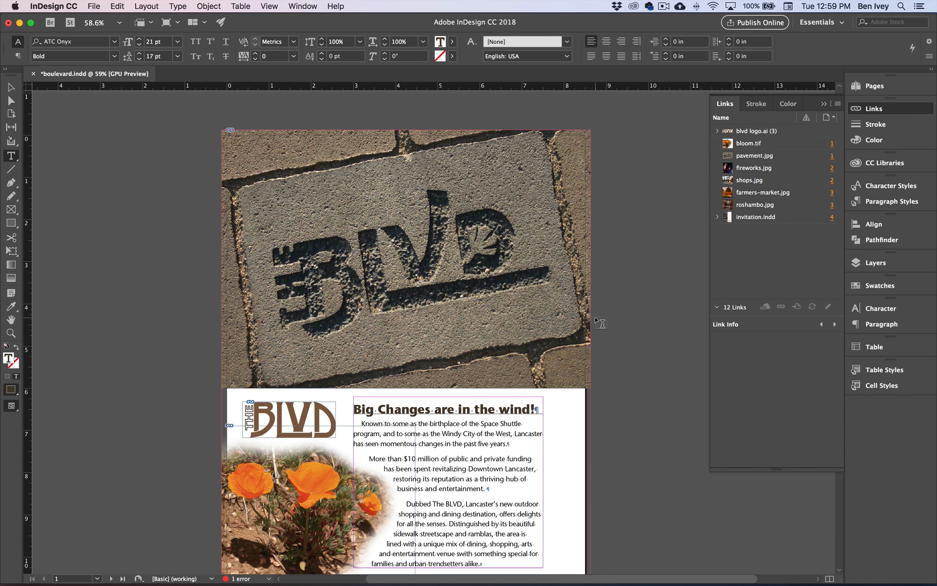
scroll(595, 318, down, 3)
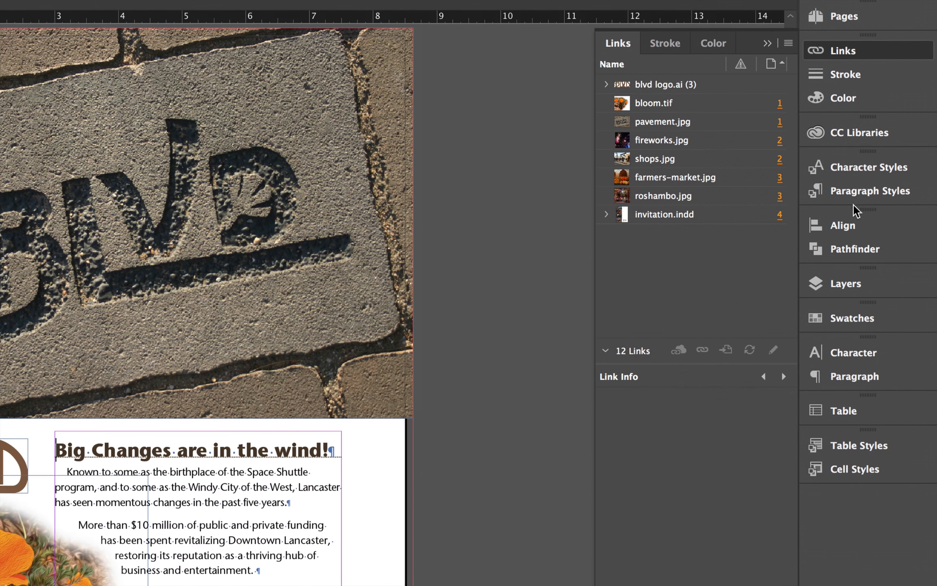
click(668, 215)
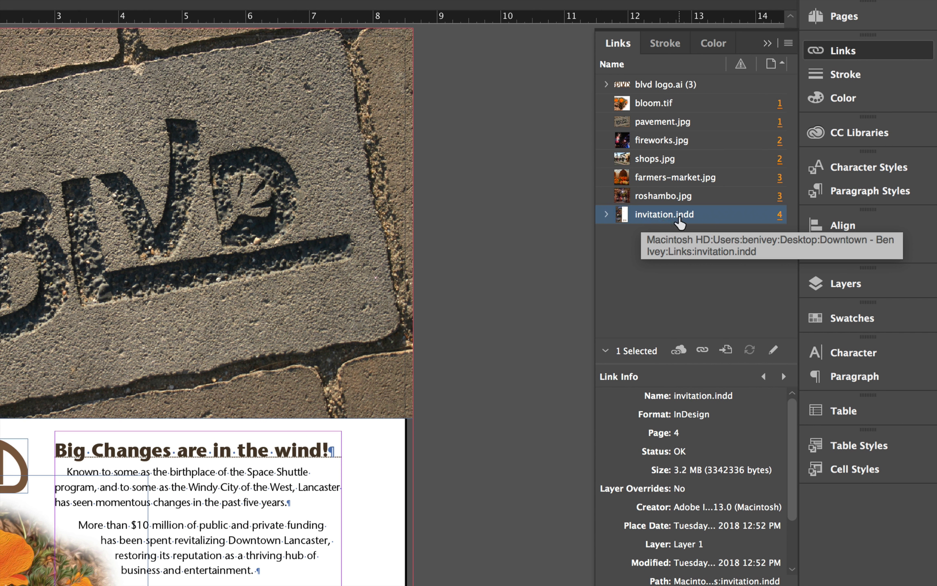
click(773, 351)
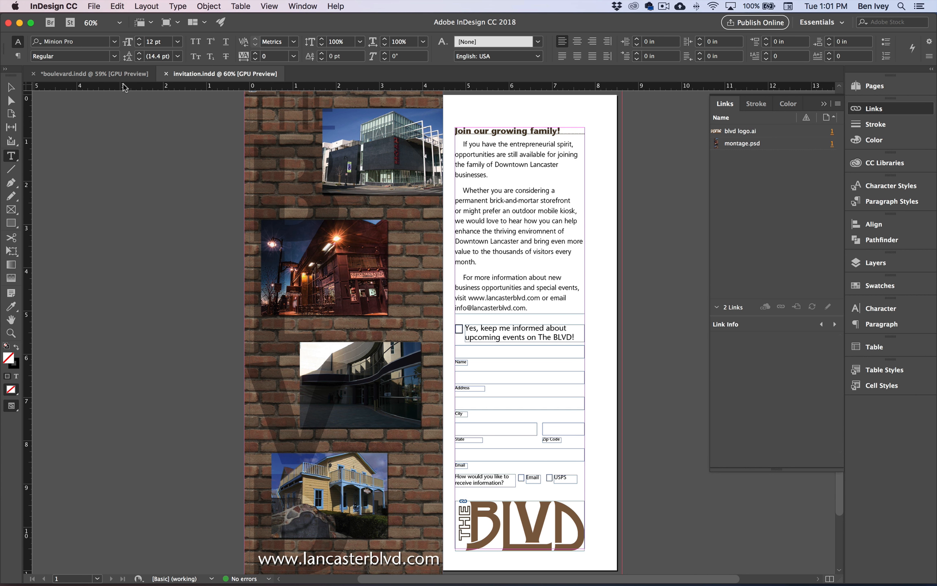
click(122, 74)
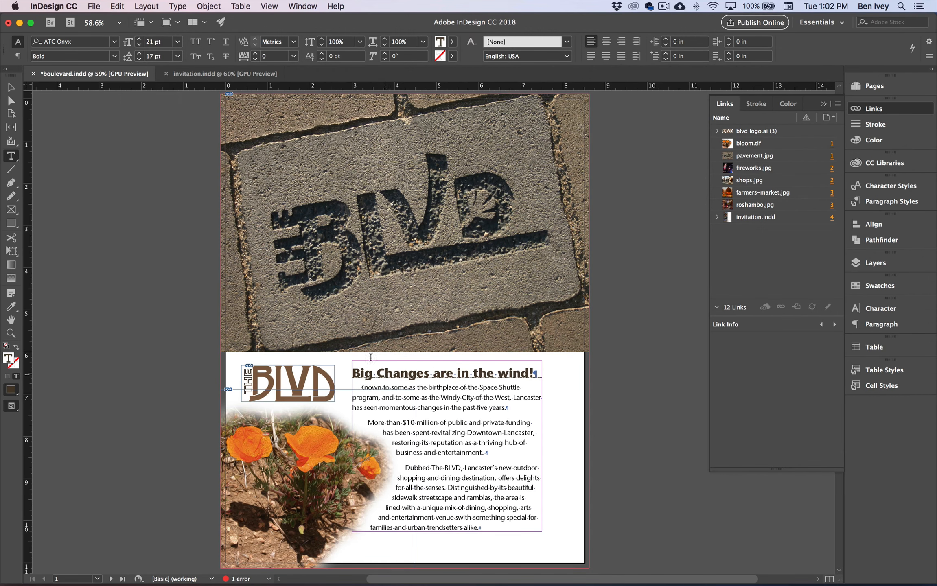
Set up a Find/Change text query that replaces "Downtown Lancaster" with "The BLVD".
click(119, 5)
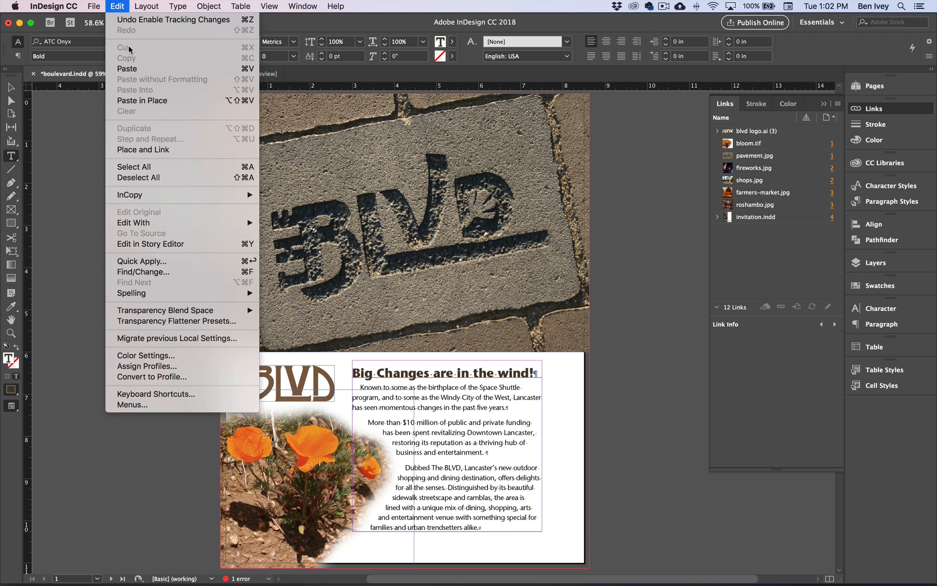
click(197, 272)
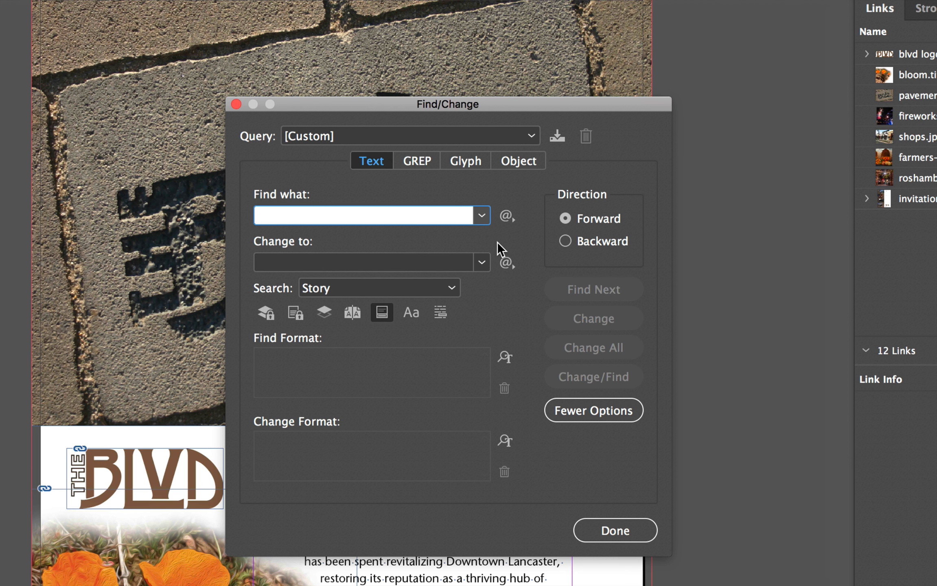
text(Downtown Lna)
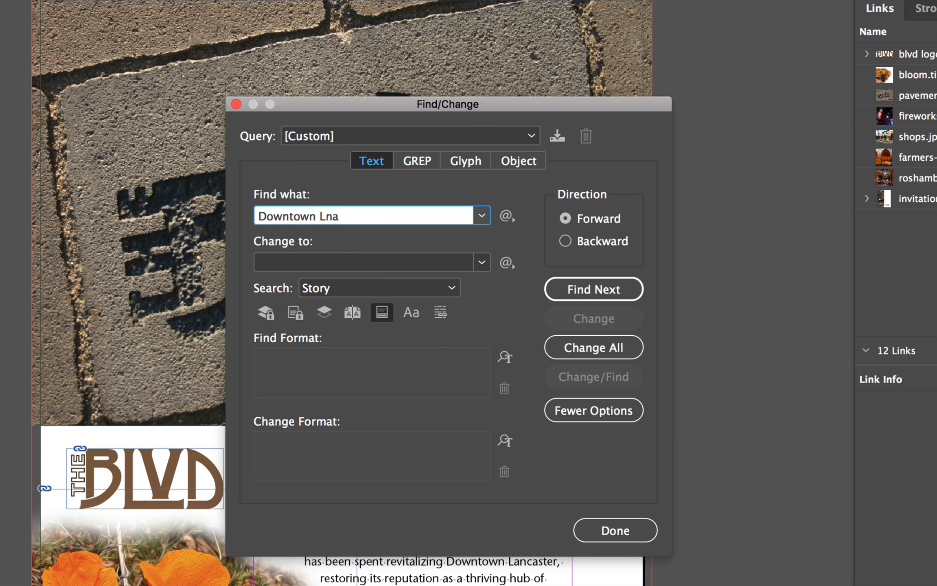
key(BackSpace)
key(BackSpace)
text(ancaster)
click(332, 262)
text(The)
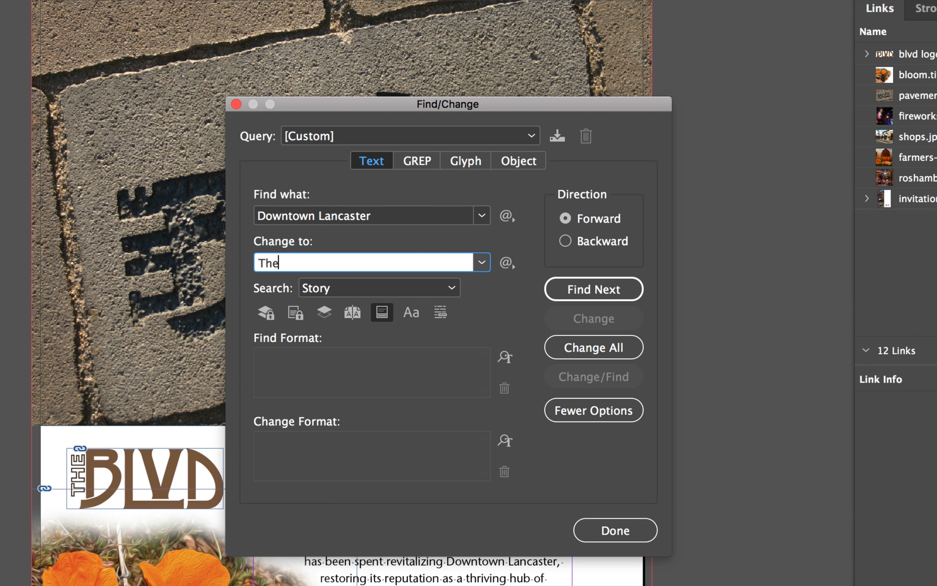
text( BLVD)
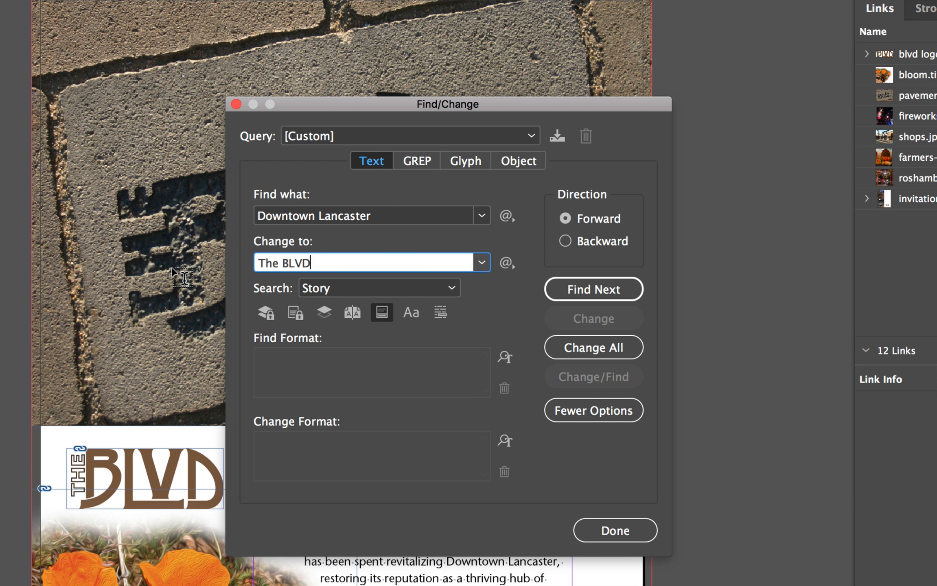
Extend the search to All Documents, find the first "Downtown Lancaster", replace it and go on to the following match.
click(334, 288)
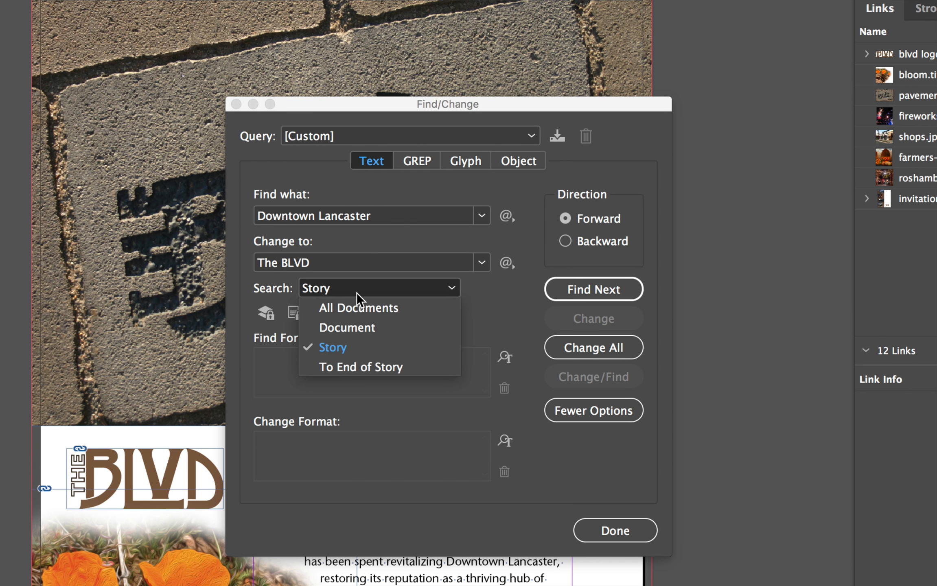
click(381, 307)
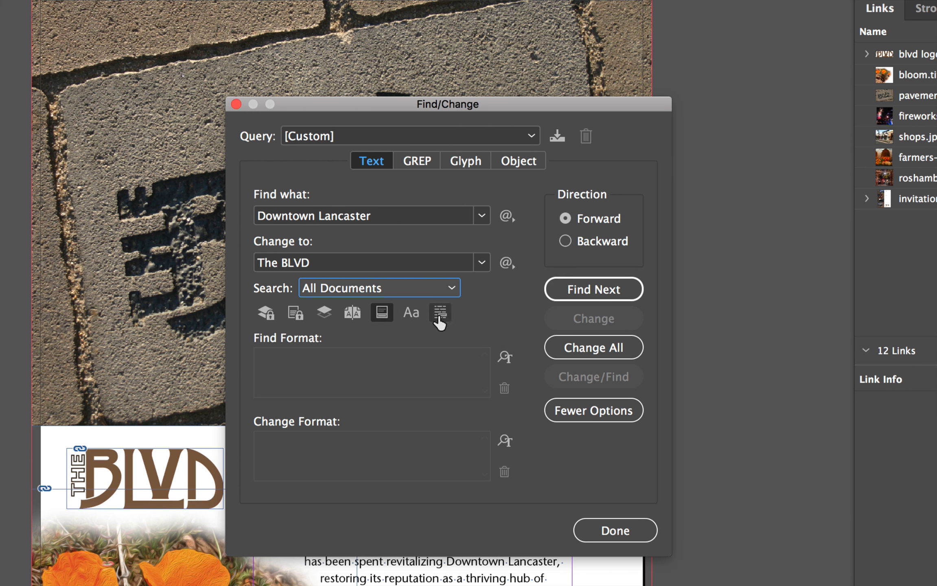
click(599, 285)
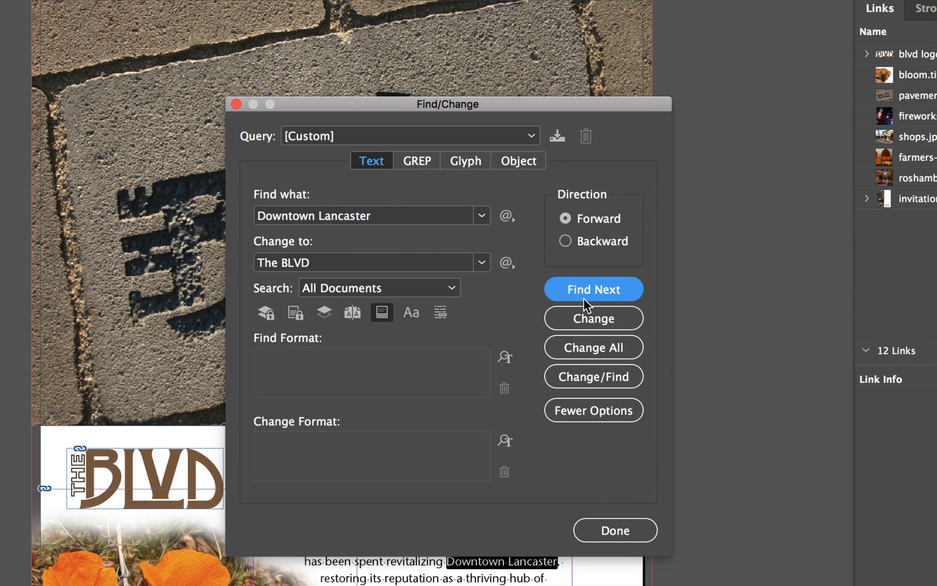
drag(448, 112, 669, 120)
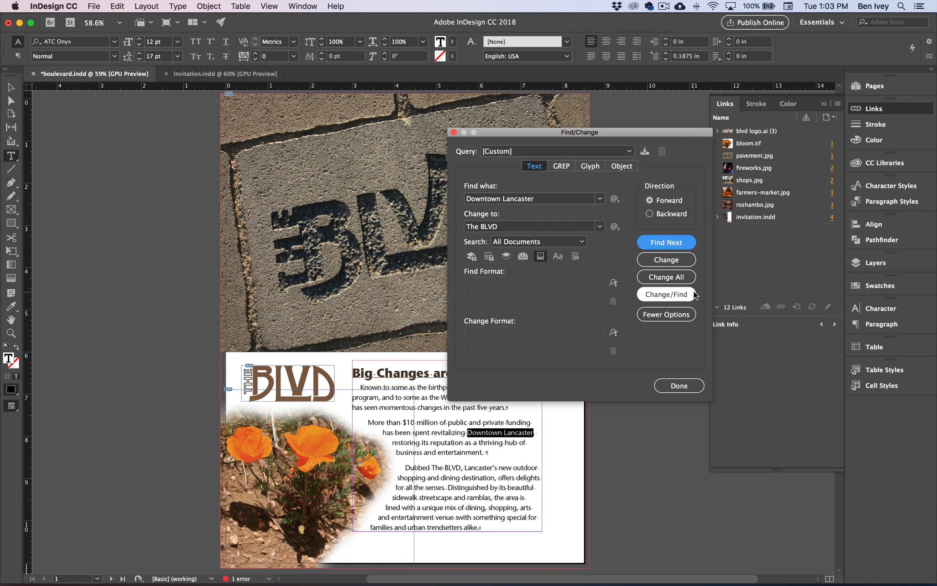
click(684, 297)
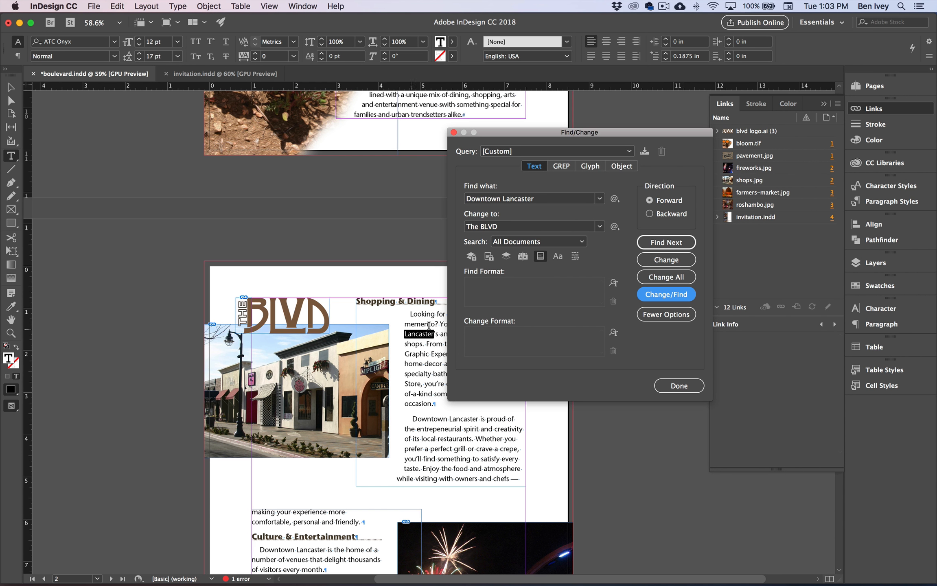
Replace all remaining occurrences of "Downtown Lancaster" with "The BLVD" and close Find/Change.
drag(495, 132, 562, 172)
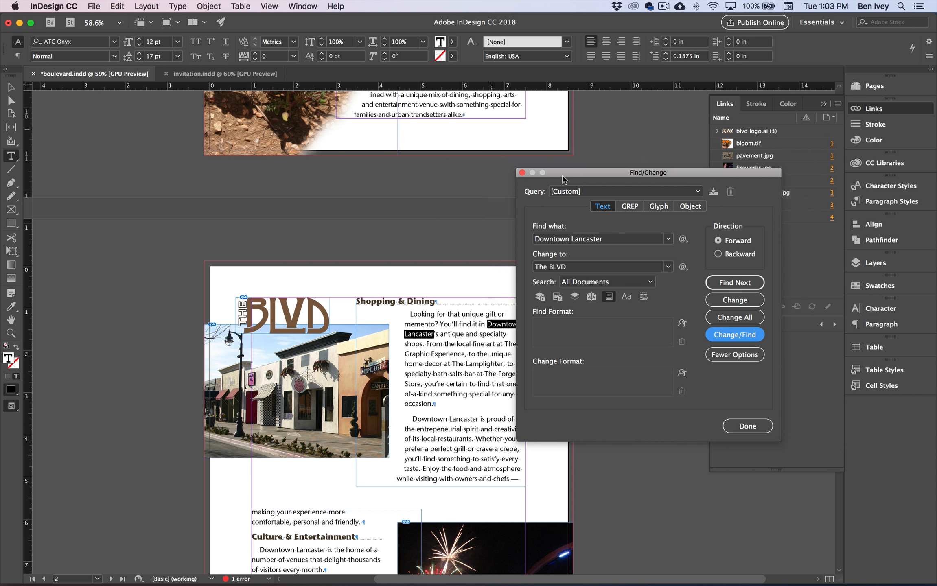
click(733, 318)
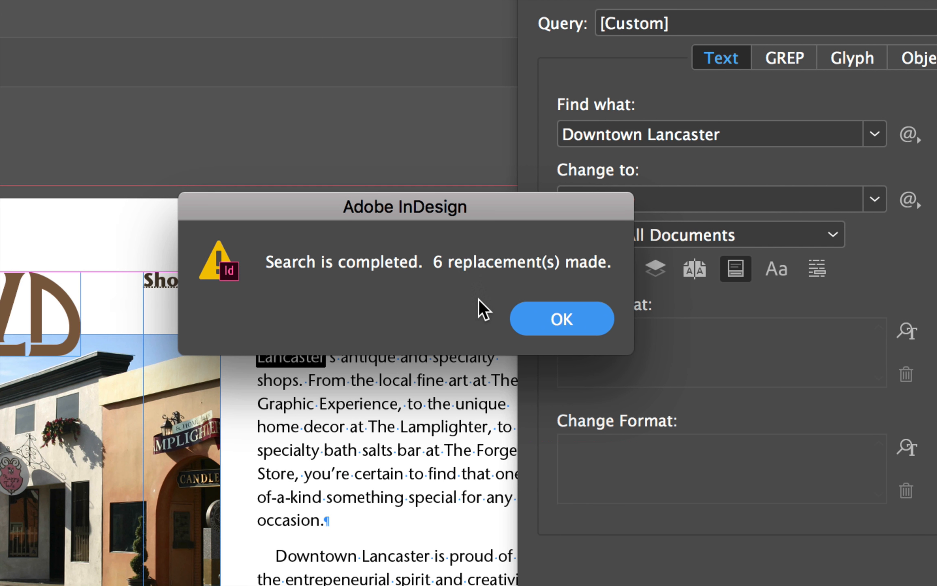
click(575, 323)
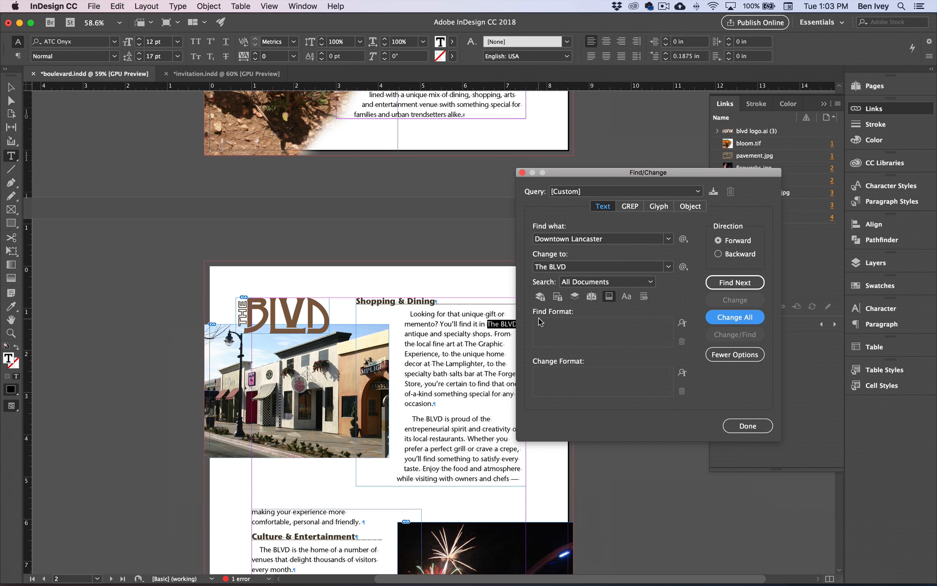
click(748, 426)
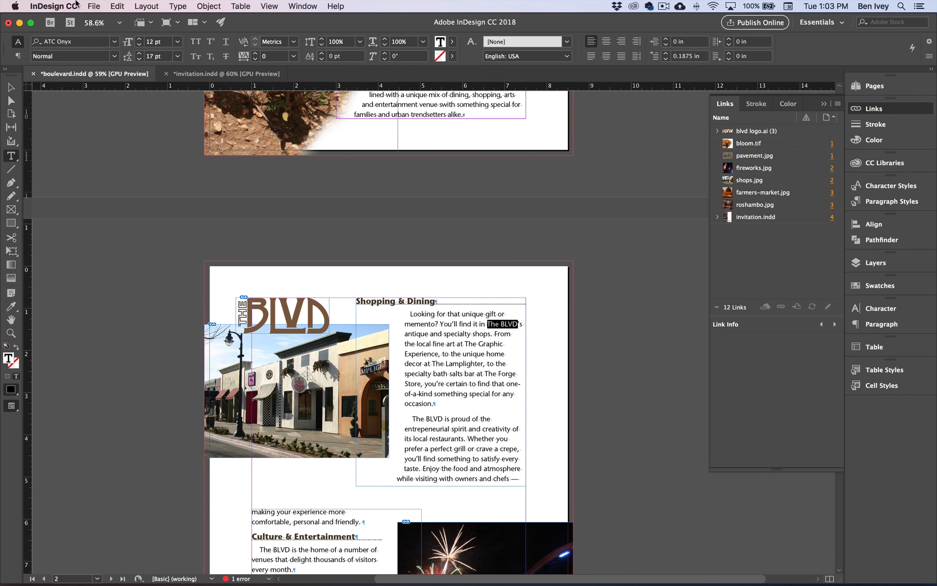
Save boulevard.indd and switch to the invitation.indd document.
click(98, 5)
click(104, 79)
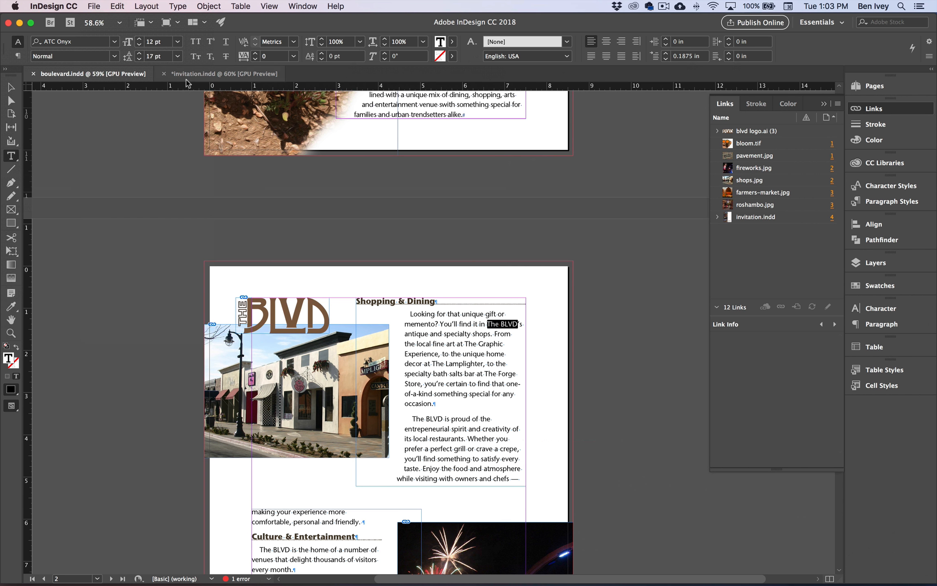
click(199, 74)
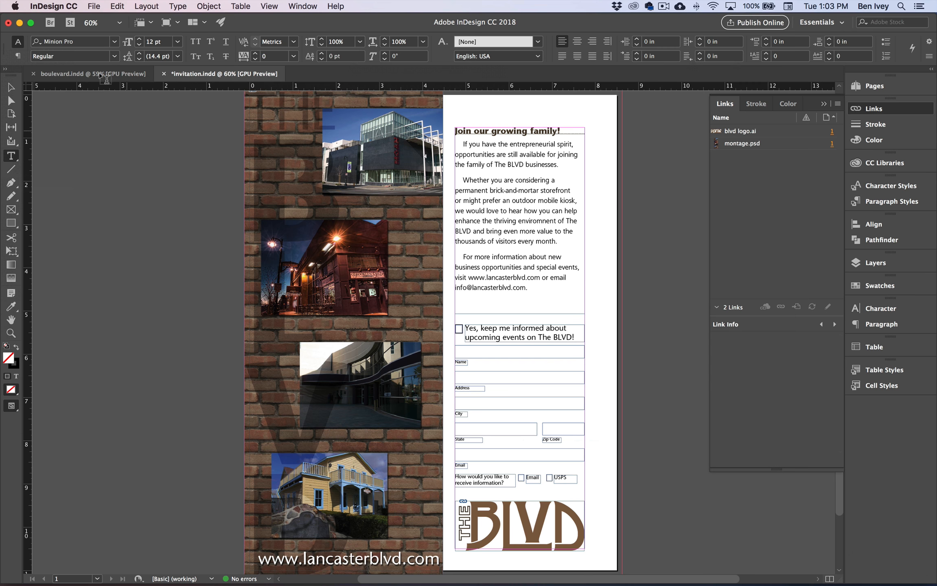
Save the invitation.indd document with its text replacements.
click(92, 7)
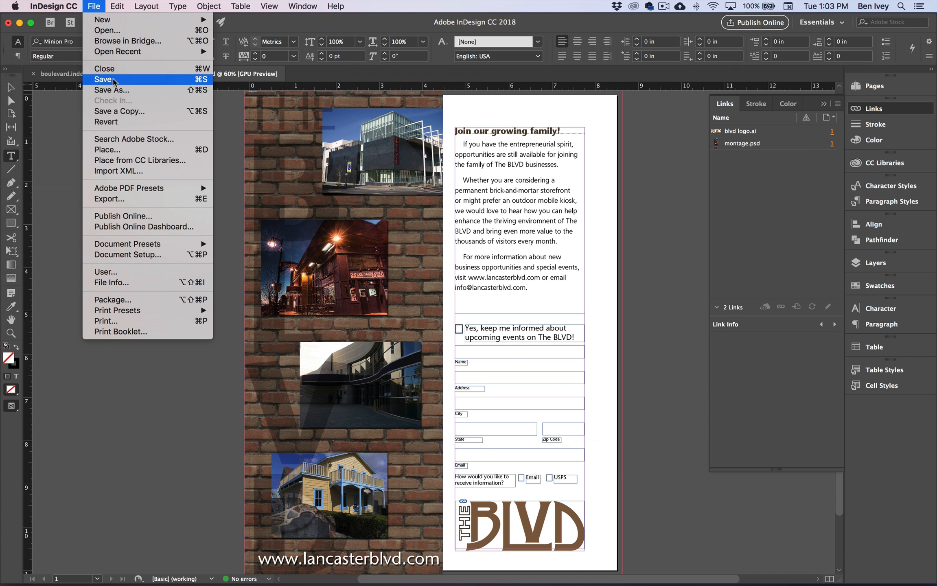
click(113, 83)
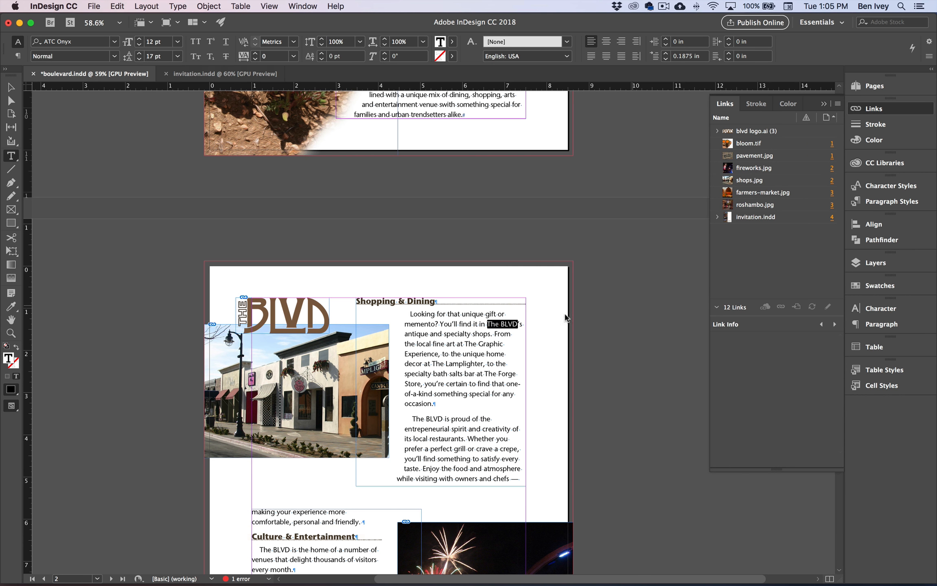
Open Find/Change for boulevard.indd and clear the previous search text and replacement text.
click(117, 4)
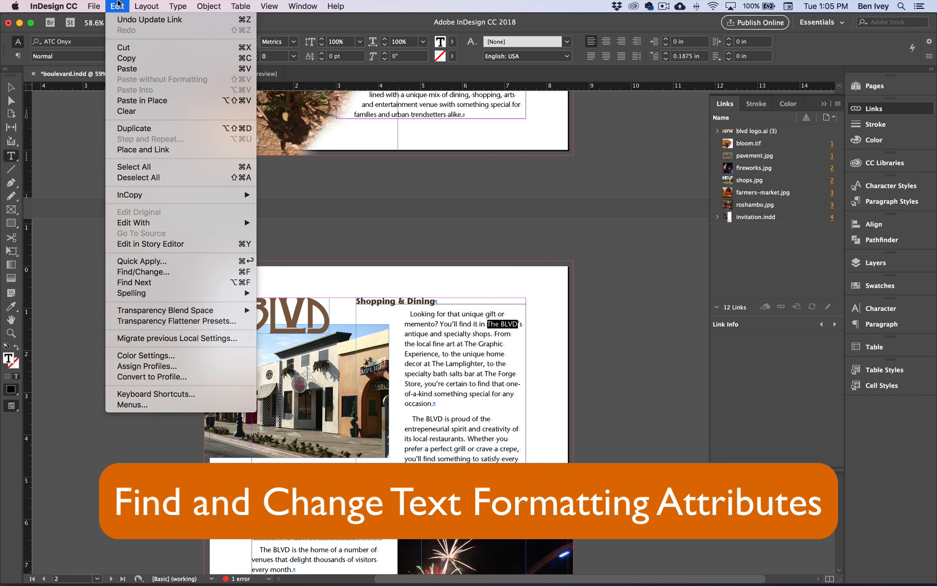
click(191, 275)
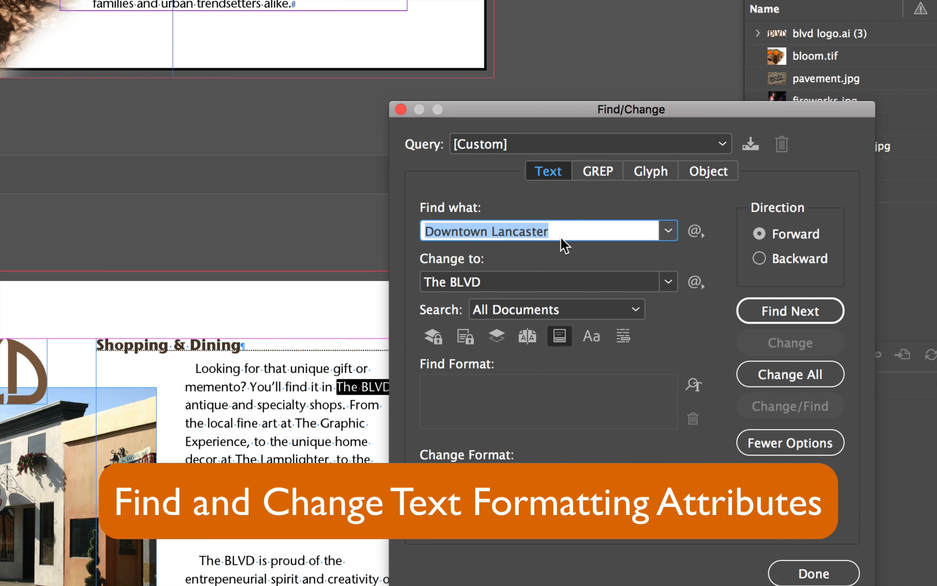
click(563, 232)
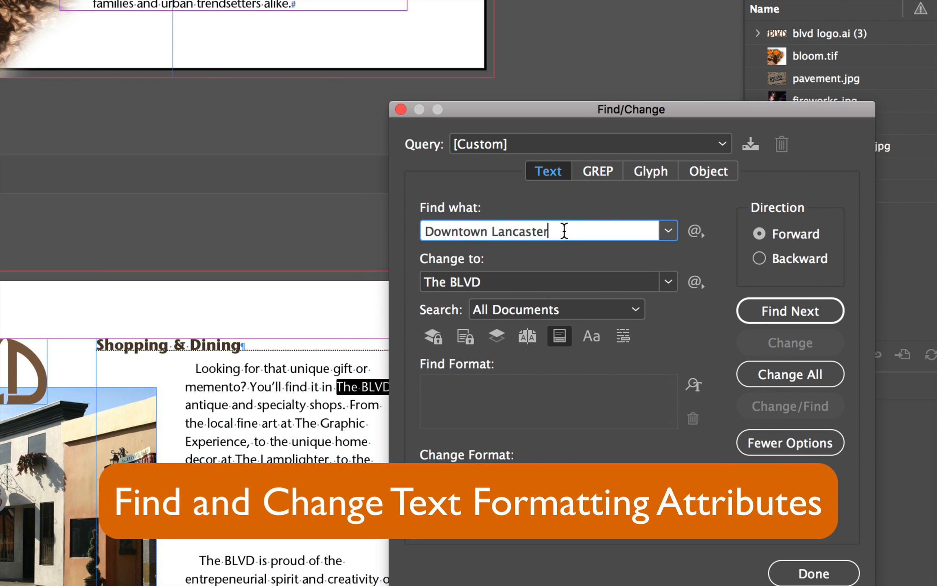
triple_click(564, 231)
key(BackSpace)
triple_click(494, 277)
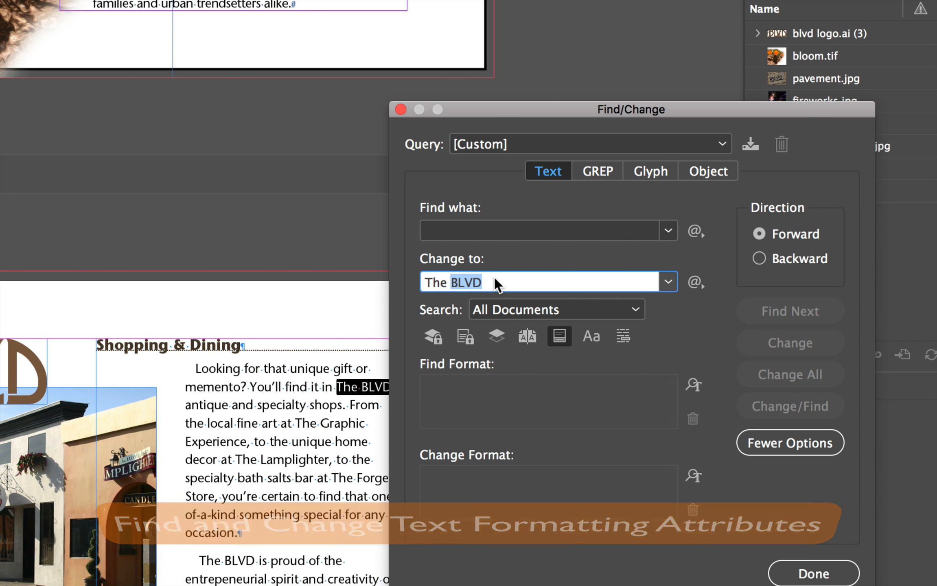
key(BackSpace)
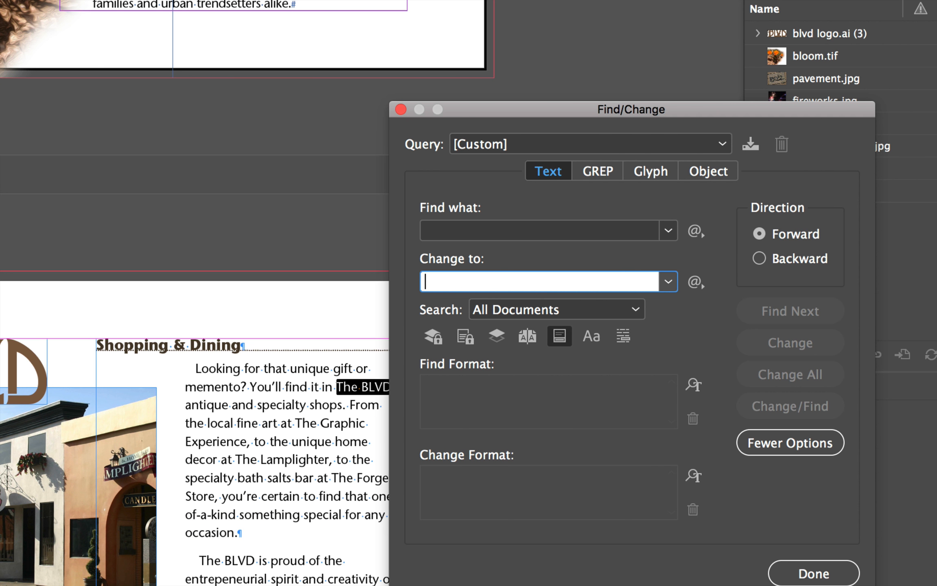
Set the search text to the Any Character wildcard, keeping the format options shown.
click(452, 230)
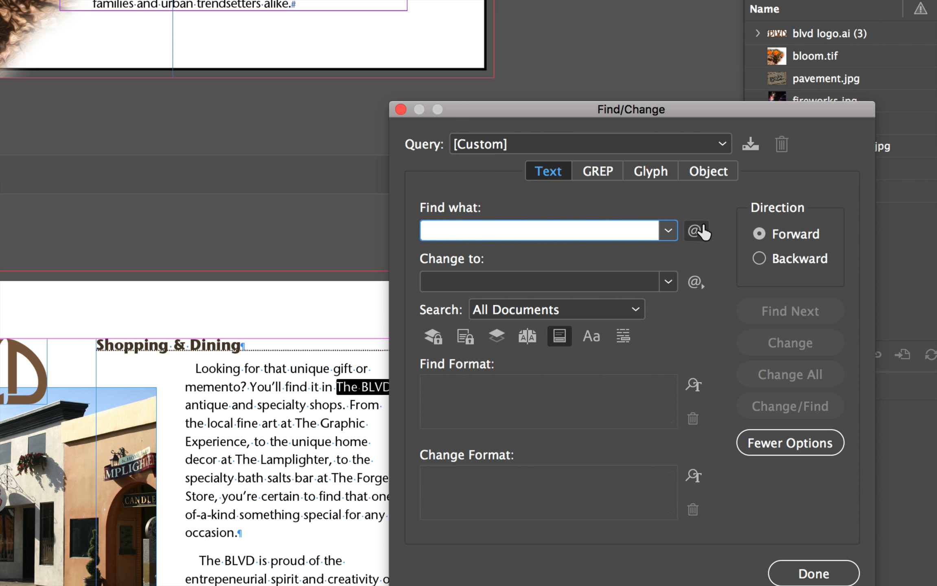
click(695, 234)
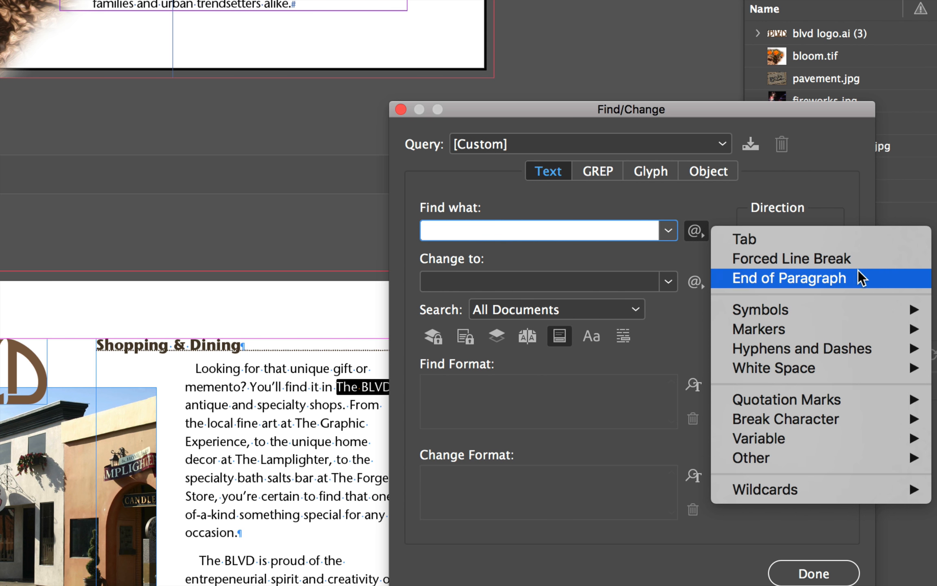
mouse_move(842, 492)
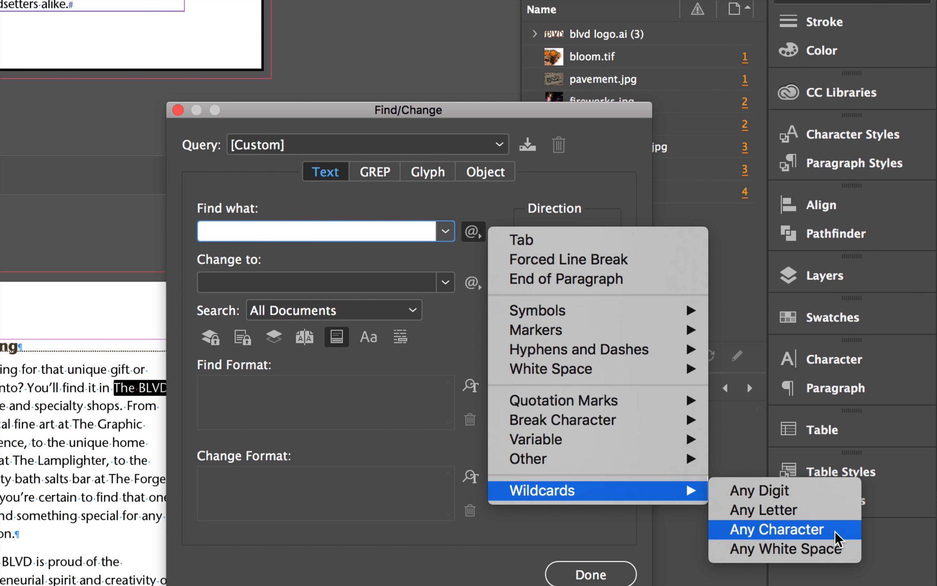
click(814, 530)
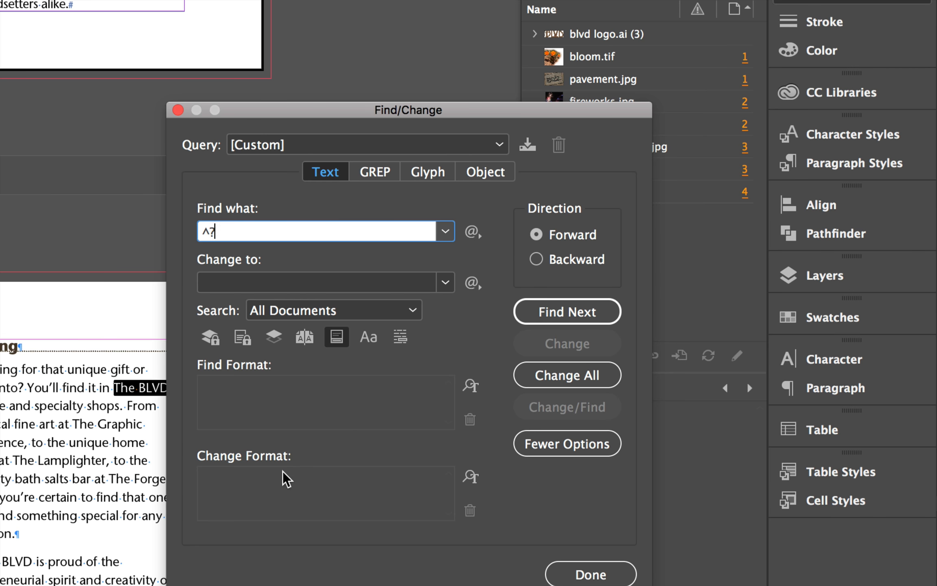
click(589, 450)
click(558, 442)
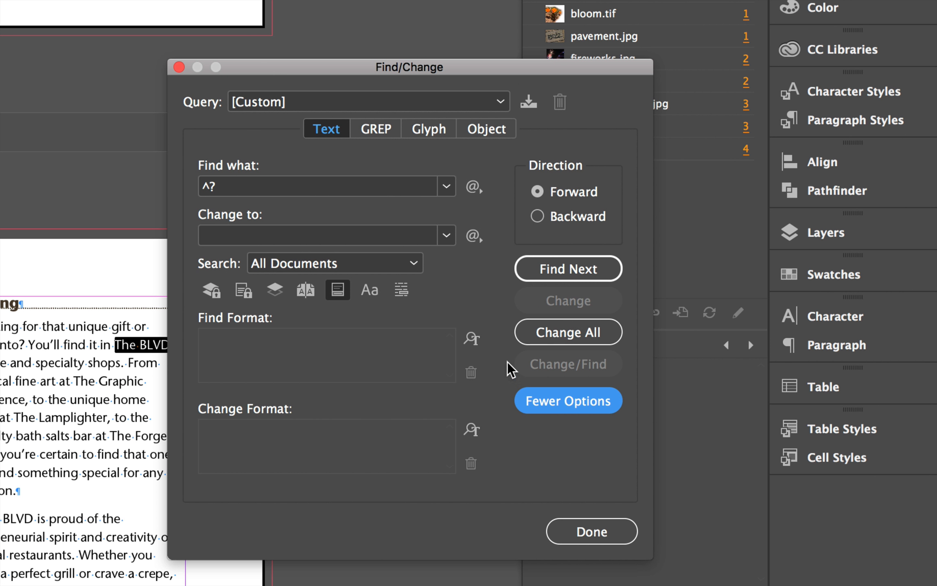
Restrict the text search to characters with the color PANTONE 7554 C.
click(471, 341)
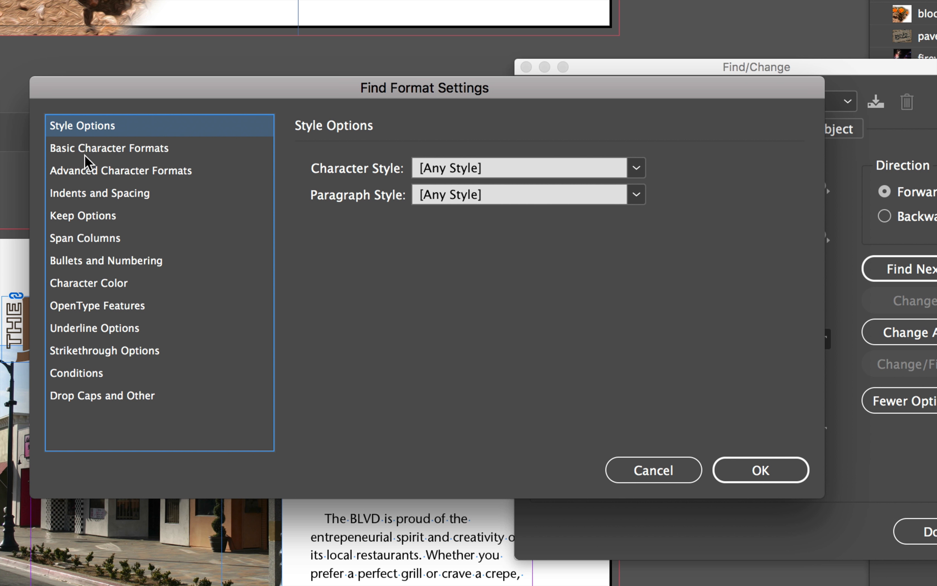
click(112, 283)
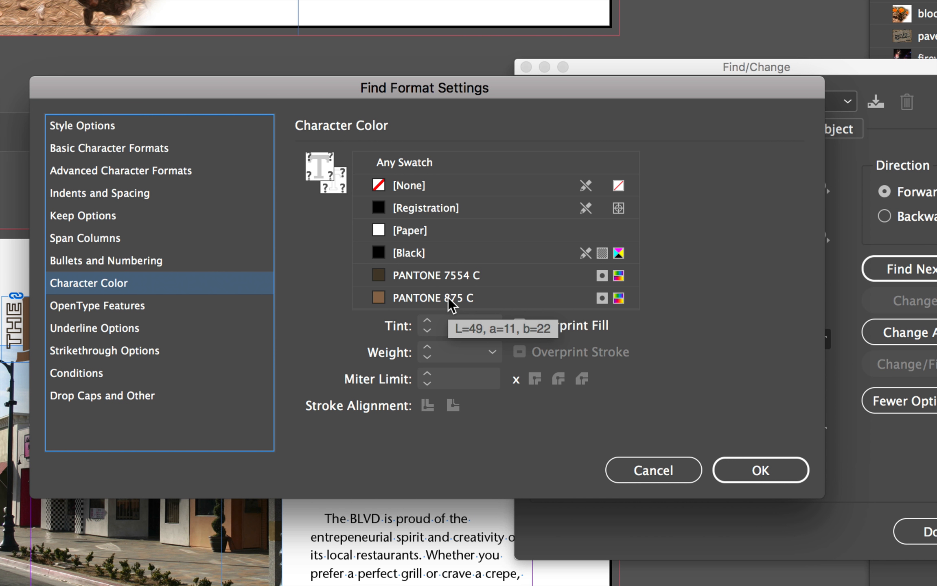
click(430, 278)
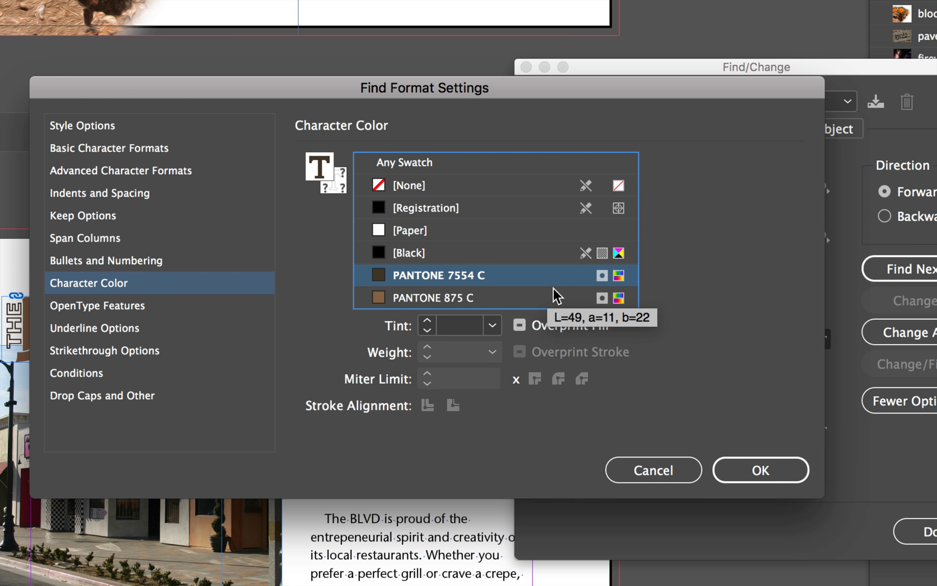
click(759, 472)
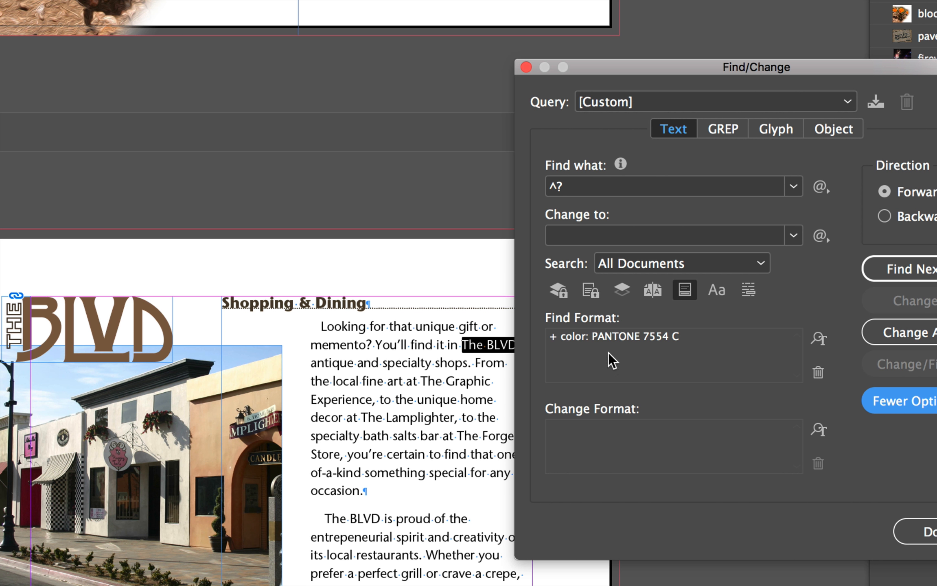
Set the replacement character color to PANTONE 875 C and change all matches across all documents.
click(819, 432)
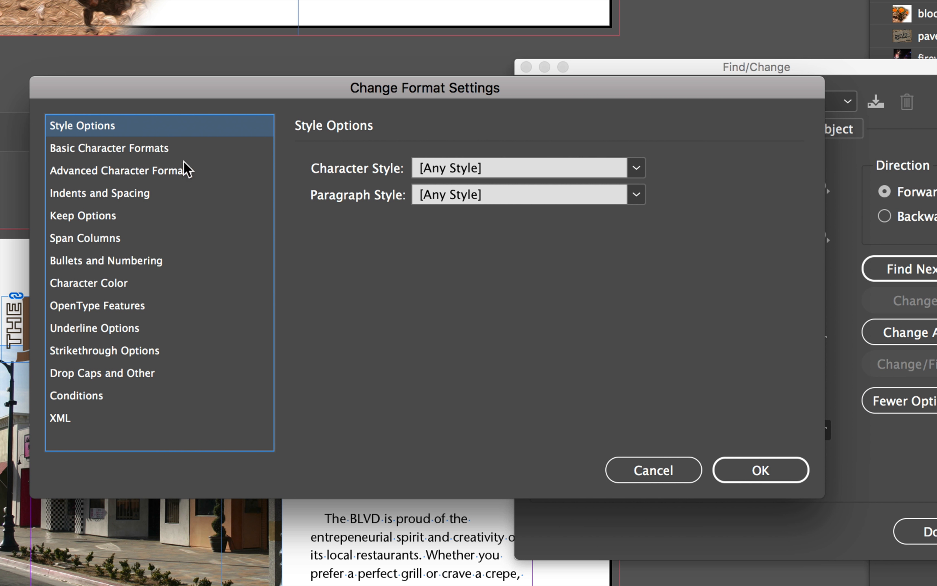
click(64, 285)
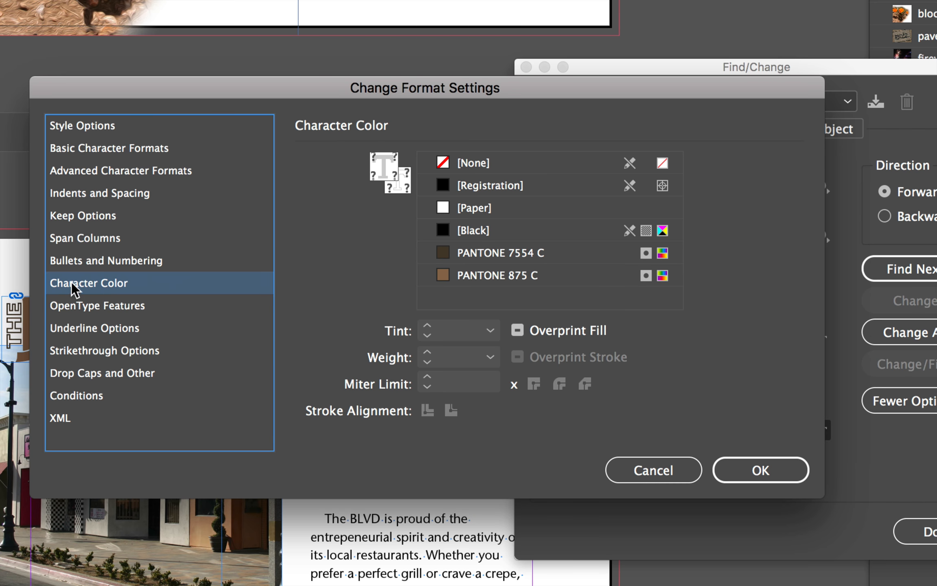
click(505, 281)
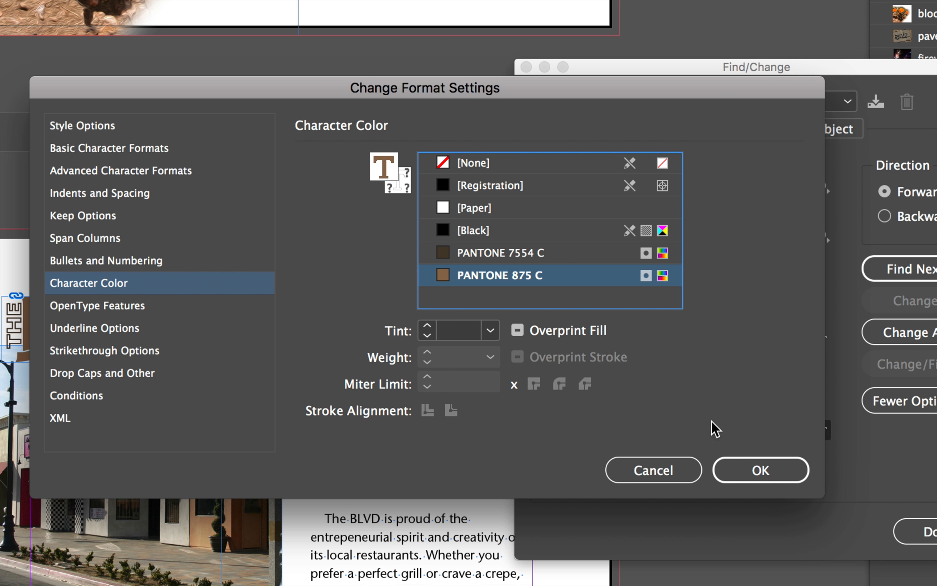
click(767, 474)
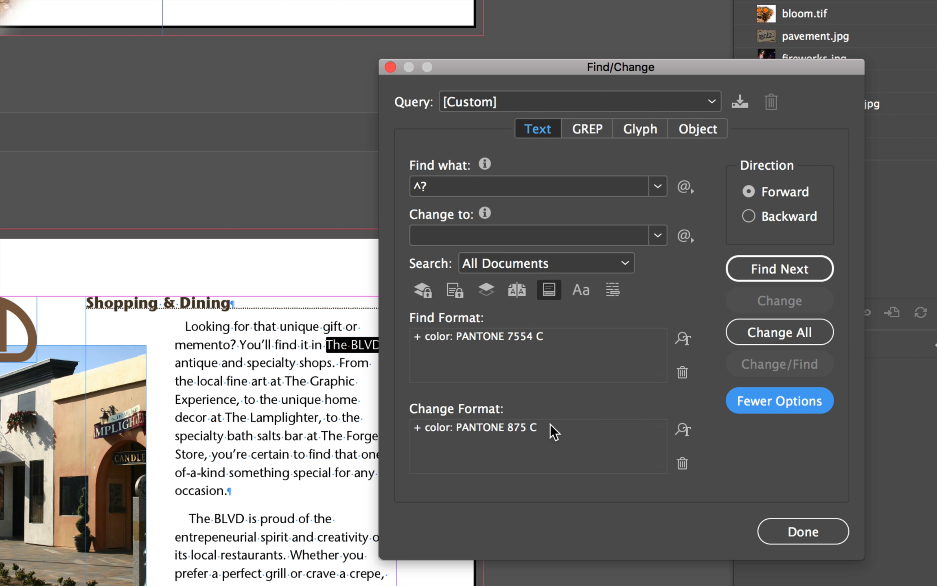
click(773, 332)
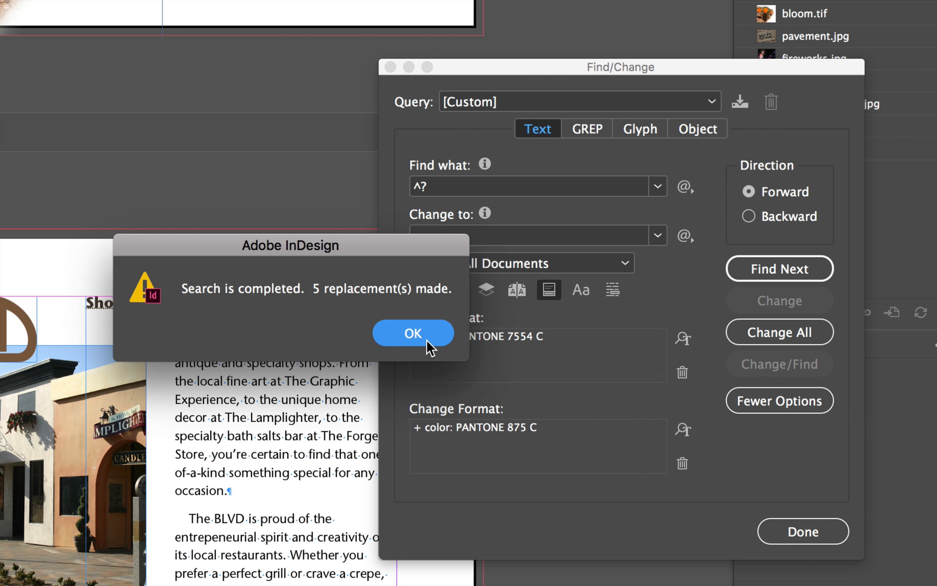
click(415, 335)
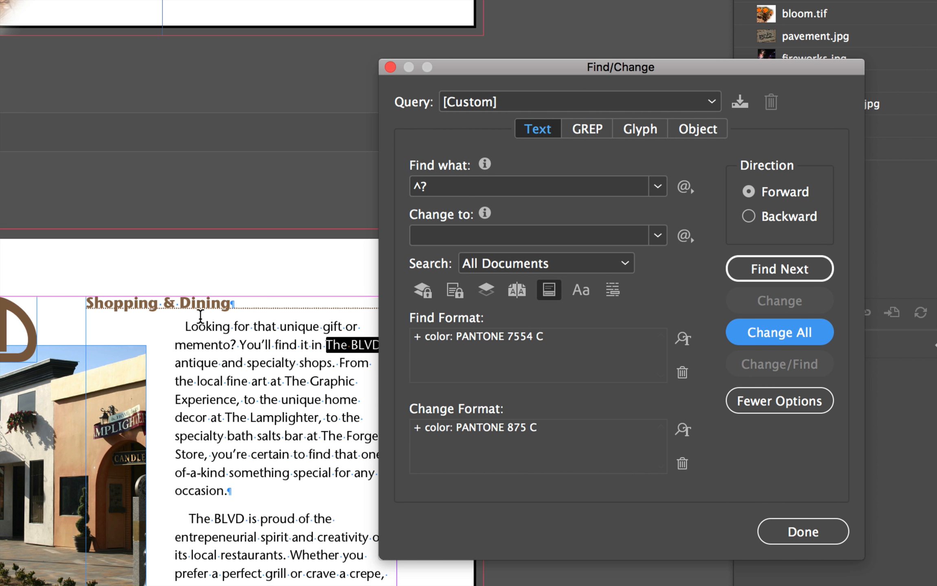
Clear the wildcard, the find format and the change format from the text query, and save boulevard.indd.
click(430, 186)
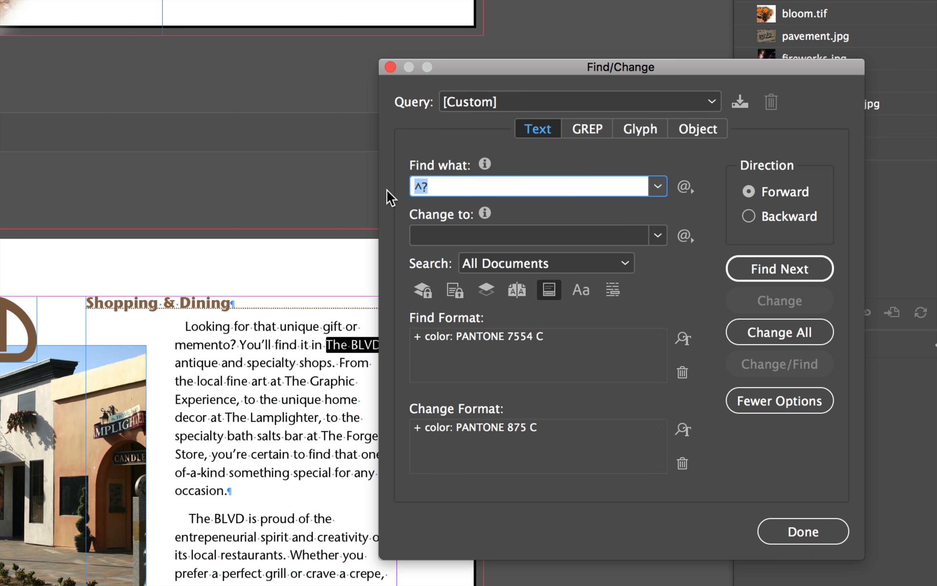
key(BackSpace)
click(686, 378)
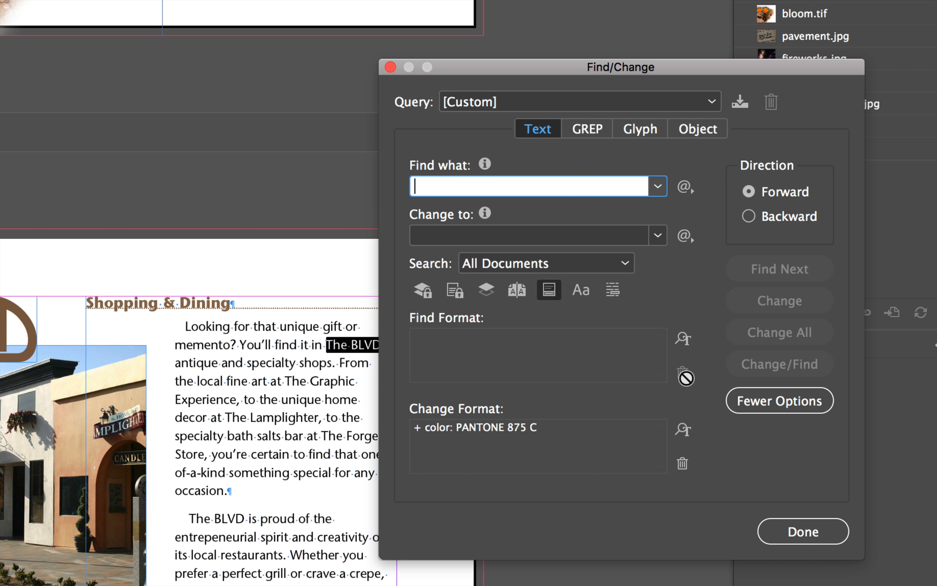
click(682, 466)
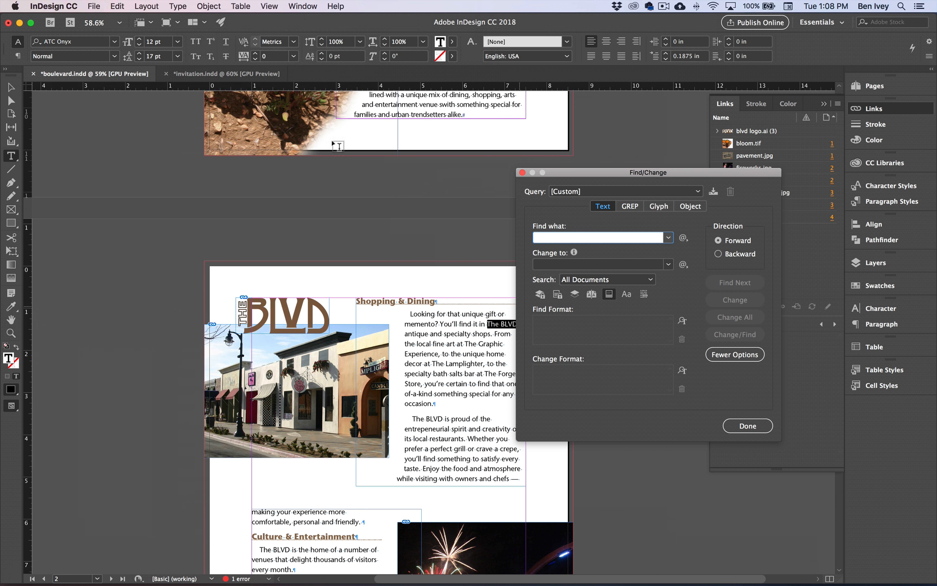
click(94, 6)
click(103, 79)
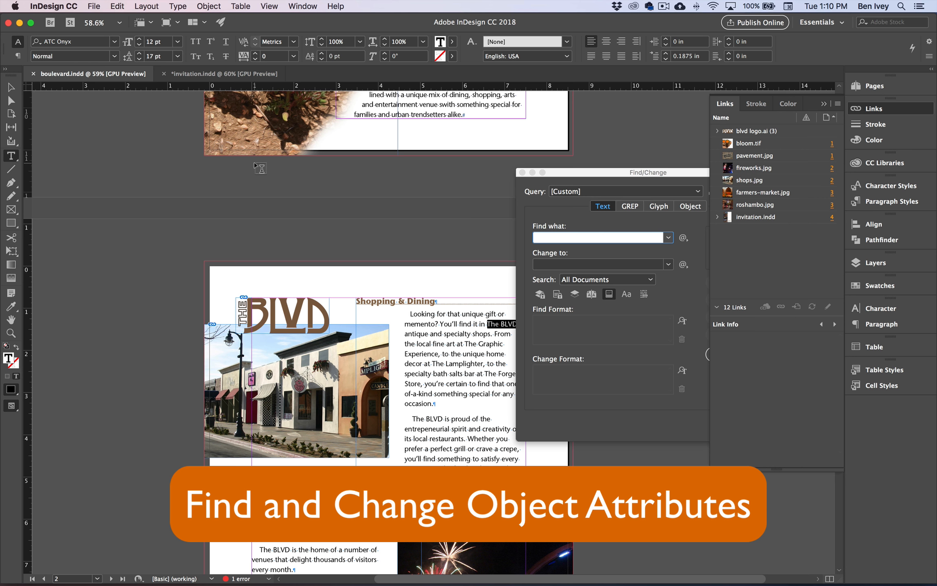
Switch Find/Change to an object search covering All Documents and the type All Frames.
drag(593, 173, 512, 186)
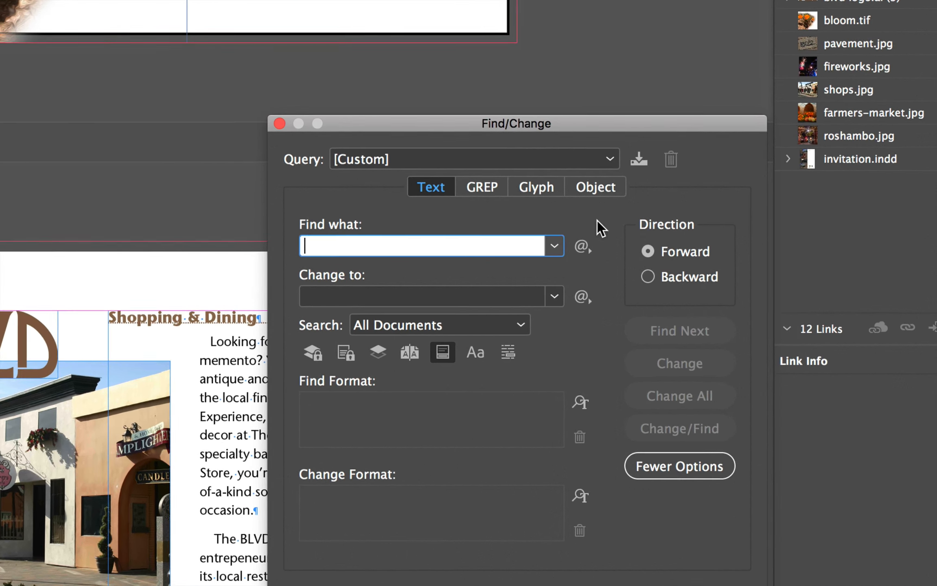
click(594, 189)
drag(550, 123, 544, 45)
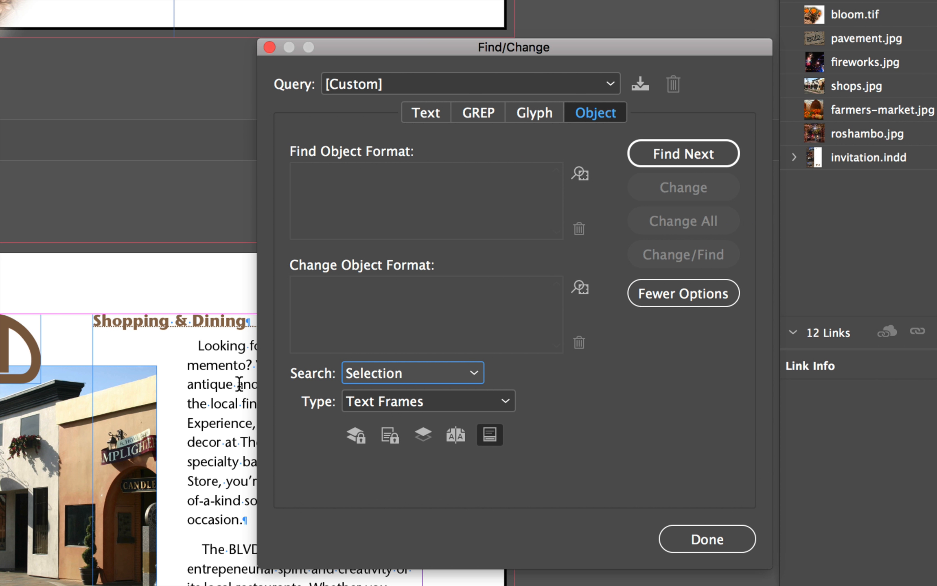
click(361, 371)
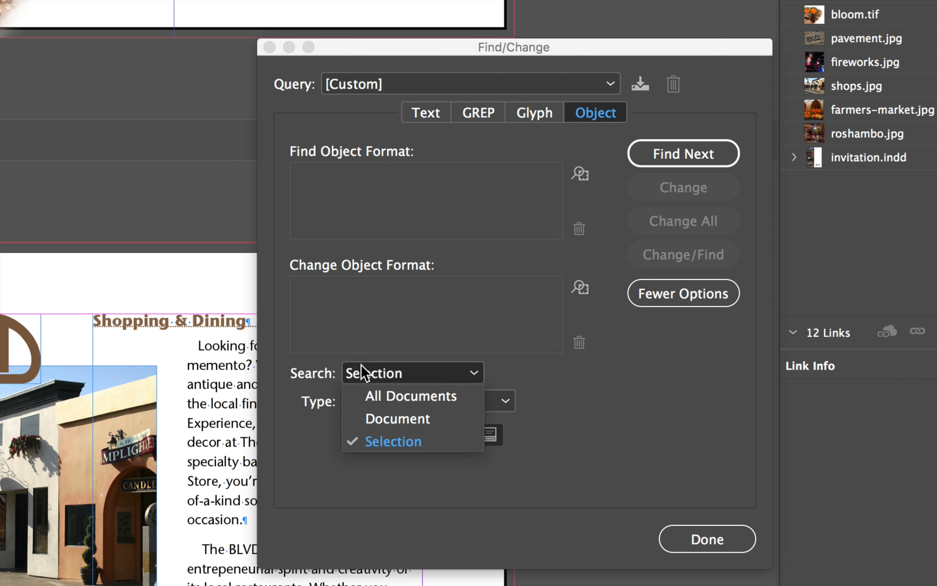
click(414, 401)
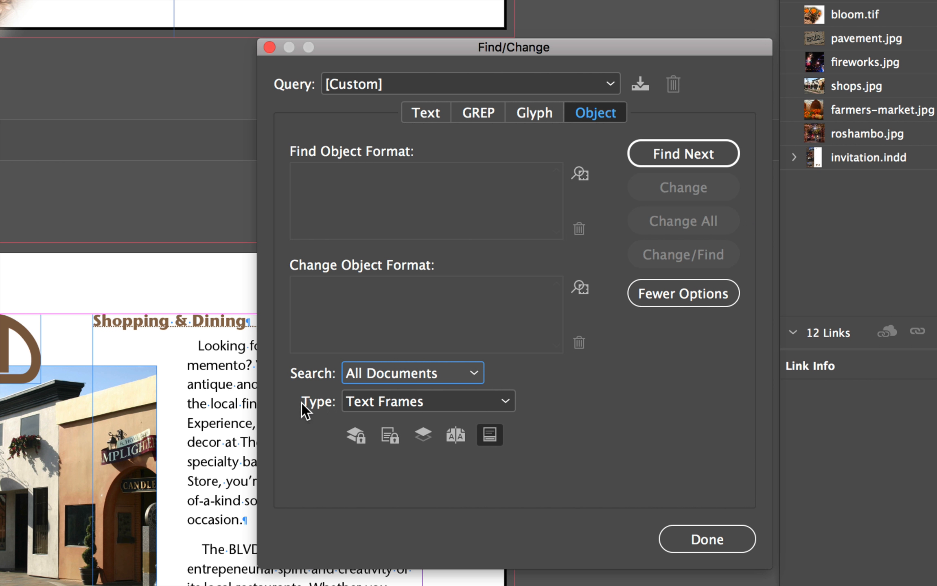
click(401, 403)
click(410, 425)
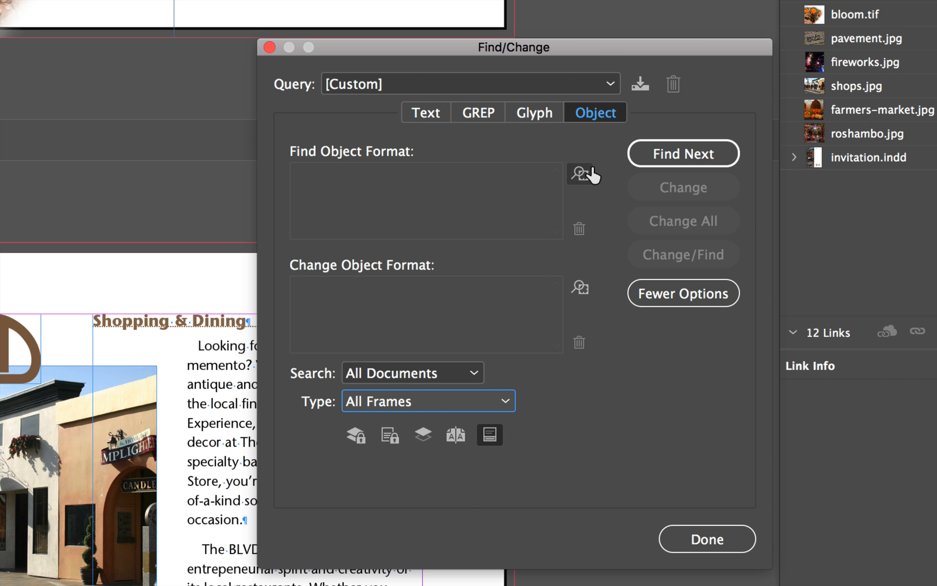
Set the find object format to a stroke color of PANTONE 7554 C.
click(579, 174)
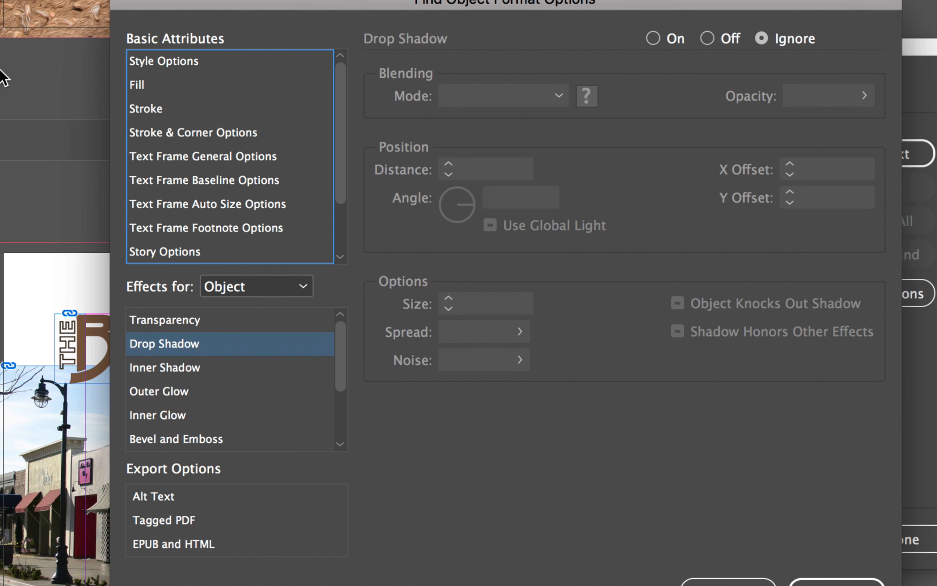
click(157, 113)
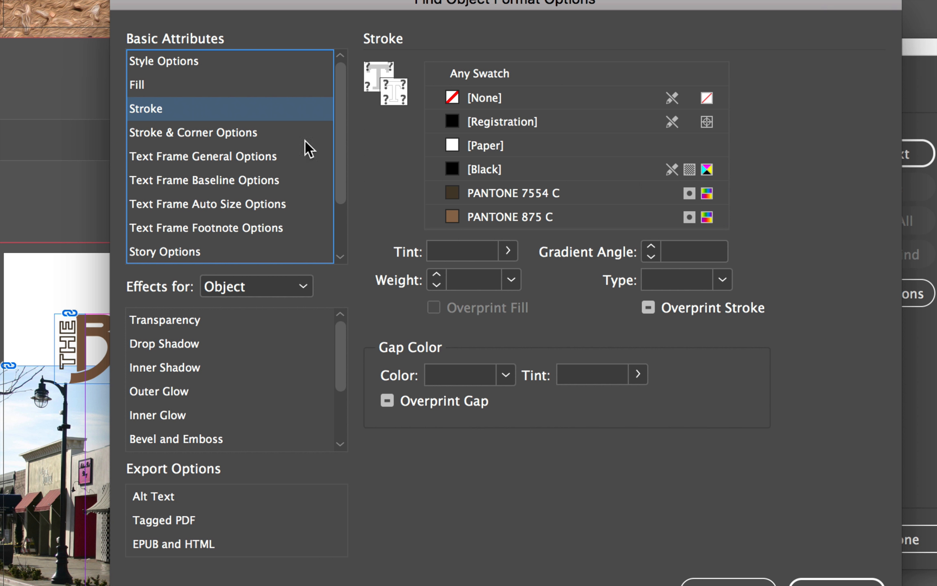
click(516, 194)
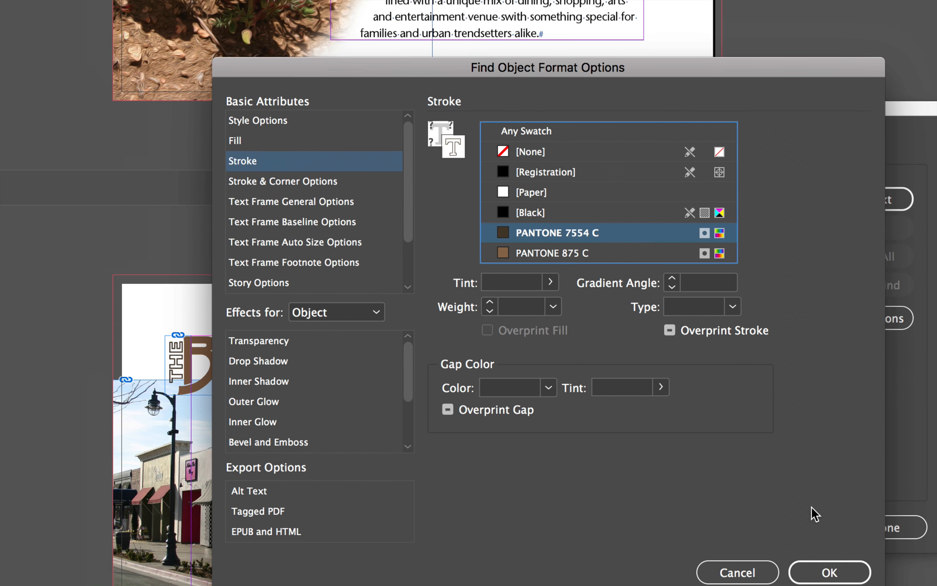
click(829, 572)
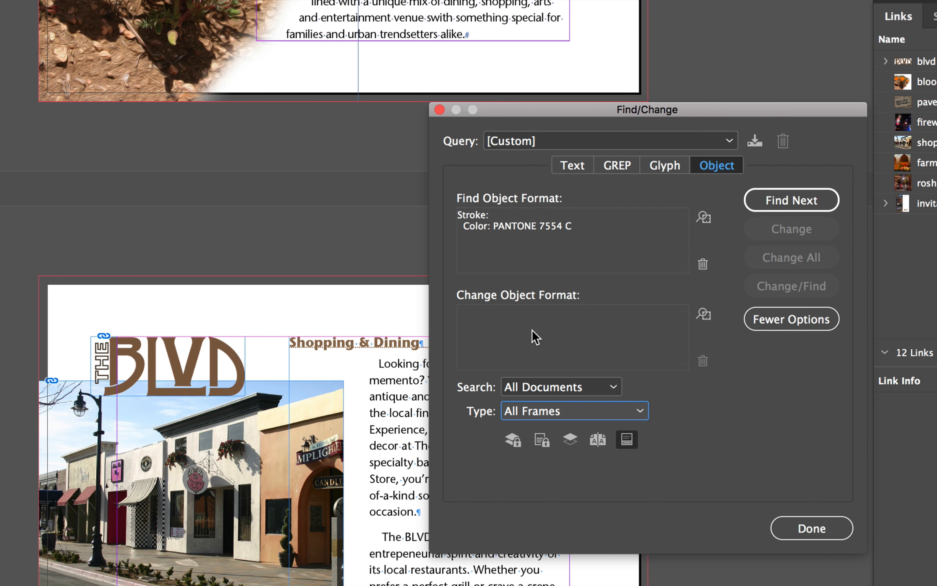
Set the change object format to a stroke color of PANTONE 875 C and change all matching frames across all documents.
click(704, 313)
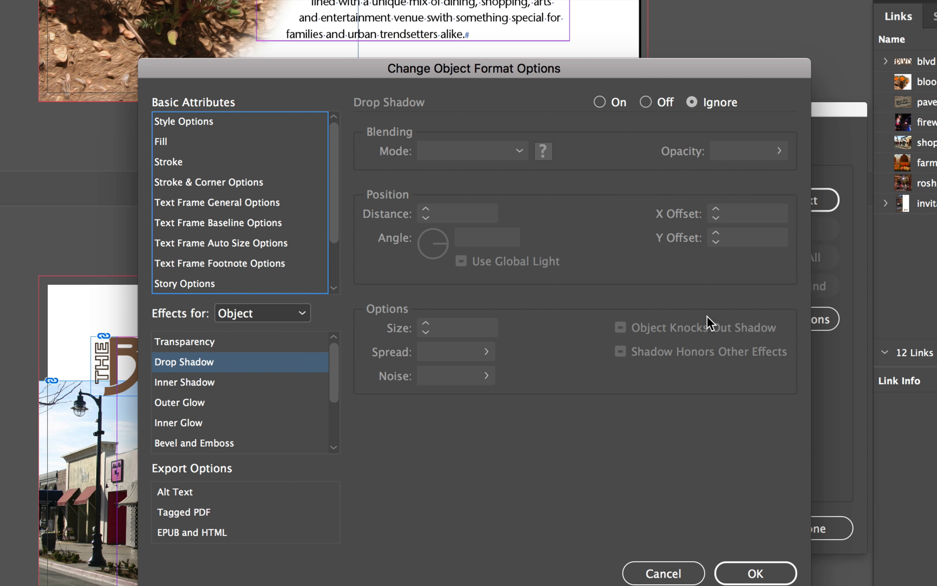
click(169, 162)
click(482, 255)
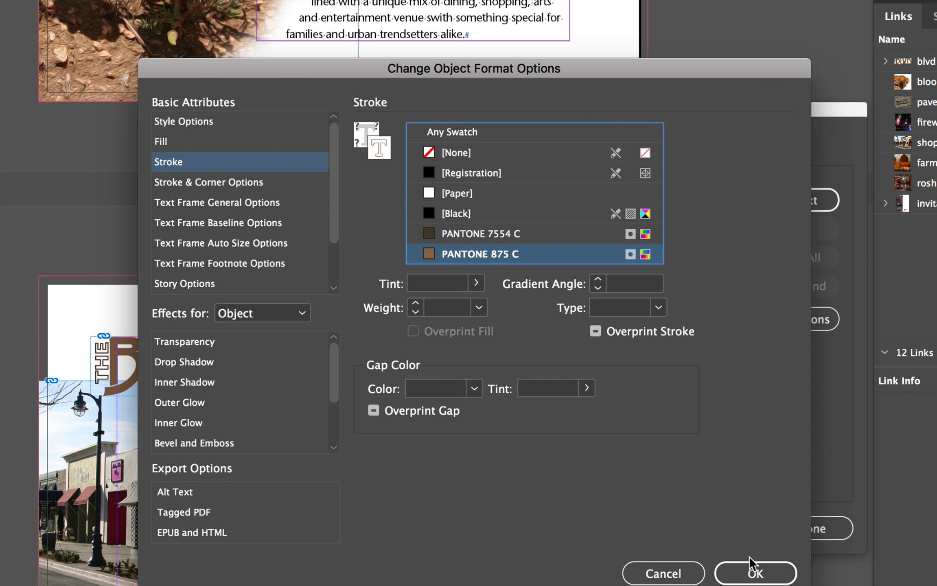
click(758, 568)
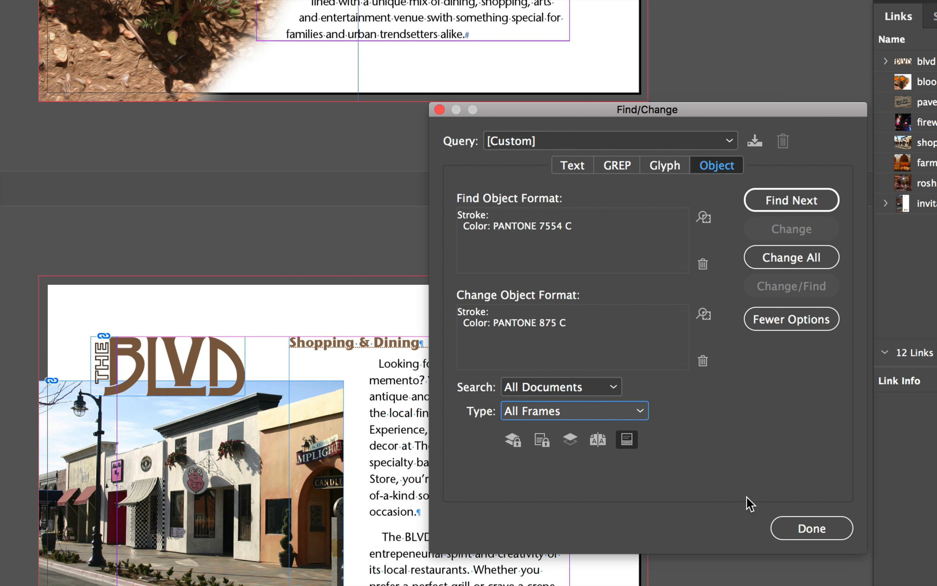
click(790, 255)
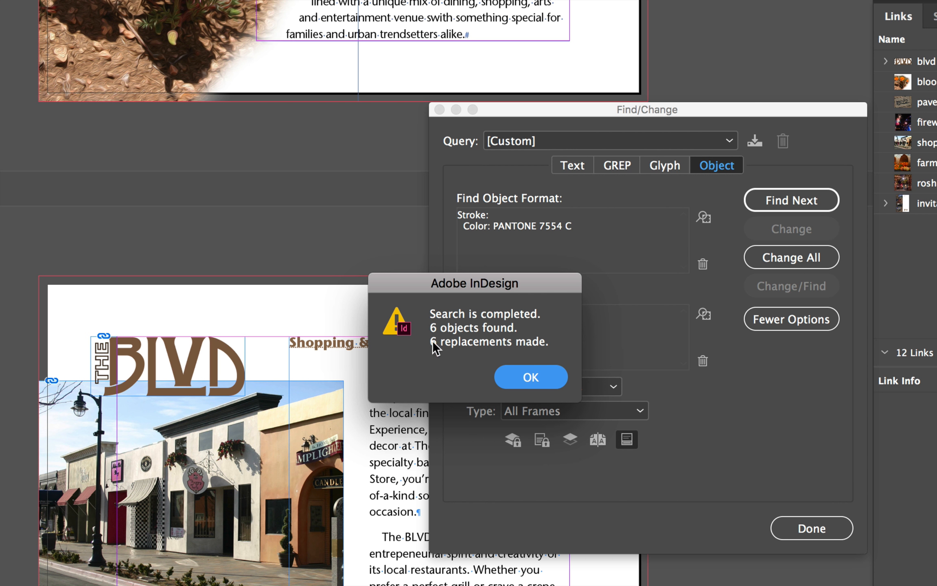
click(535, 379)
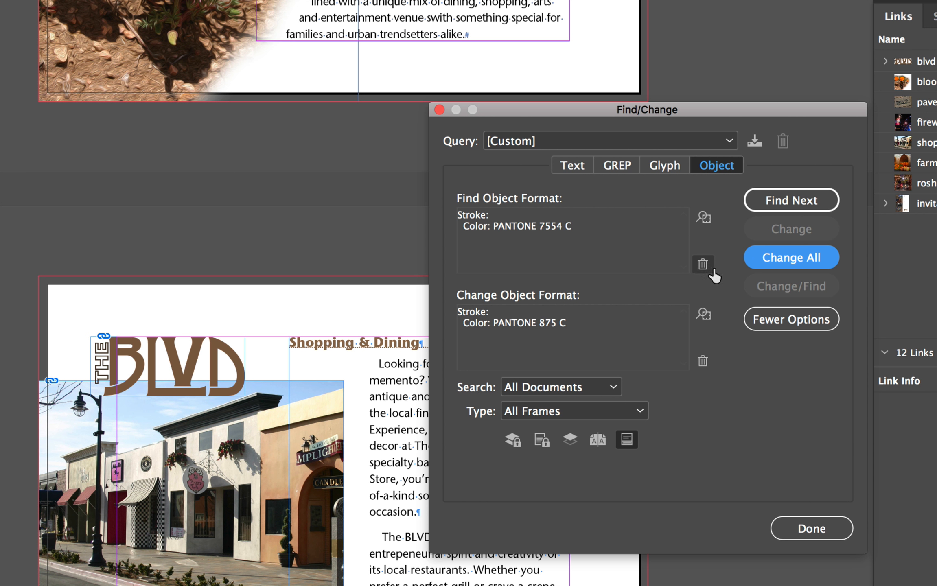
Clear the find and change object formats and close Find/Change.
click(703, 265)
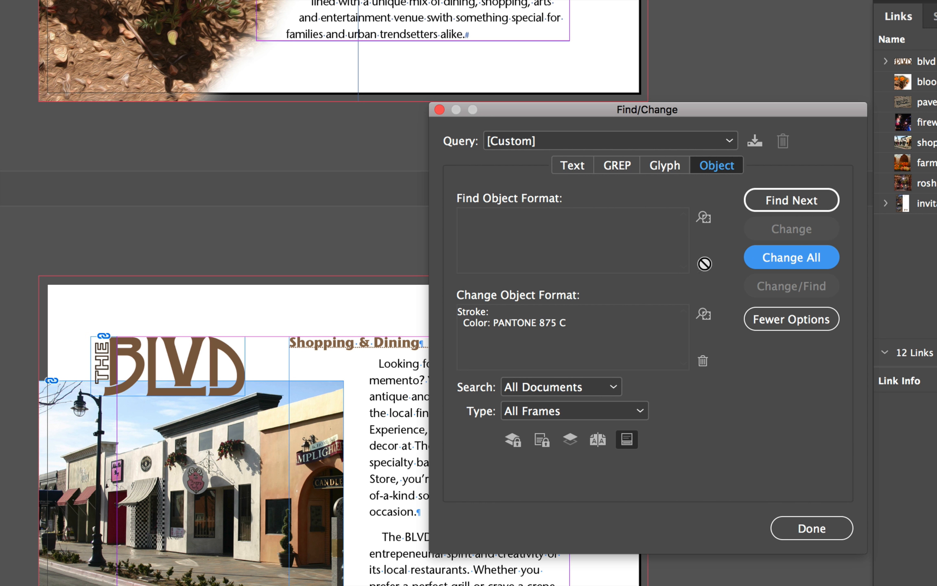
click(703, 361)
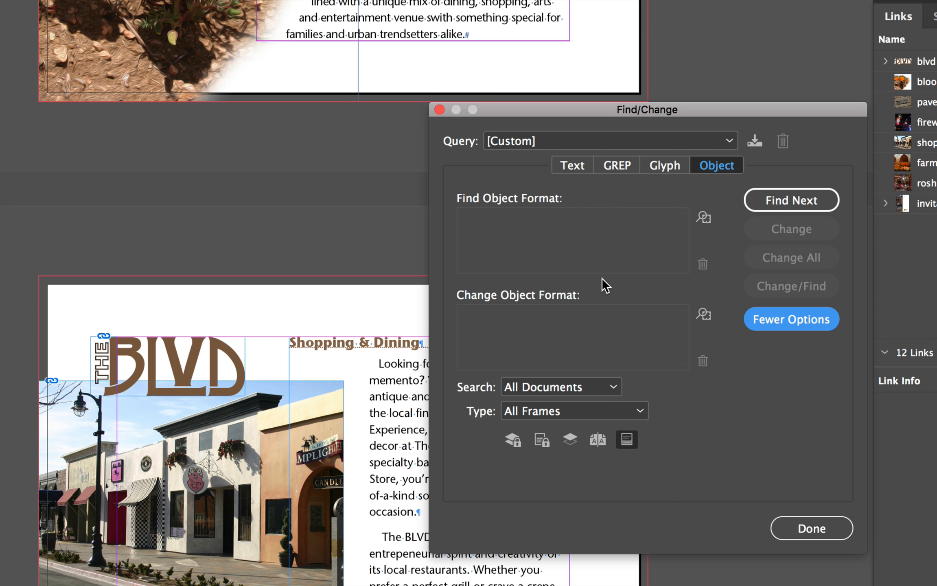
click(804, 529)
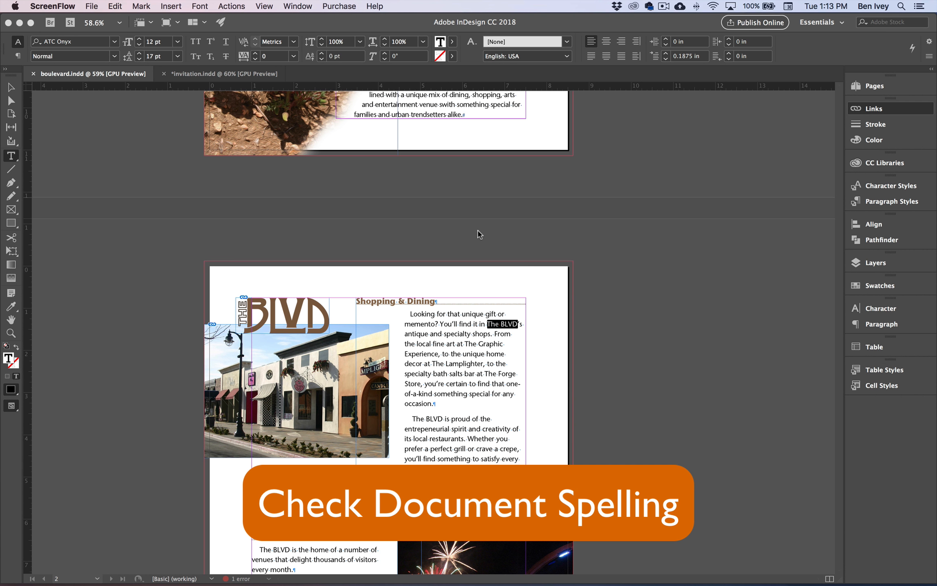
Review the Dictionary preferences for language, hyphenation and spelling, and accept them as they are.
click(84, 37)
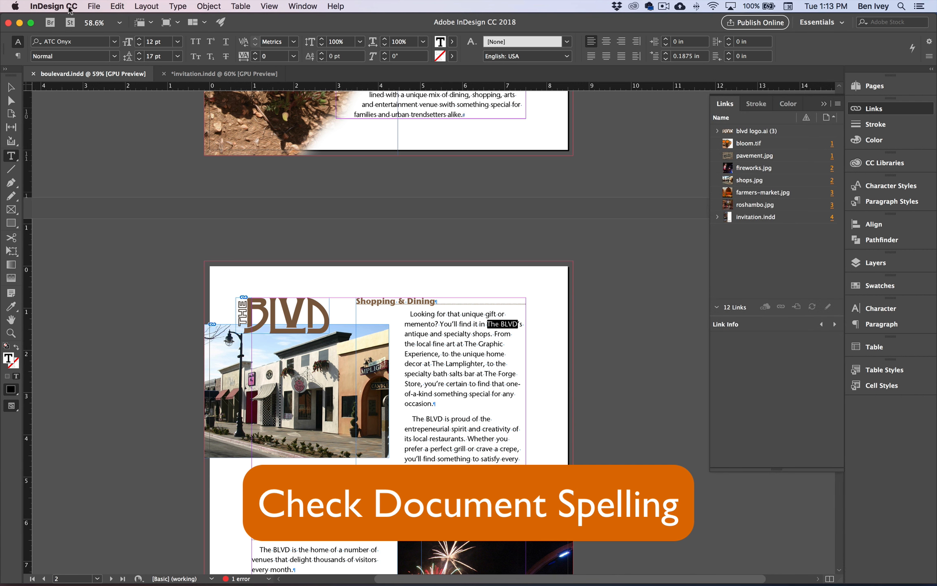
click(57, 6)
mouse_move(58, 31)
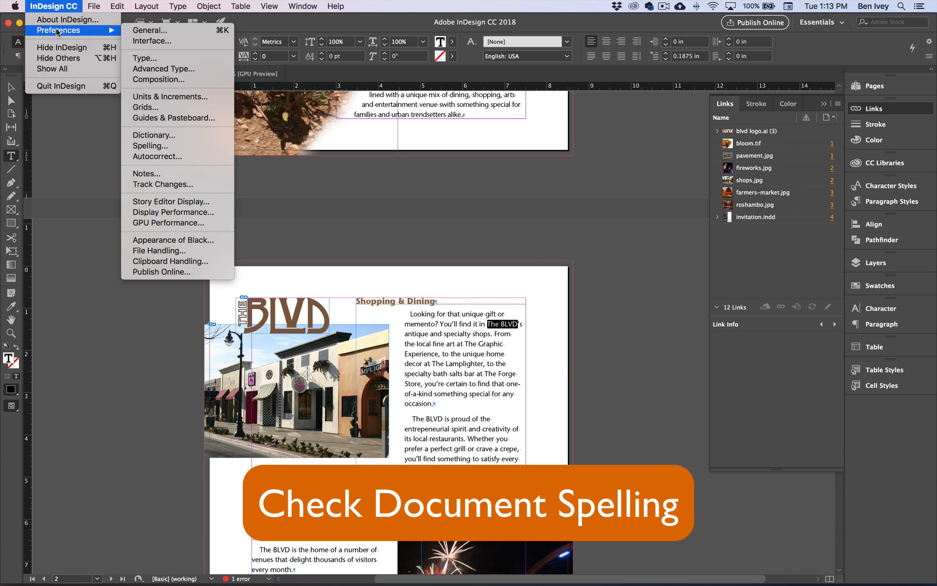
click(181, 136)
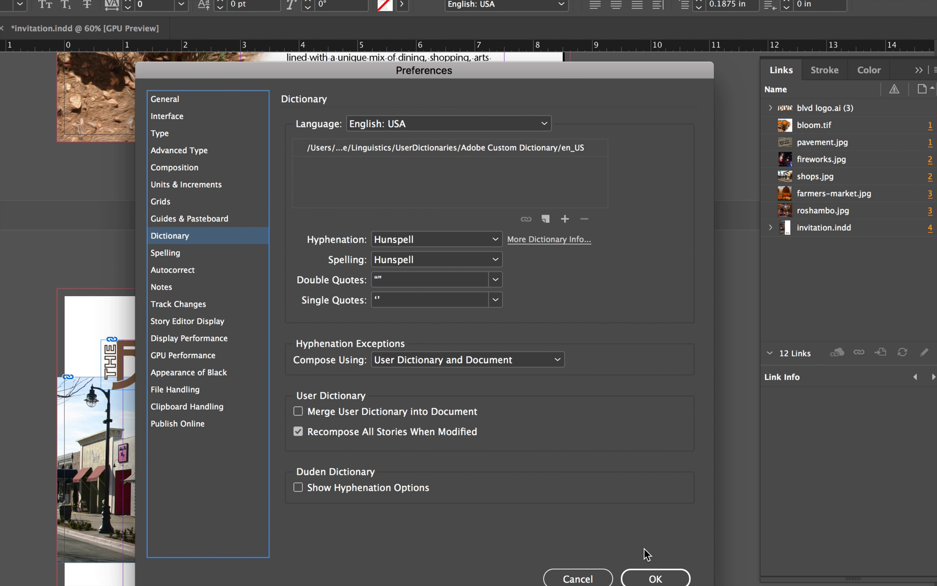
click(656, 578)
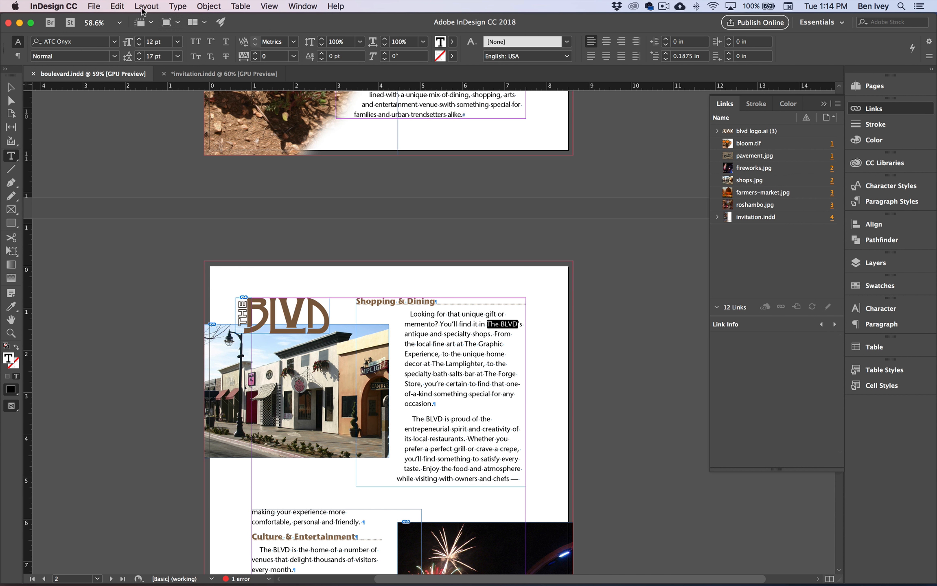
Add the word "BLVD" to the English: USA added words of the User Dictionary.
click(120, 6)
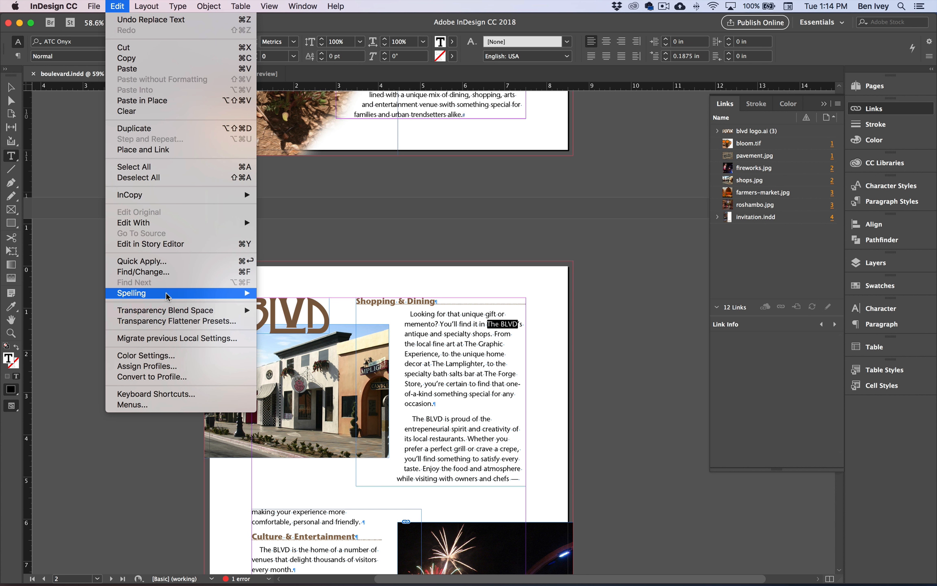
mouse_move(167, 294)
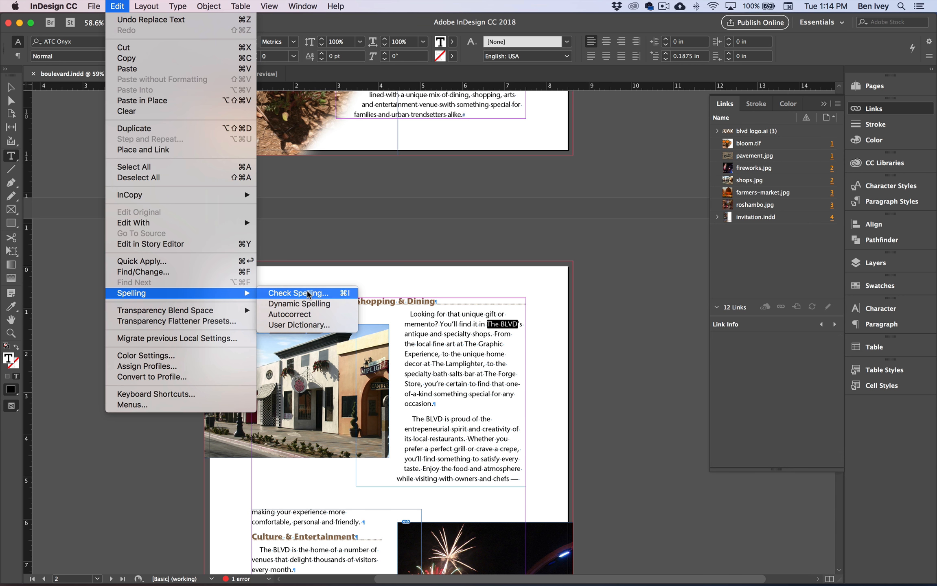
click(330, 326)
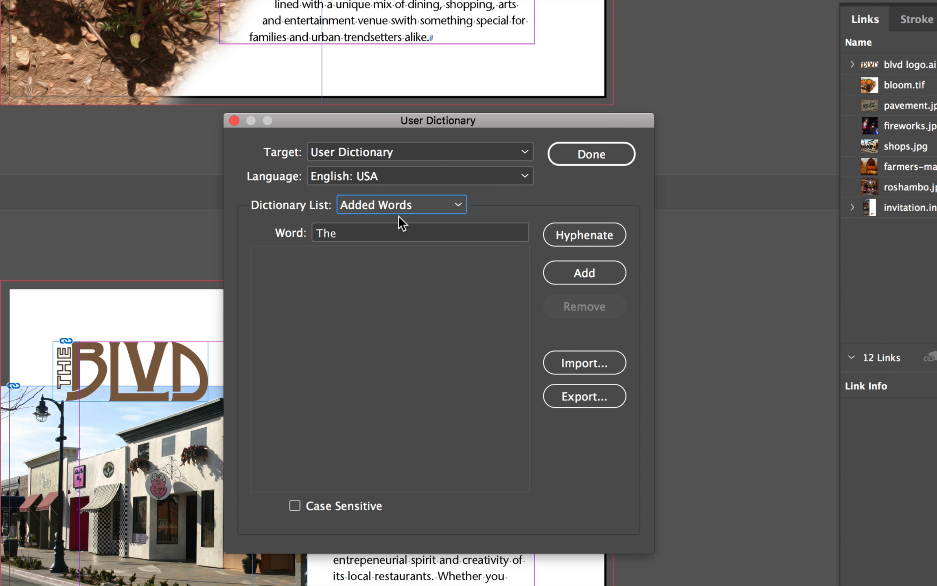
click(350, 230)
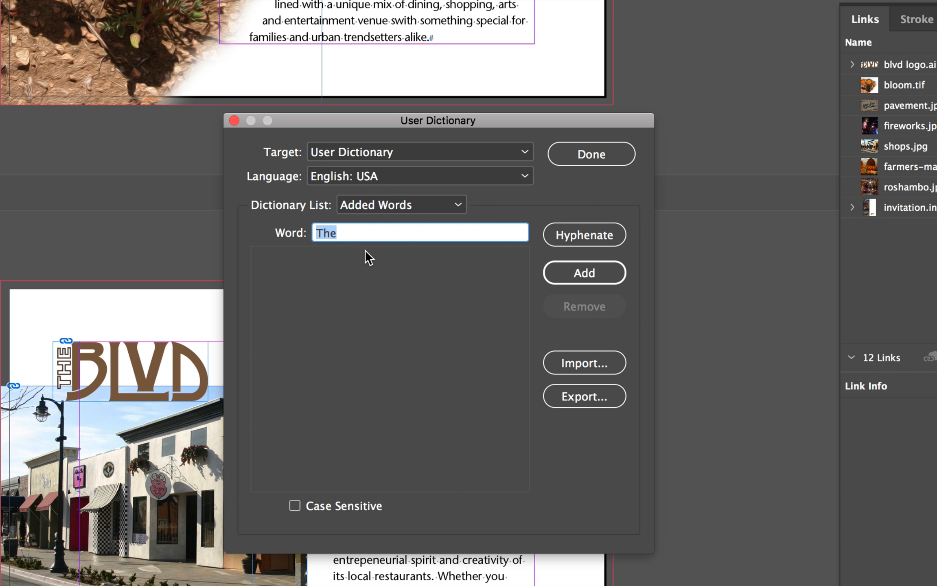
text(BLVD)
click(585, 276)
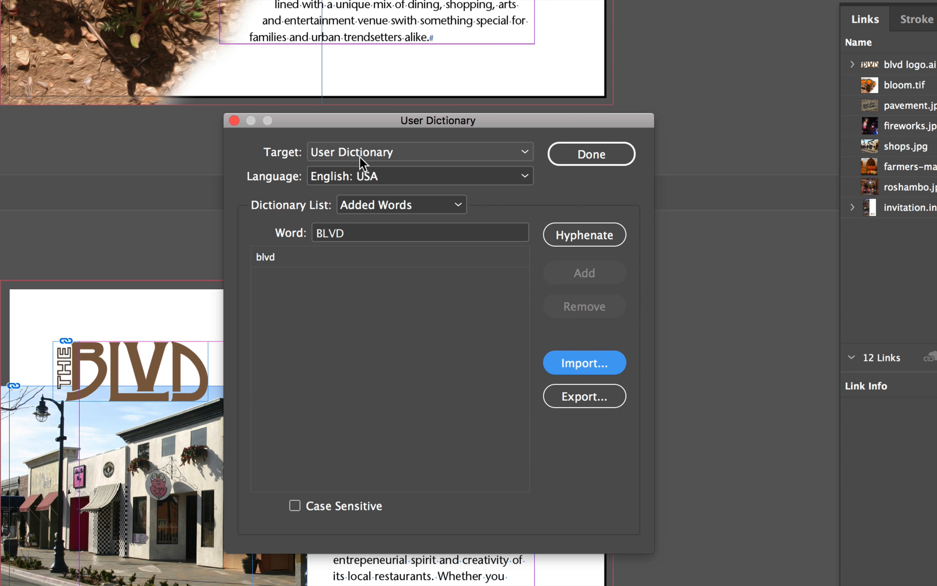
Add "BLVD" again as a case-sensitive entry and close the User Dictionary.
click(295, 506)
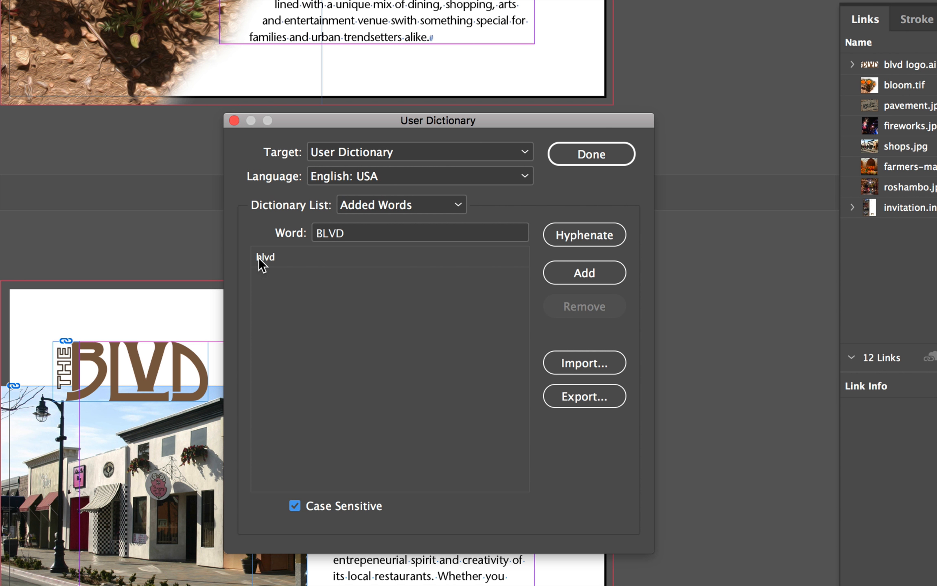
click(590, 274)
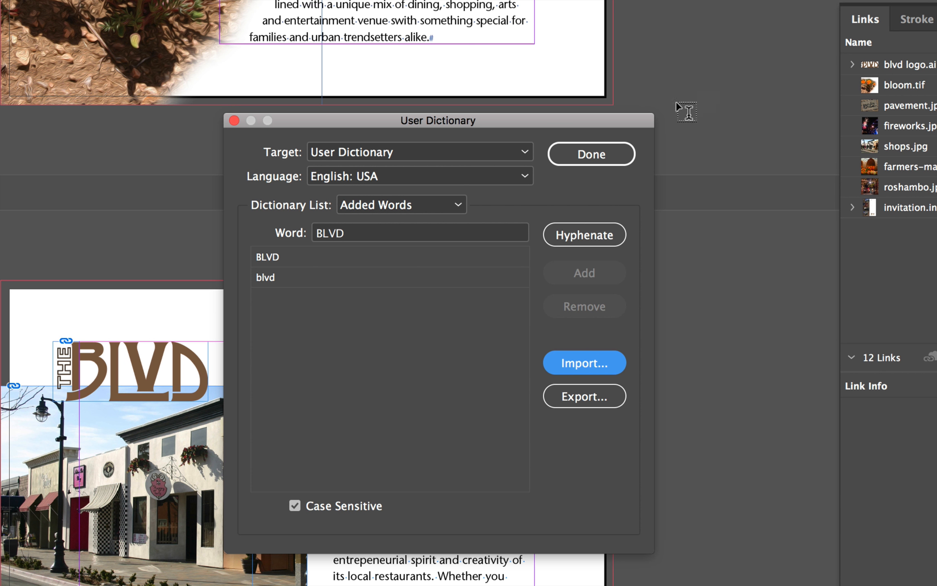
click(593, 150)
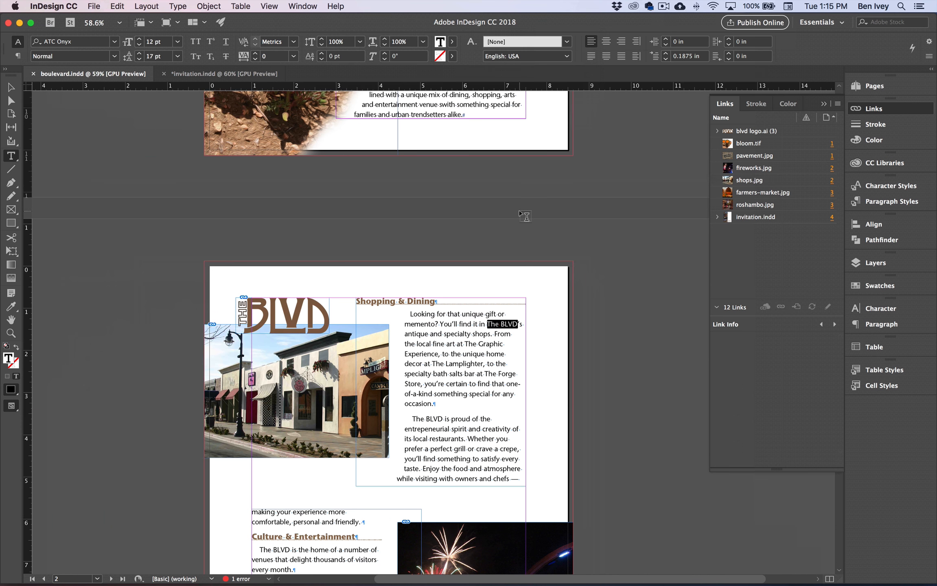
Start a spelling check beside the Shopping & Dining text and set its search scope to All Documents.
click(122, 5)
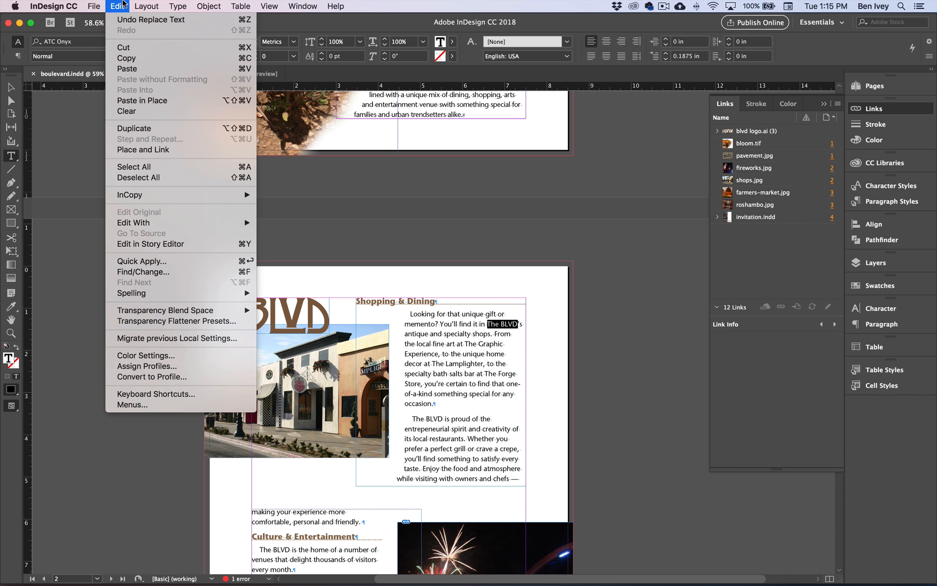
mouse_move(228, 293)
click(314, 294)
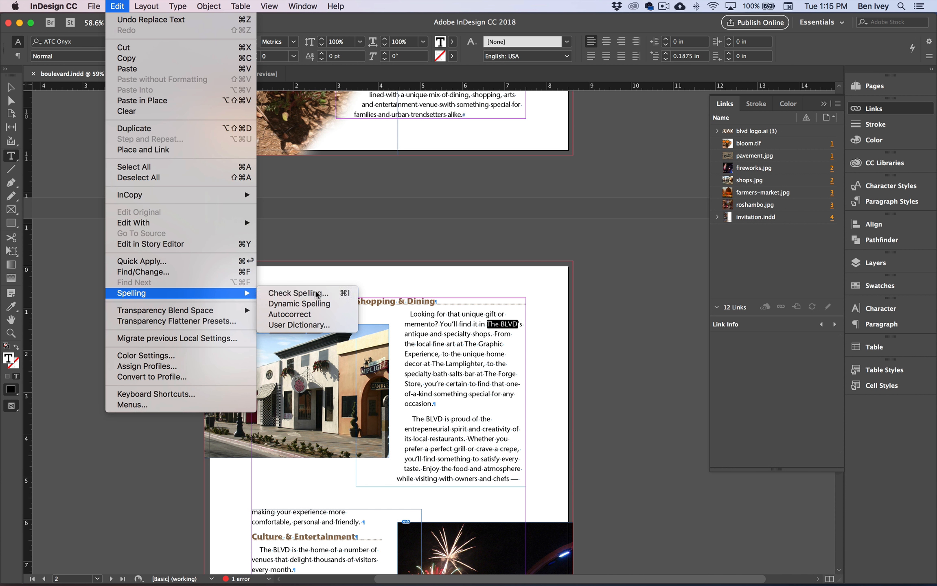
drag(468, 188, 263, 206)
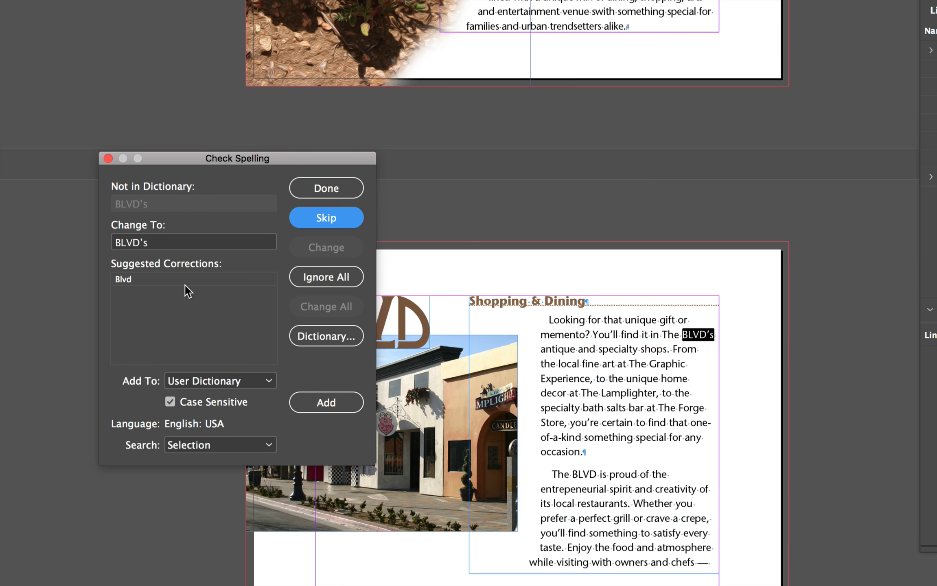
click(220, 444)
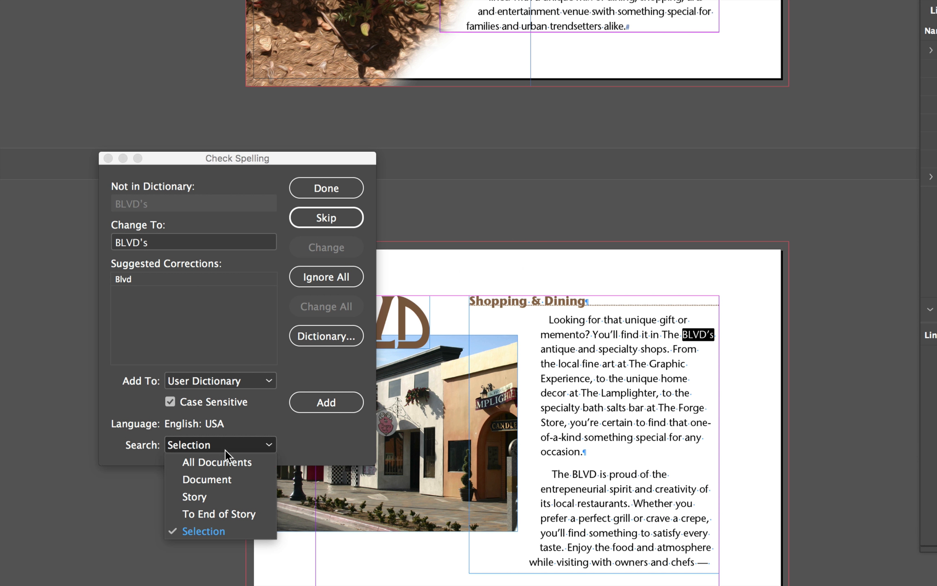
click(224, 463)
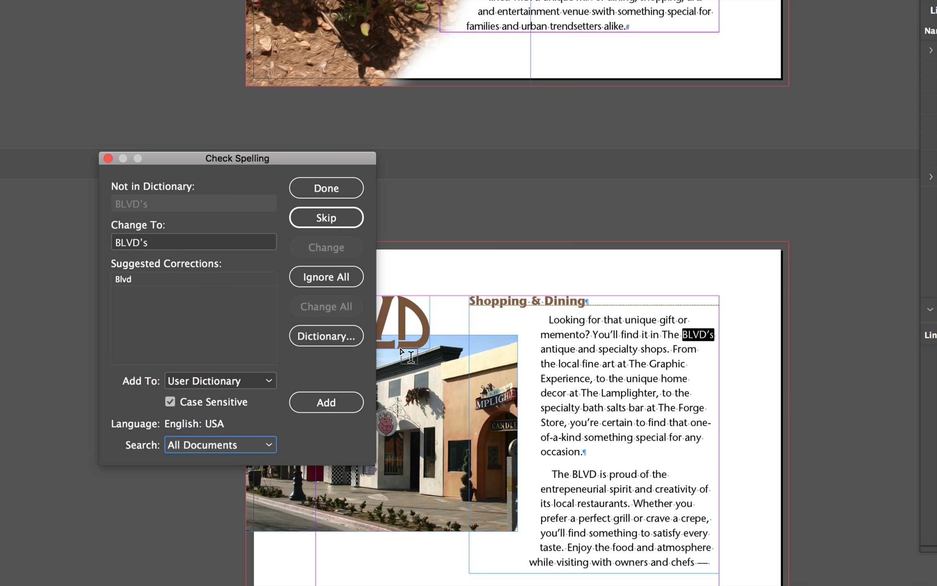
Examine the dictionary's added words from within the spelling check, view the boulevard.indd target, and close the dictionary.
click(311, 337)
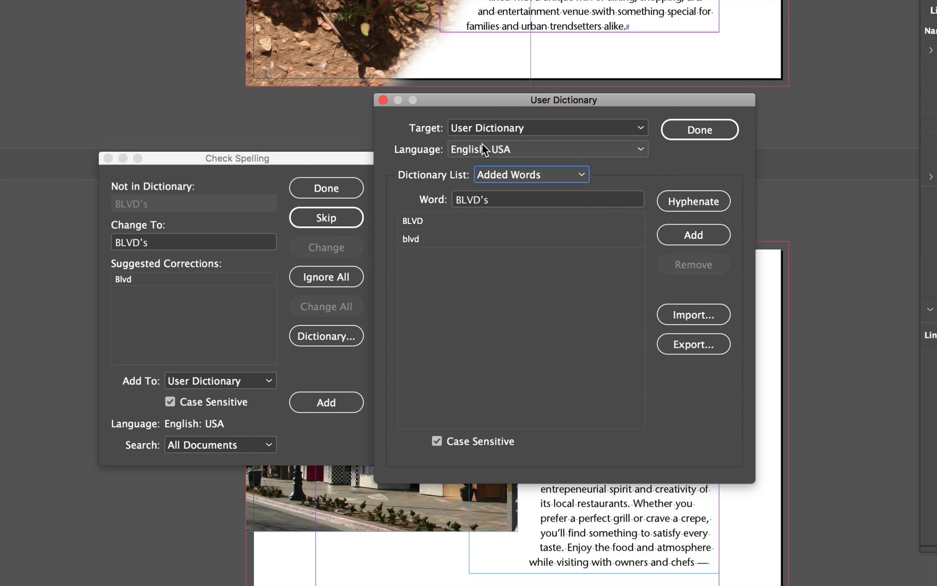
click(485, 129)
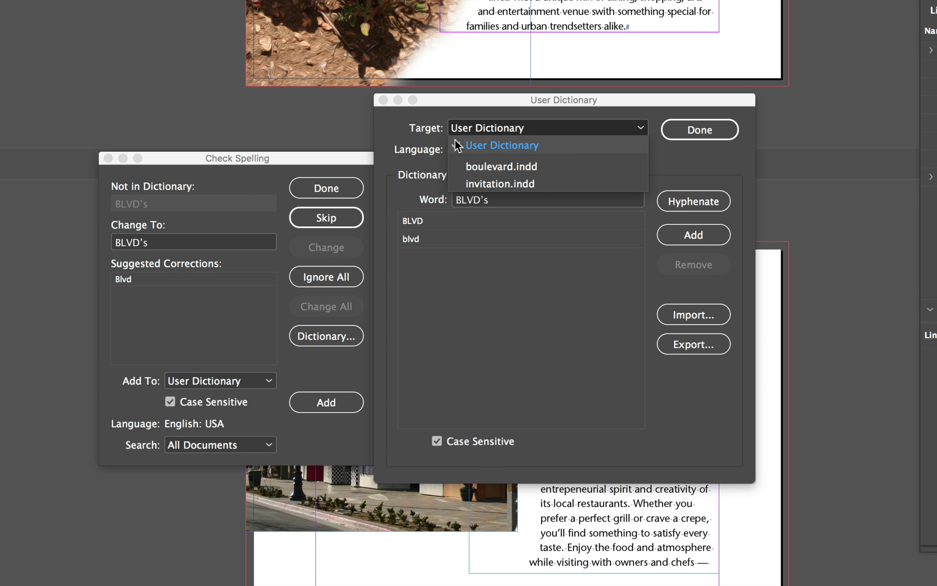
click(553, 168)
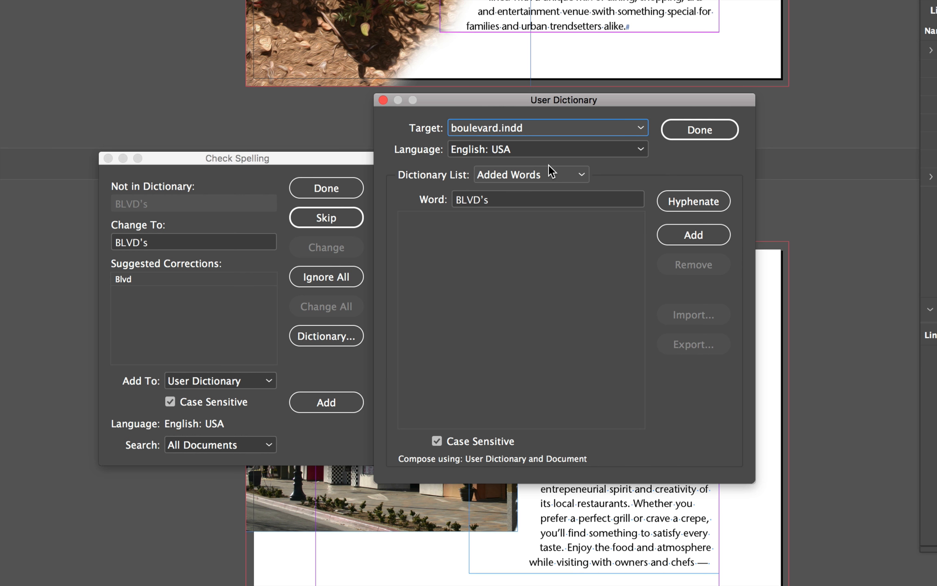
click(712, 131)
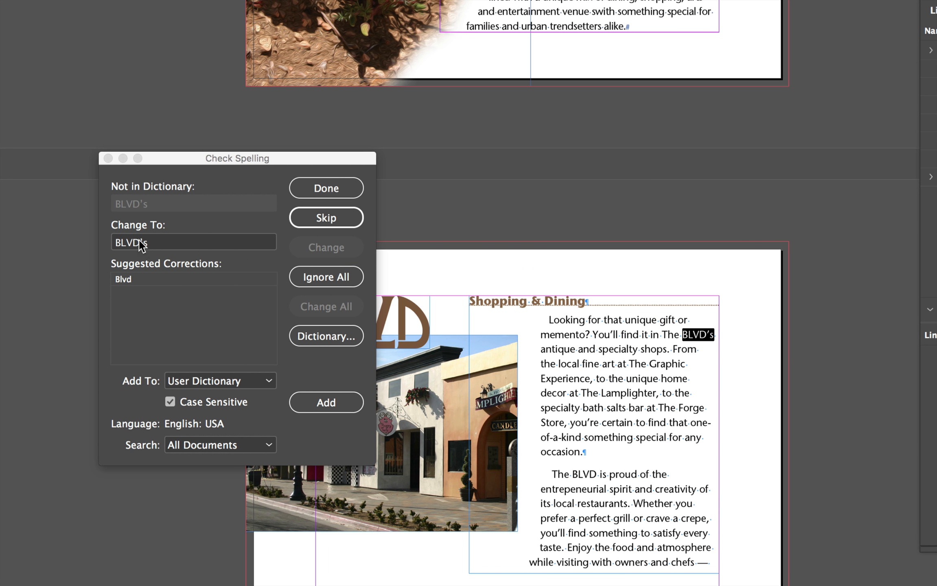
click(341, 216)
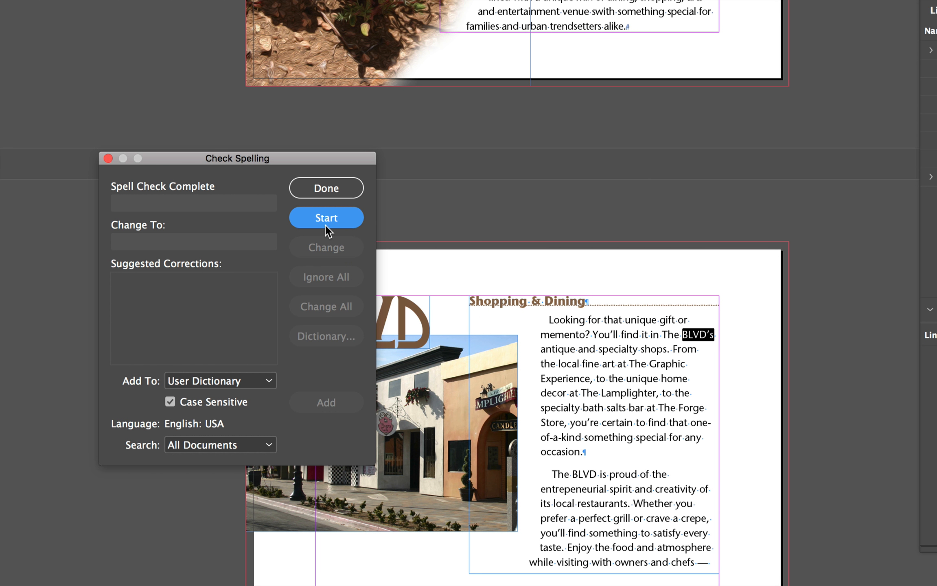
click(337, 225)
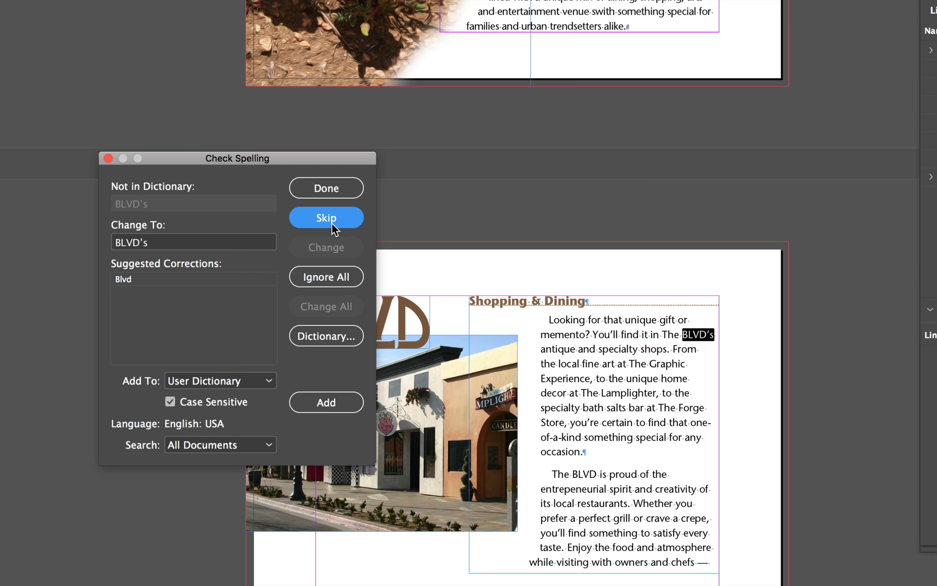
click(331, 223)
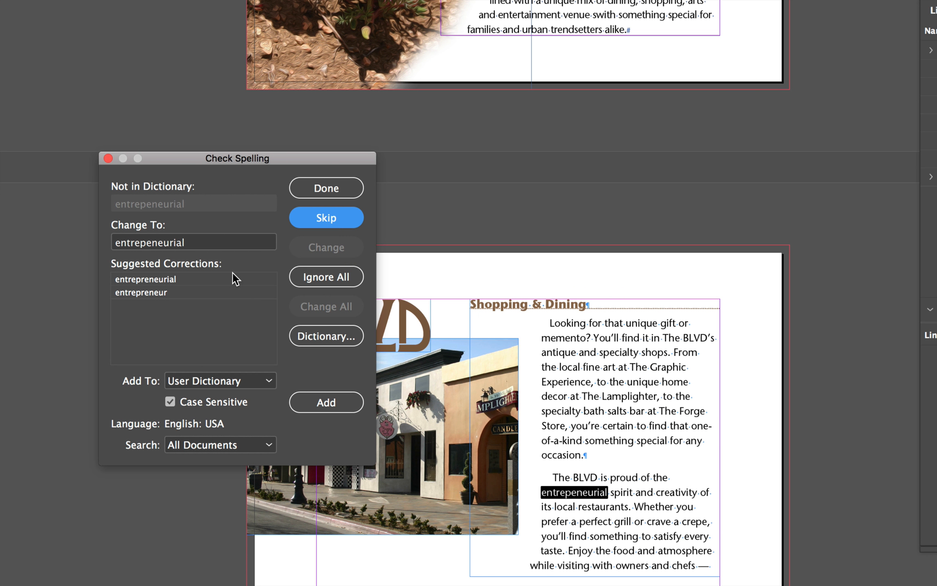
click(314, 190)
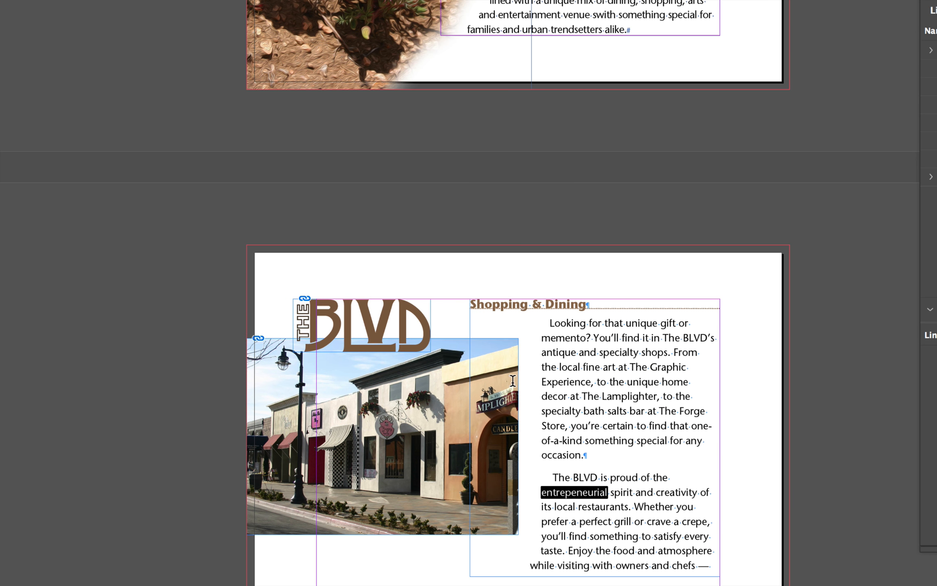
Start a spelling check from the "Big Changes are in the wind!" story, skip "streetscape" and add "ramblas" to the User Dictionary.
scroll(551, 375, up, 8)
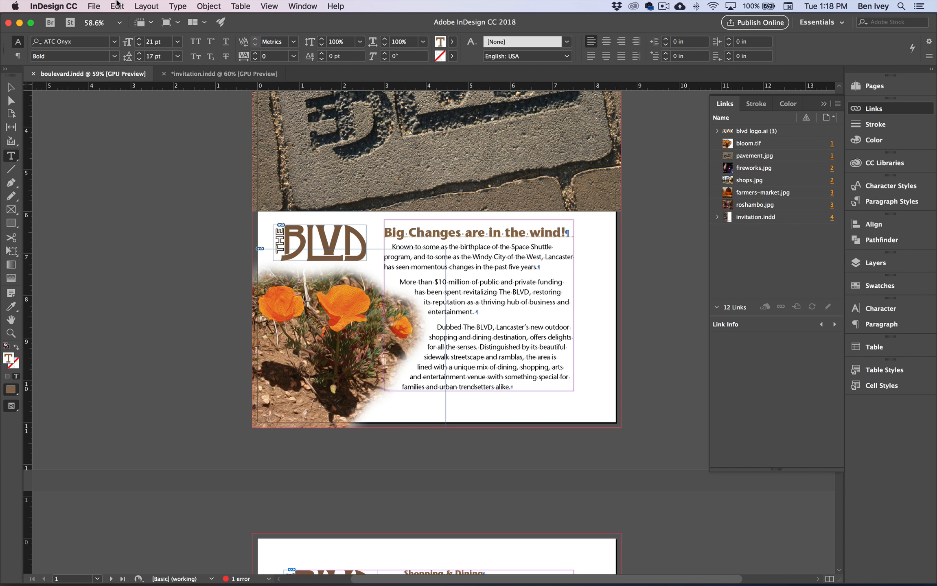
click(116, 6)
mouse_move(165, 293)
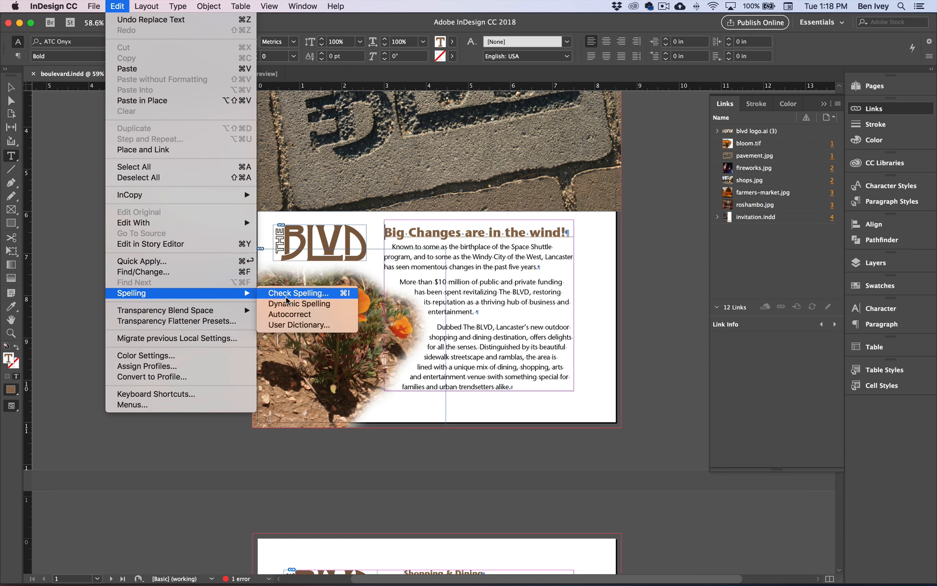
click(286, 297)
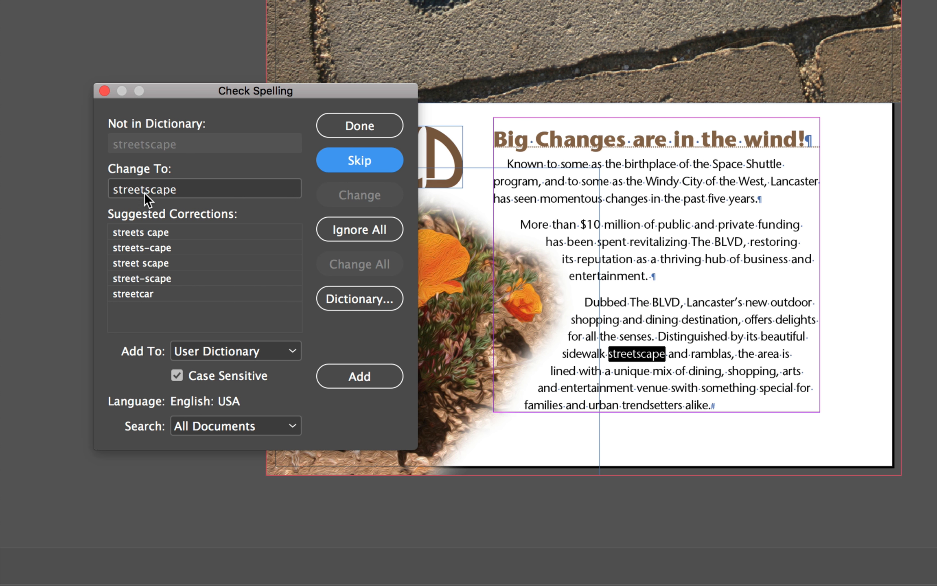
click(344, 161)
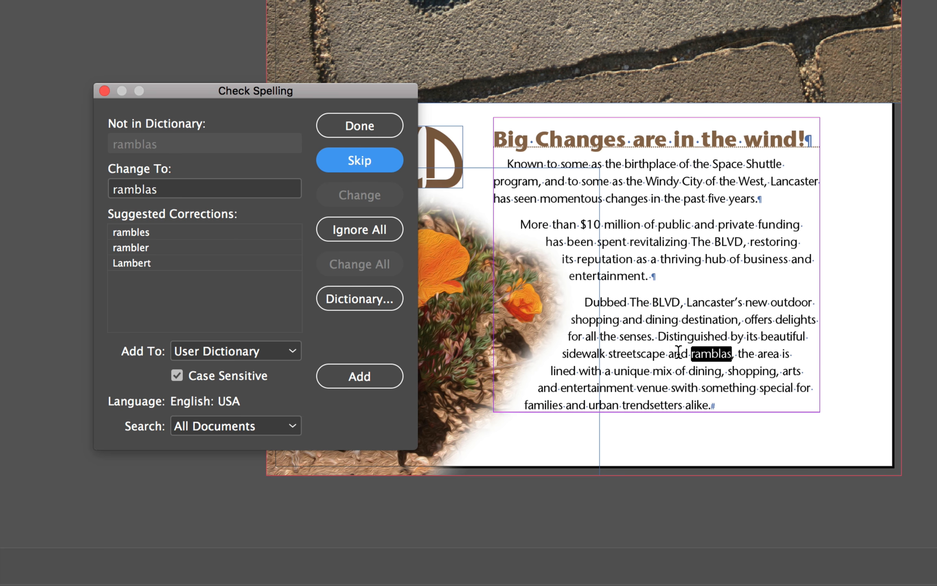
click(366, 368)
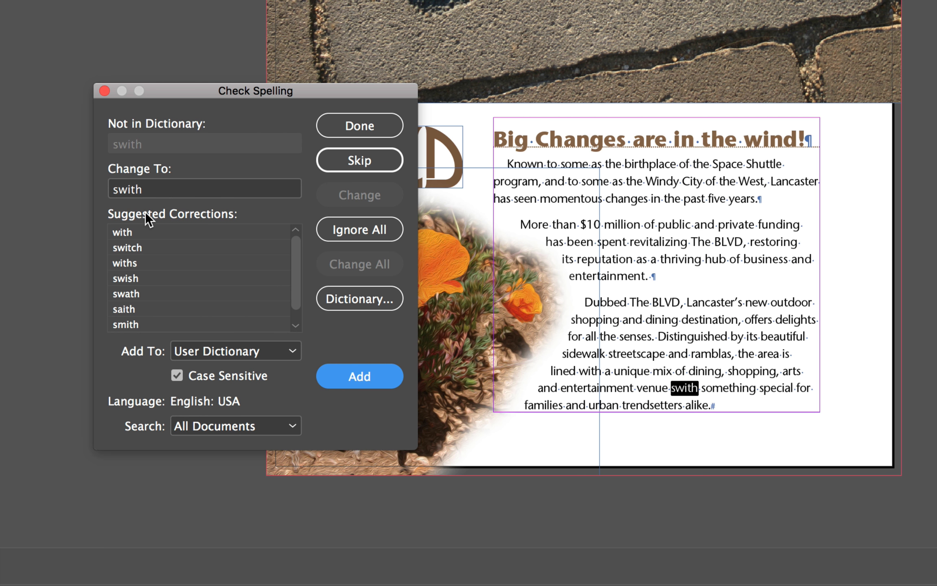
Correct "swith" to "with" in the last paragraph of the story and make the preceding word "venue" plural as "venues".
click(138, 232)
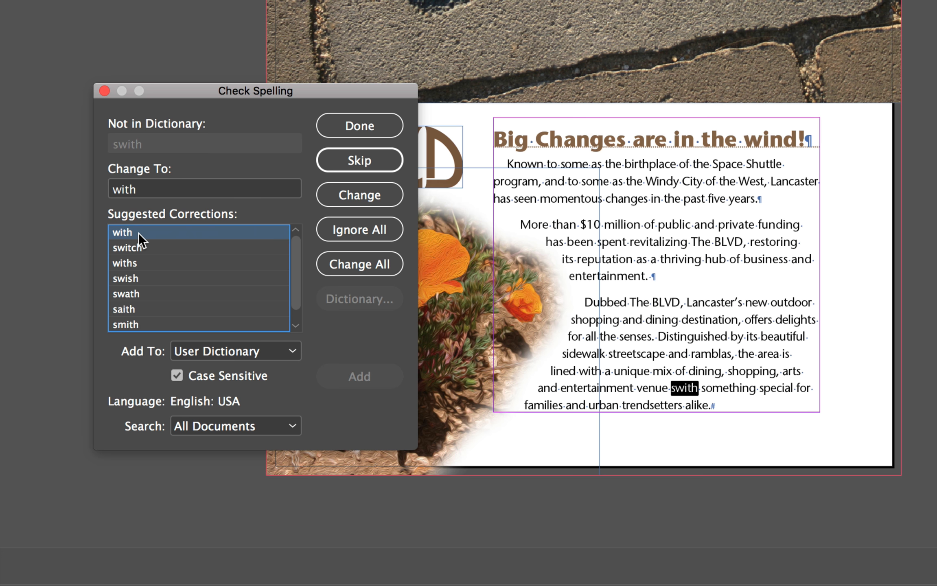
click(360, 191)
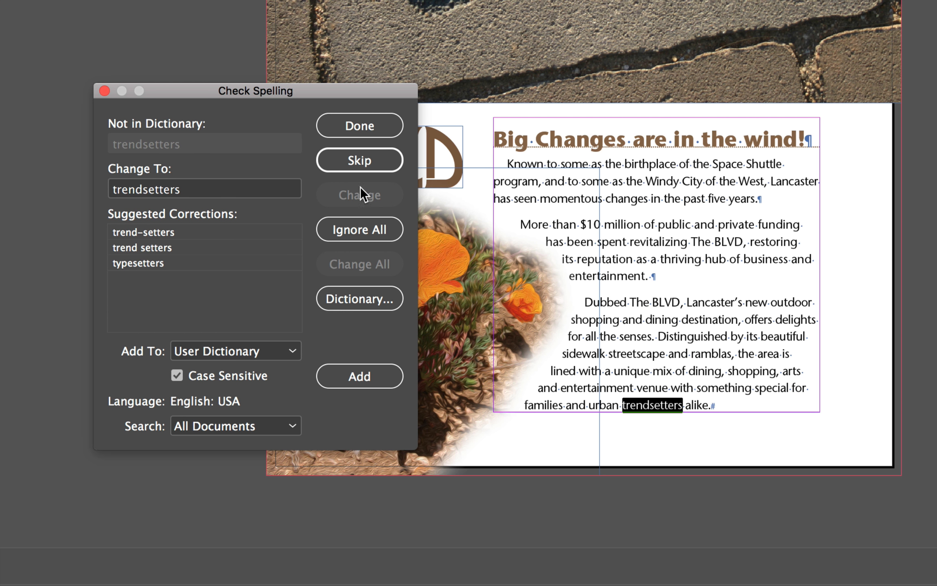
click(675, 389)
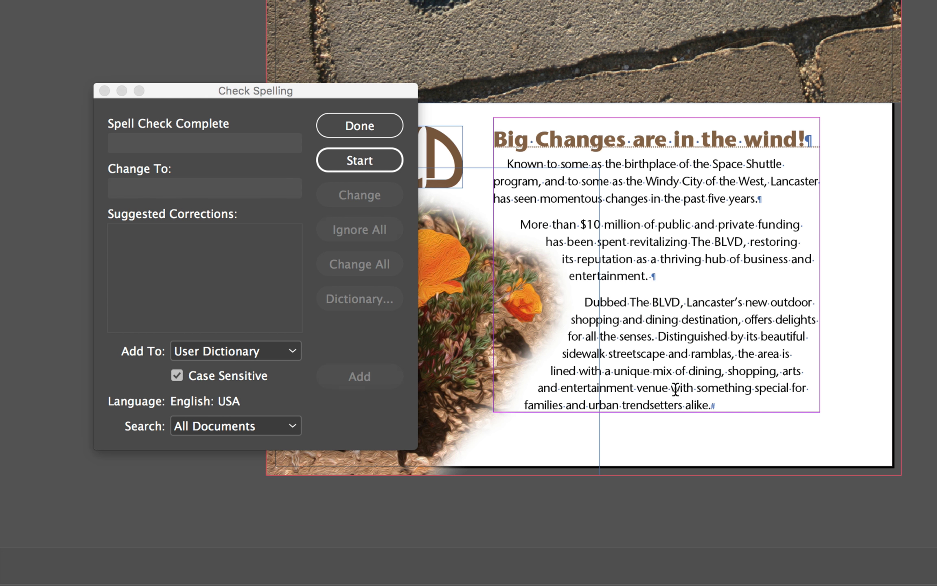
click(663, 389)
text(s)
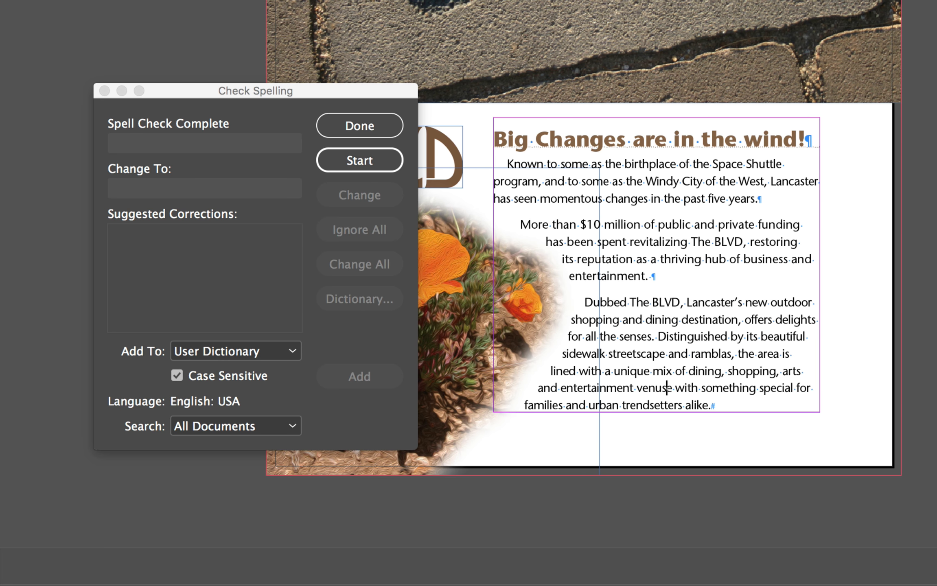
key(BackSpace)
key(Right)
text(s)
scroll(403, 266, up, 10)
scroll(421, 222, down, 10)
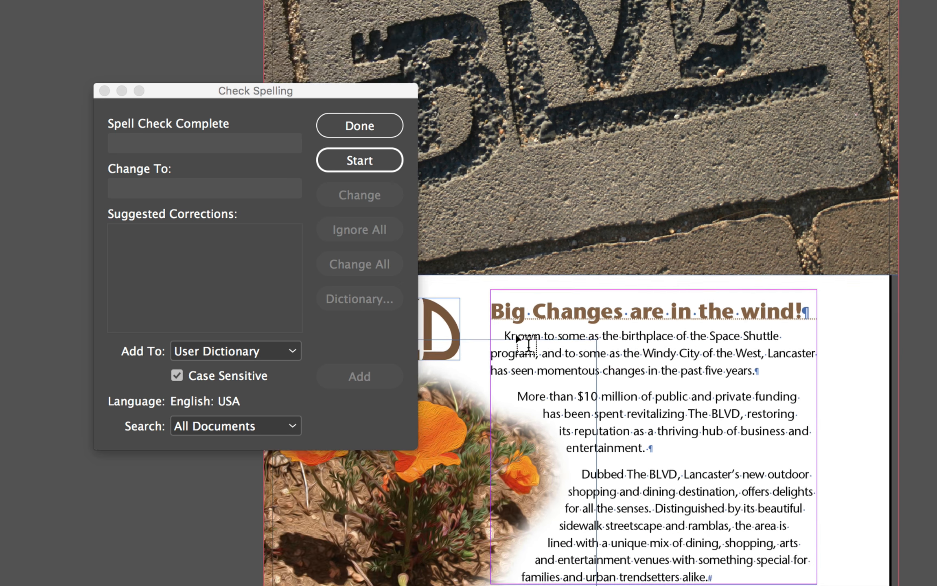
Restart the spelling check, ignore all instances of "trendsetters" and "BLVD's", and skip "streetscape".
click(364, 160)
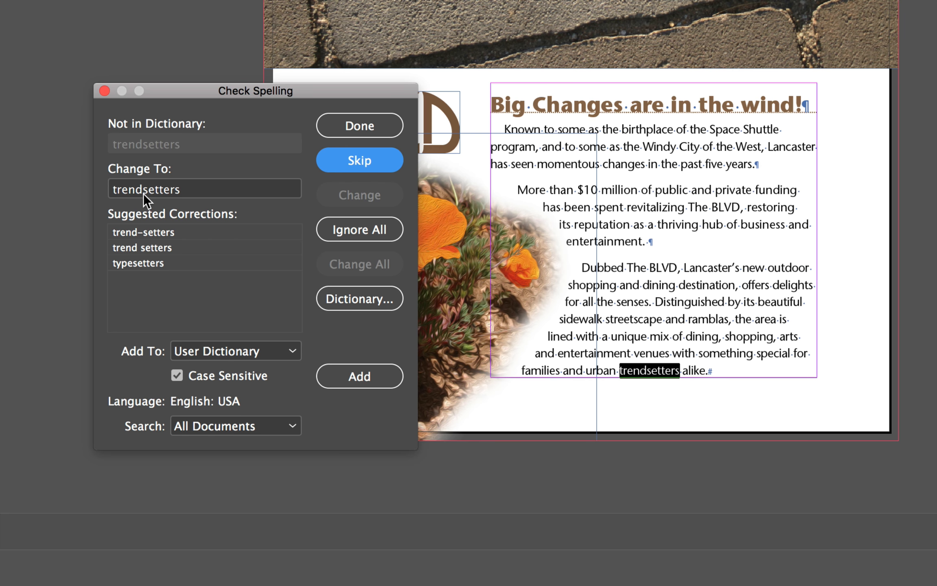
click(359, 235)
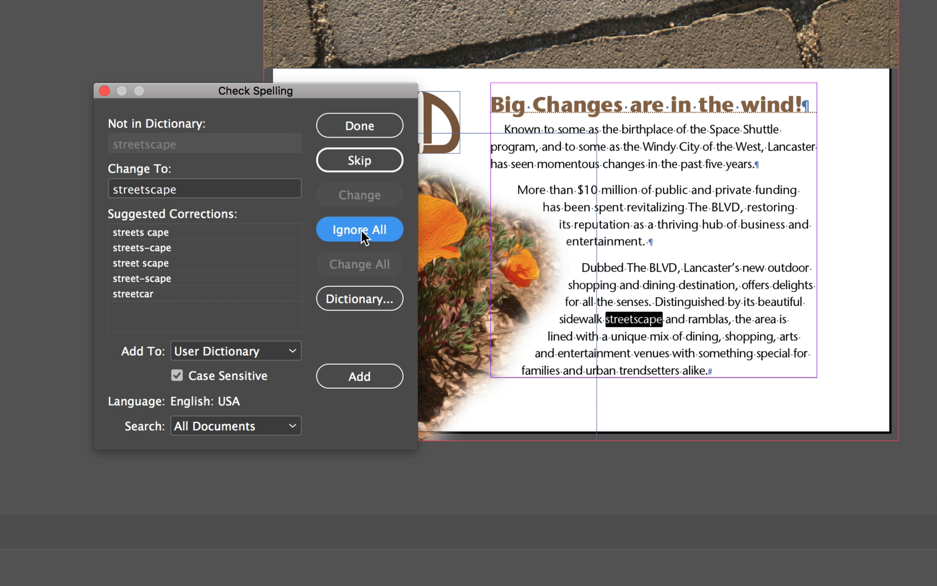
click(361, 162)
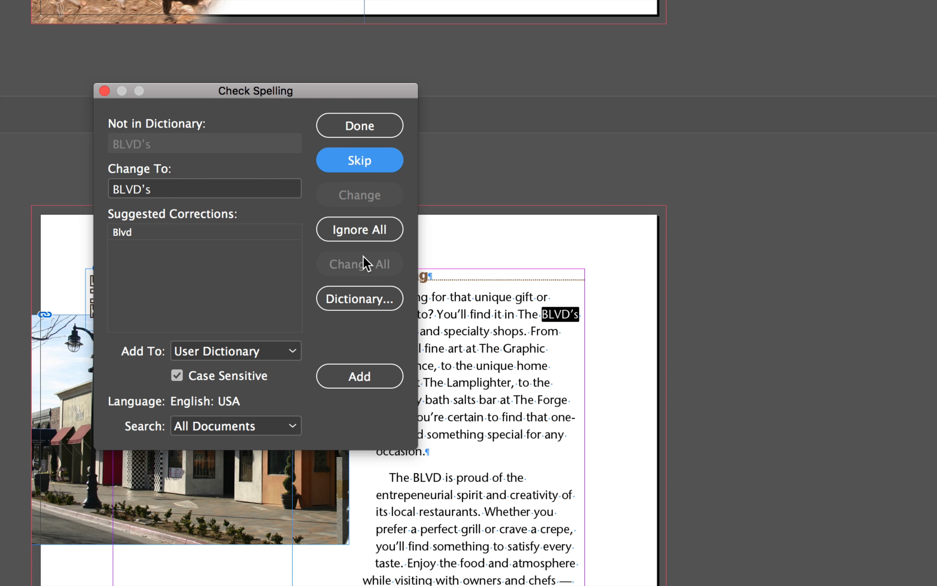
click(362, 236)
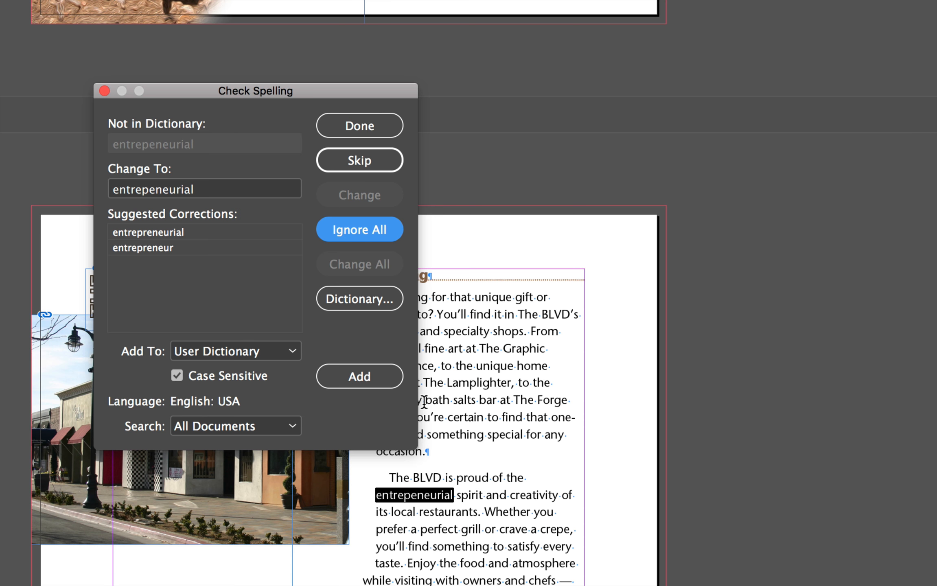
Correct the flagged misspellings to "entrepreneurial" and "artifacts", ignoring all instances of "Spamalot" between them.
click(197, 234)
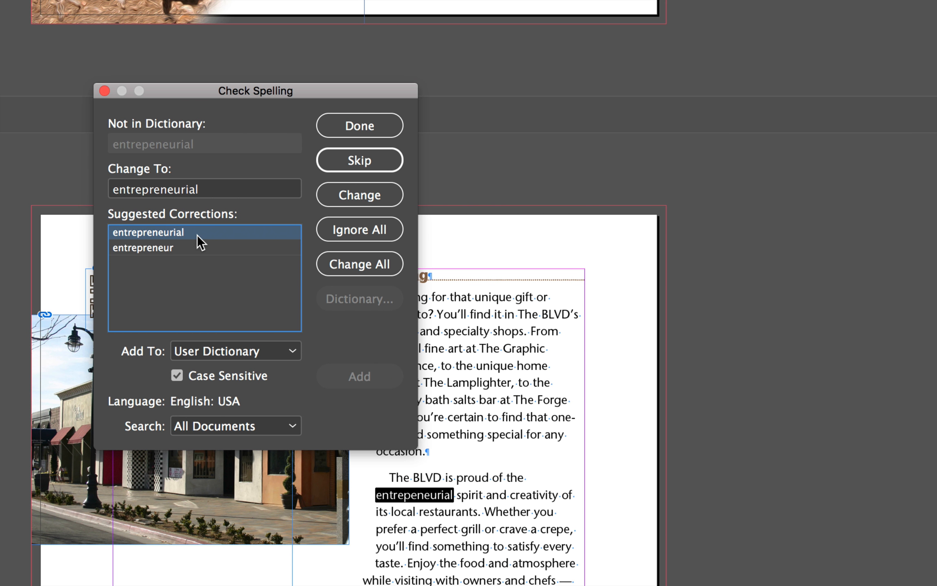
click(346, 199)
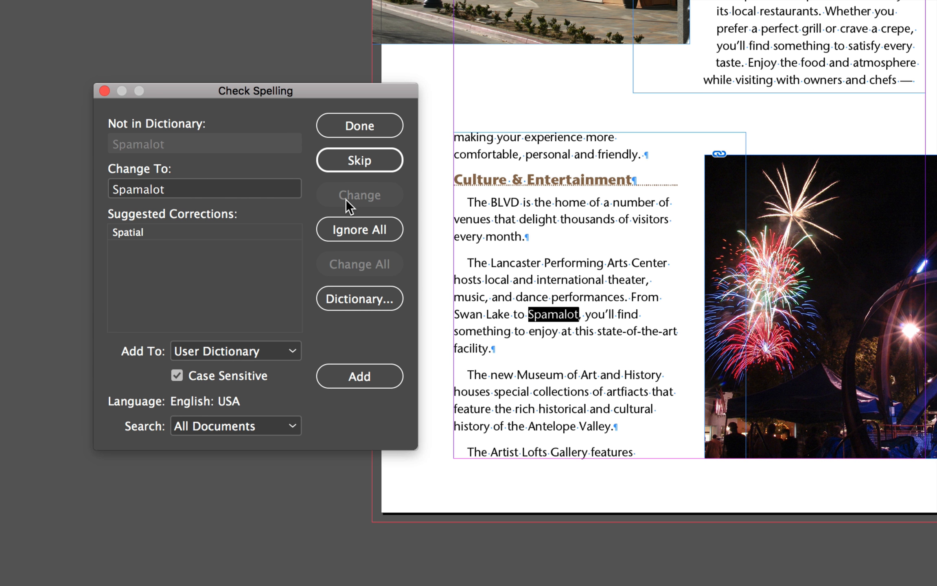
click(345, 223)
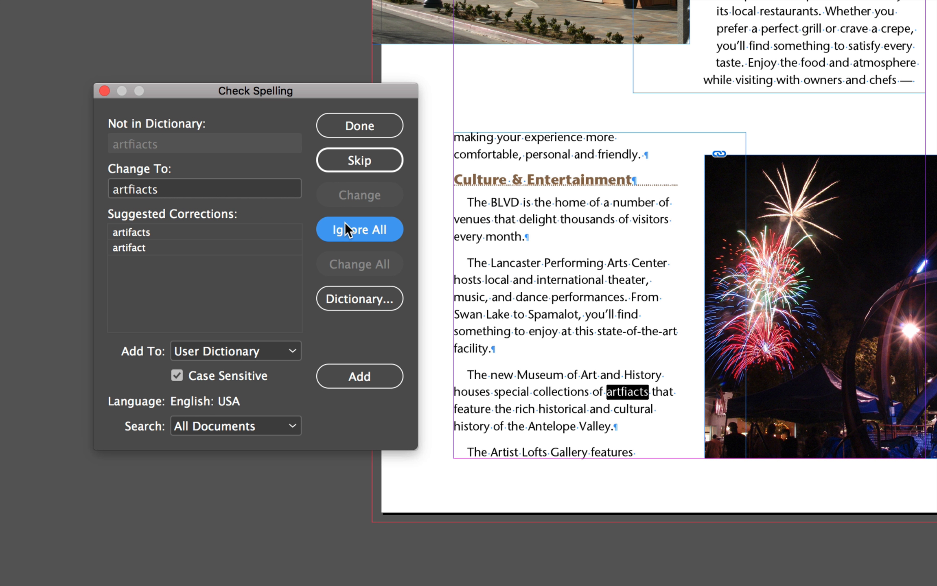
click(161, 233)
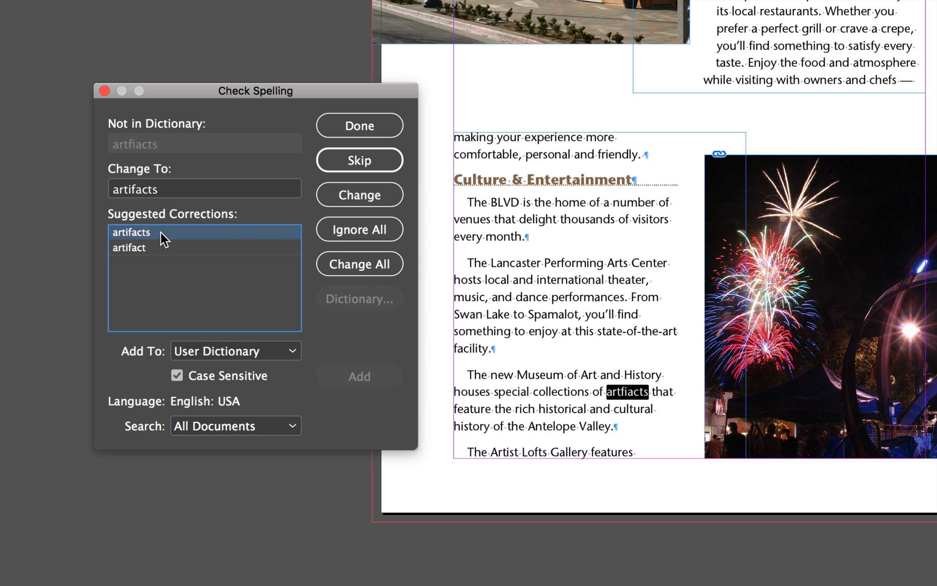
click(357, 201)
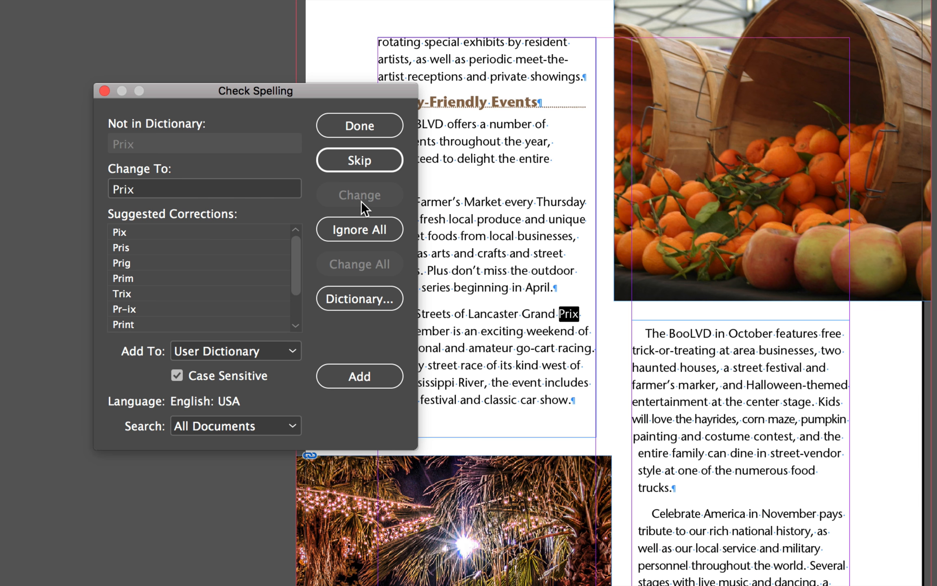
Ignore all instances of "Prix" and add "BooLVD" and "Christkindlmarkt" to the User Dictionary.
click(360, 235)
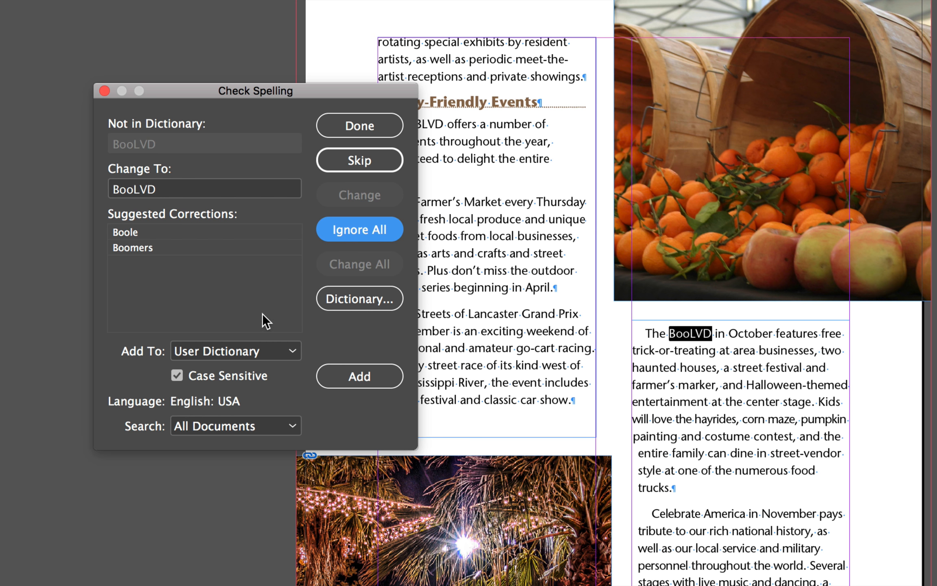
click(372, 374)
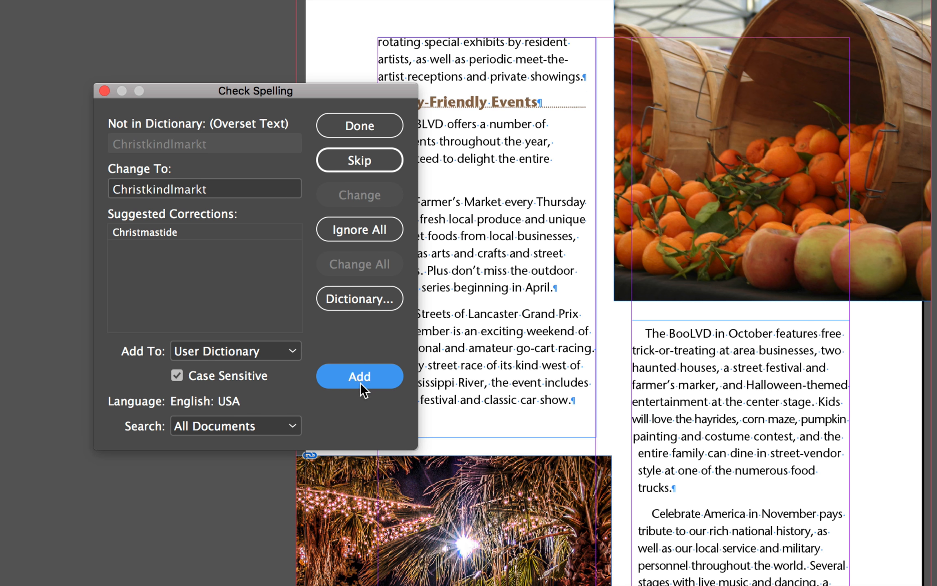
click(362, 380)
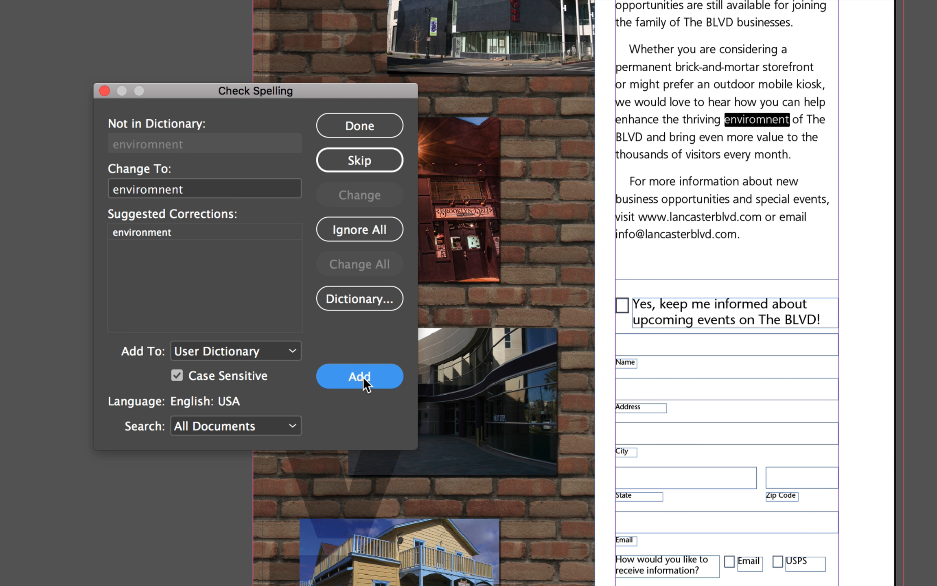
Correct "enviromnent" to "environment" in the invitation, ignore the two flagged lancasterblvd.com web address entries, and finish the spelling check.
click(142, 234)
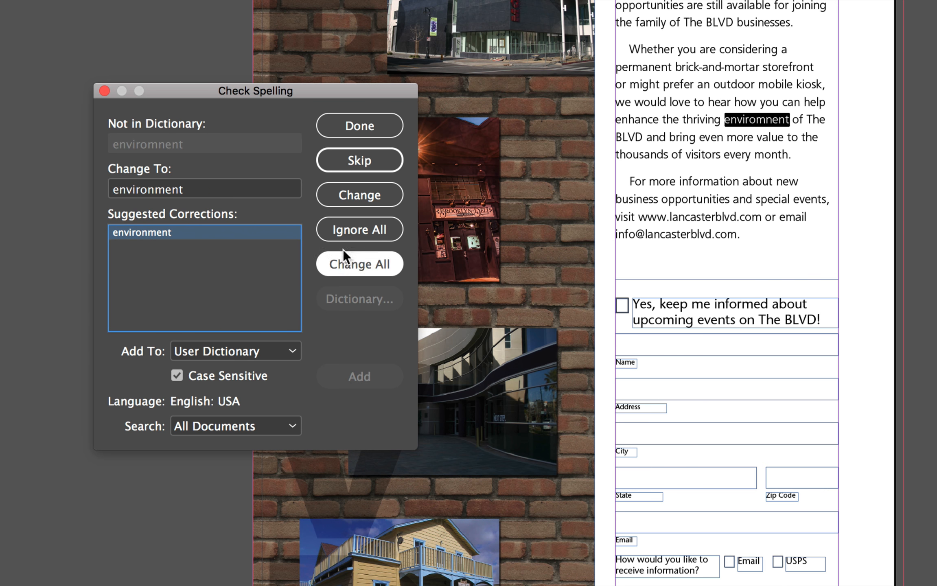
click(364, 197)
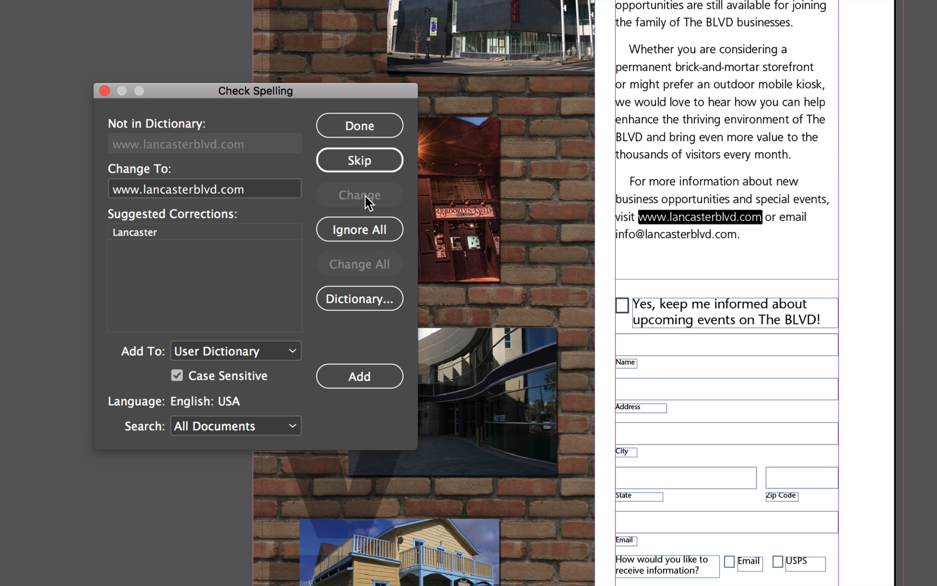
click(338, 230)
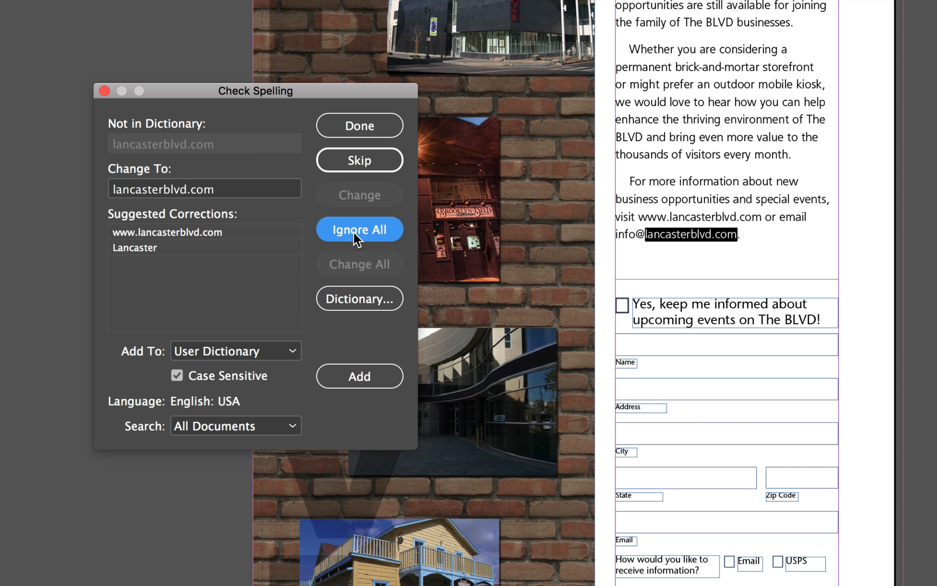
click(354, 233)
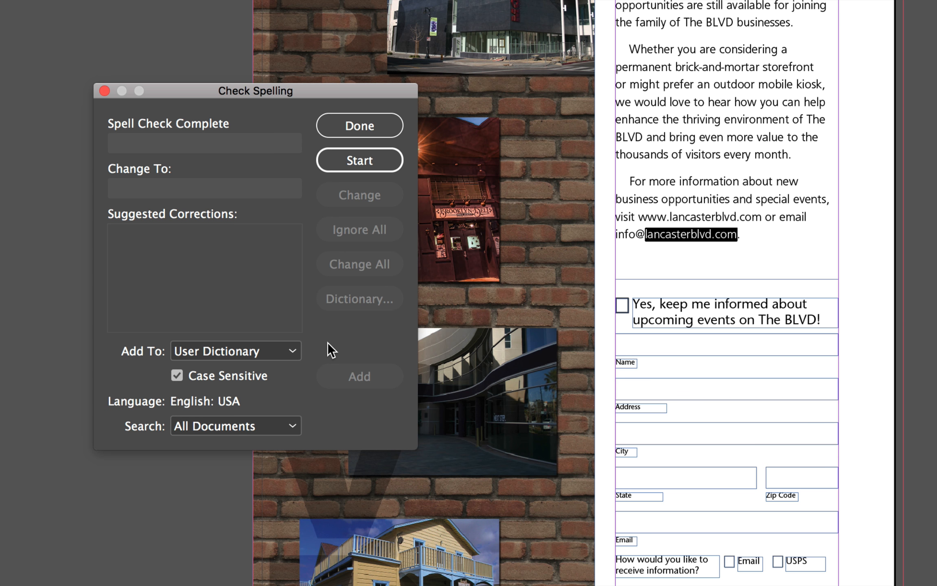
click(374, 129)
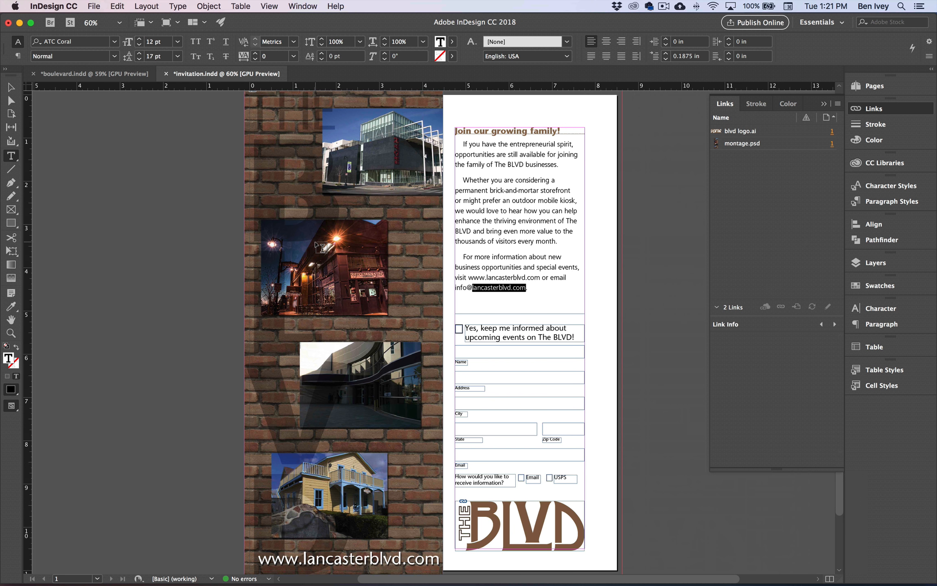
Save both invitation.indd and boulevard.indd.
click(93, 7)
click(104, 79)
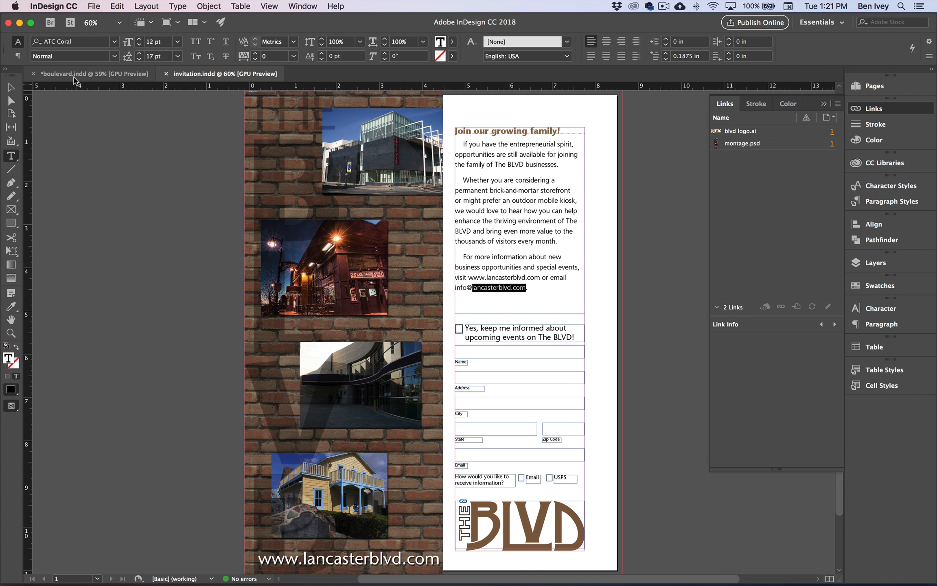
click(73, 78)
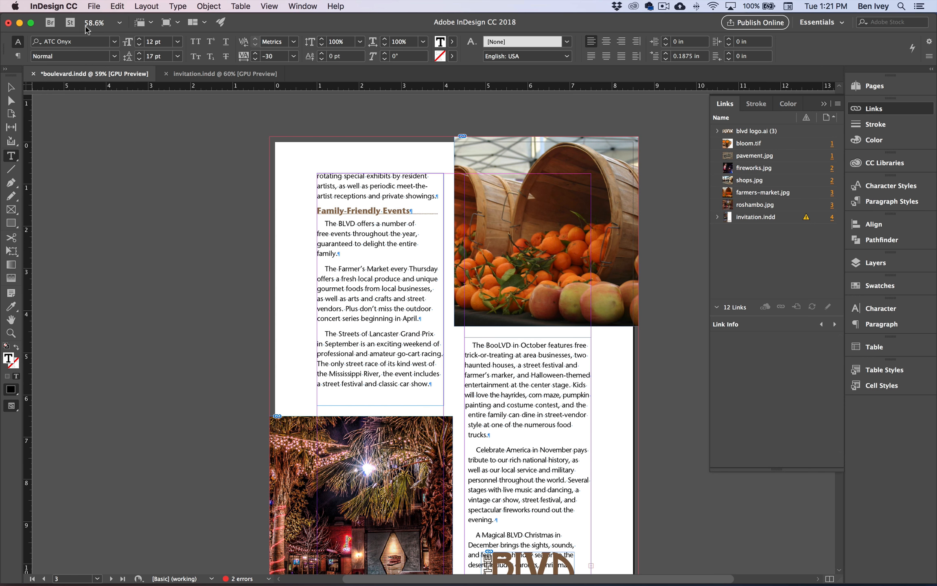
click(90, 6)
click(105, 80)
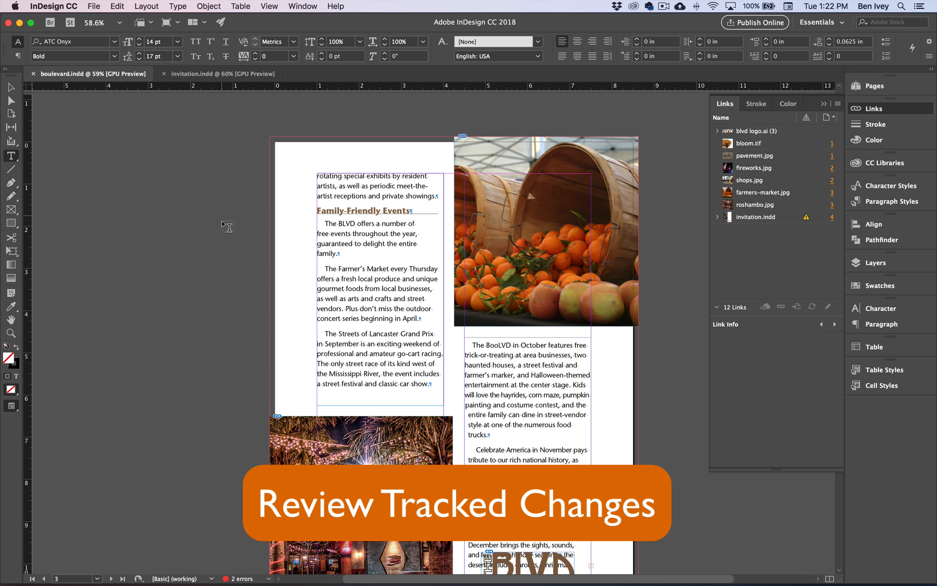
Open the "Big Changes are in the wind!" story on page 1 in the Story Editor and examine its tracked changes.
scroll(222, 223, up, 20)
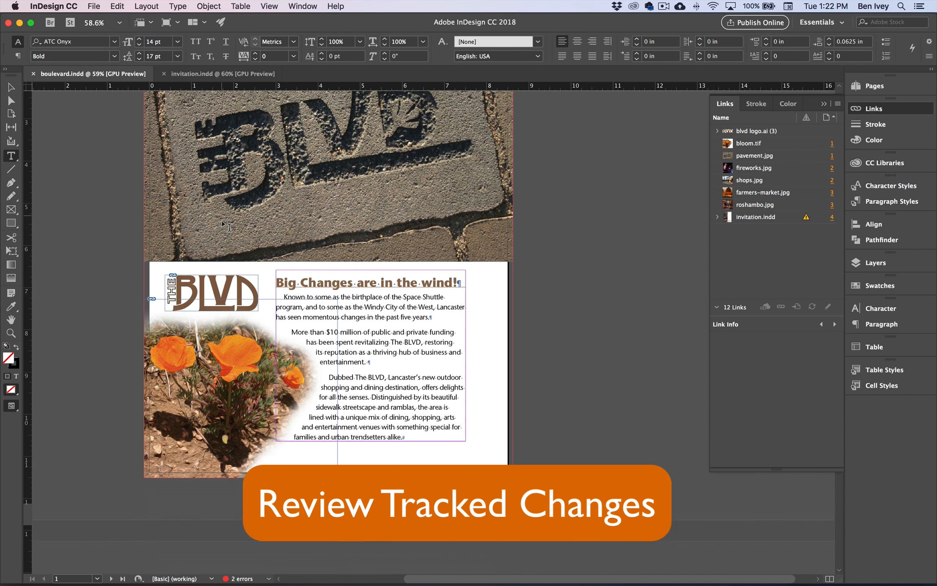
scroll(222, 223, down, 1)
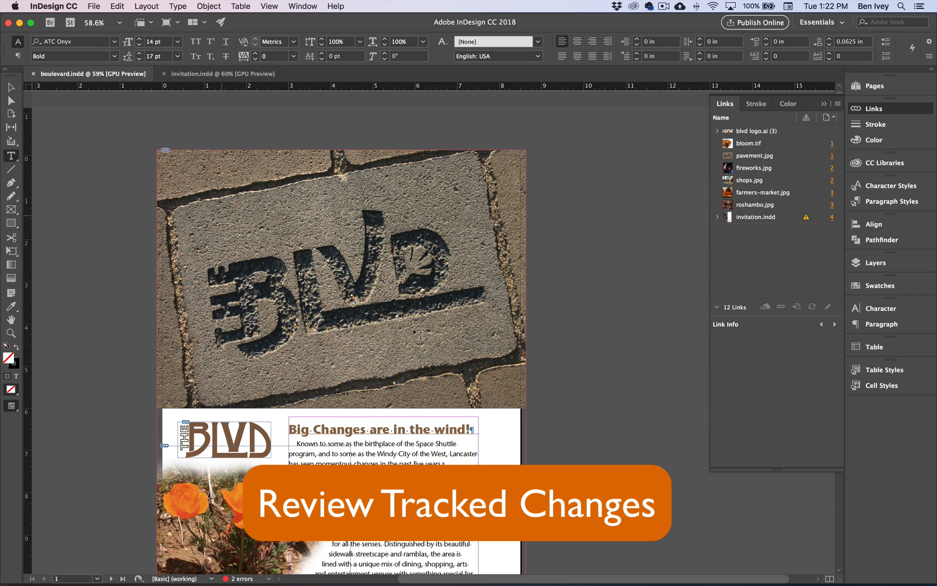
click(290, 432)
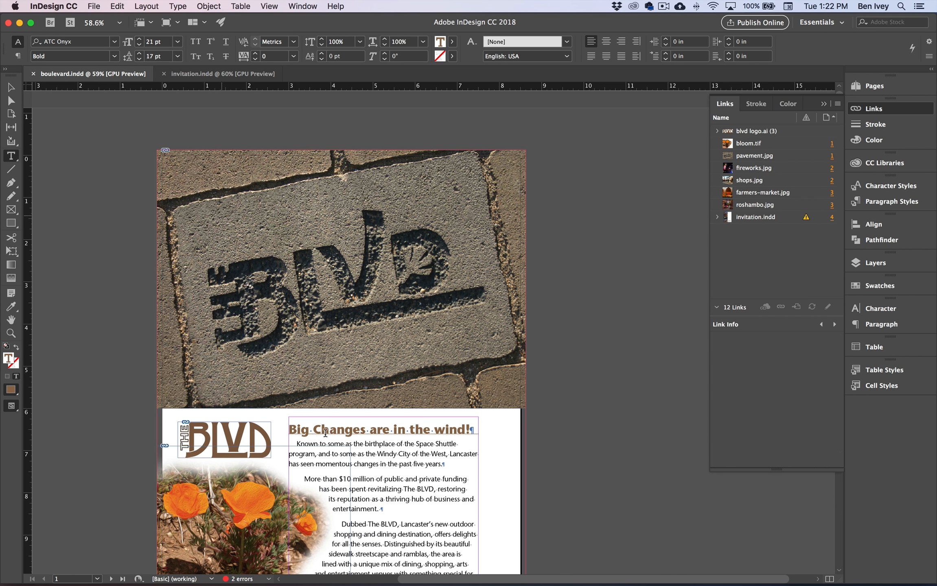
scroll(289, 453, up, 1)
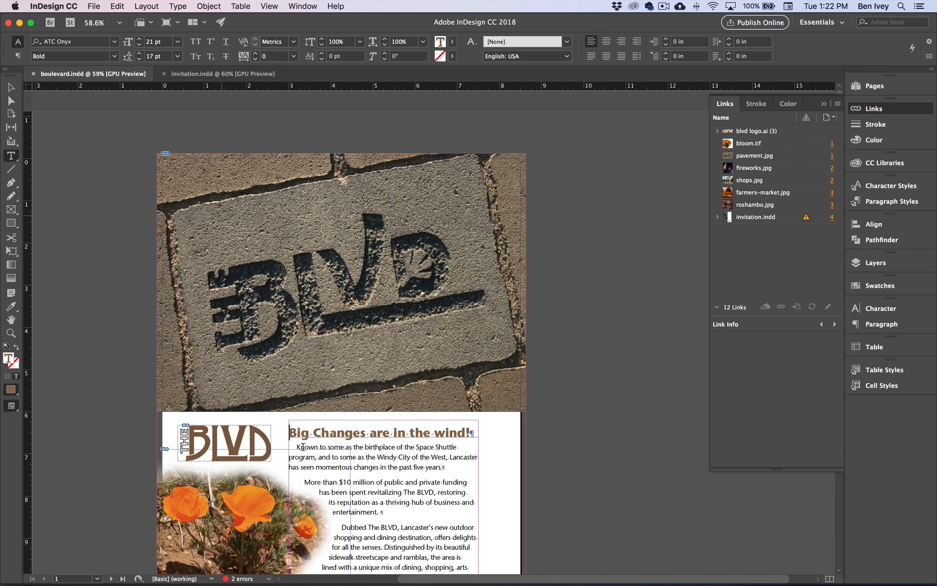
click(125, 5)
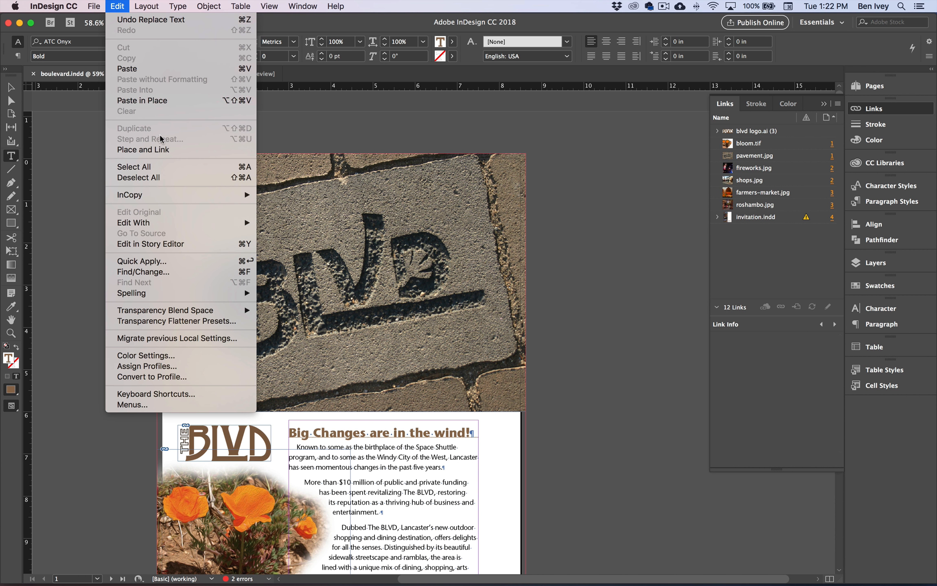
click(161, 244)
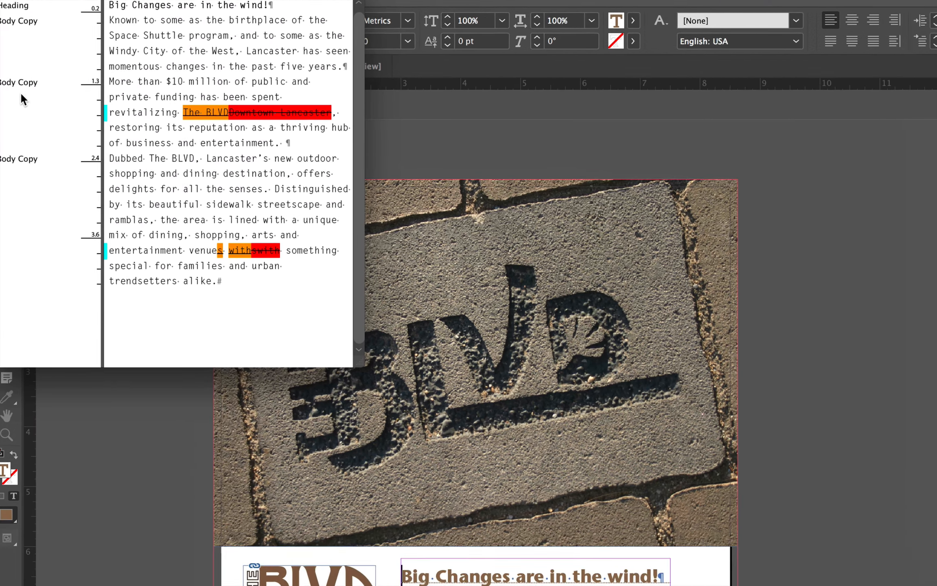
scroll(219, 207, down, 10)
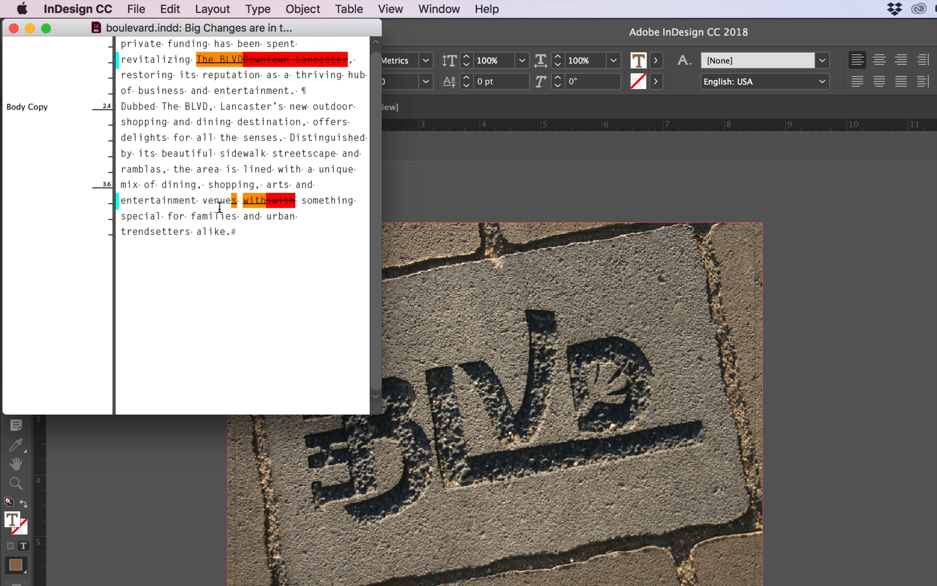
scroll(218, 206, up, 10)
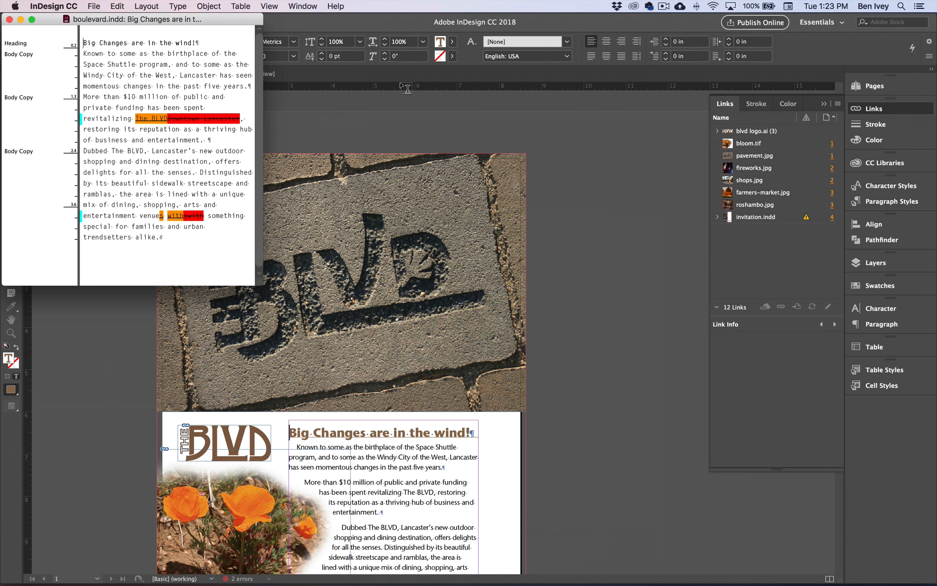
Show the Track Changes controls and place them beside the story window.
click(303, 6)
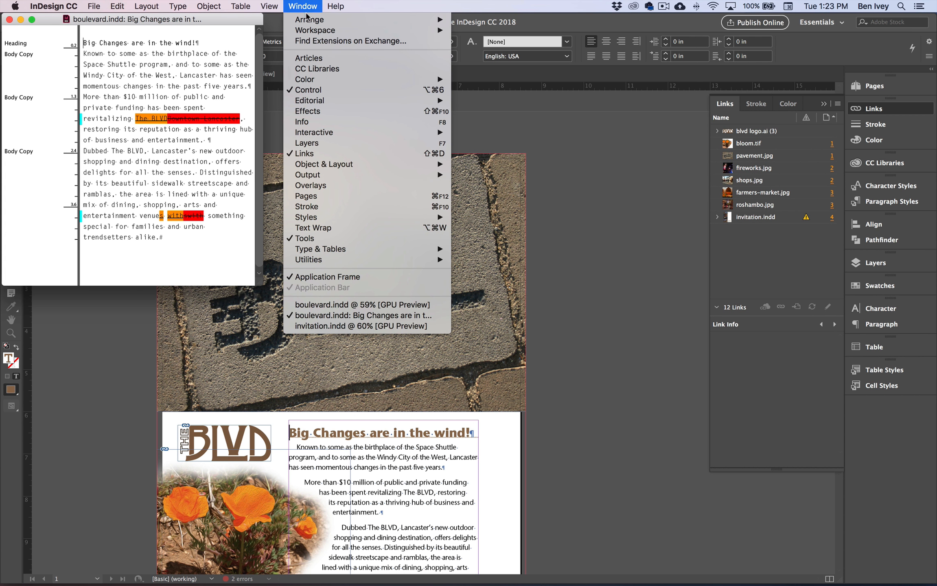
mouse_move(332, 101)
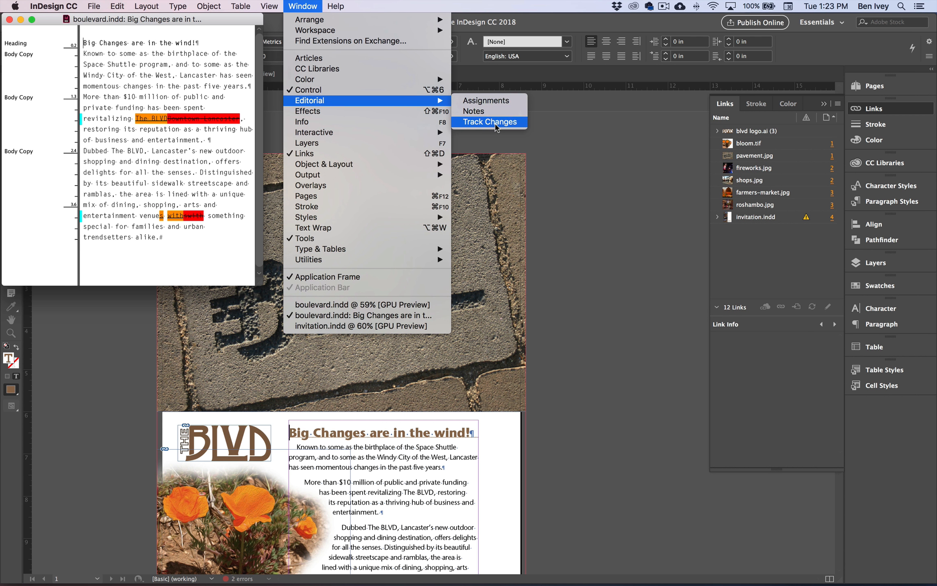
click(496, 128)
drag(428, 236, 353, 62)
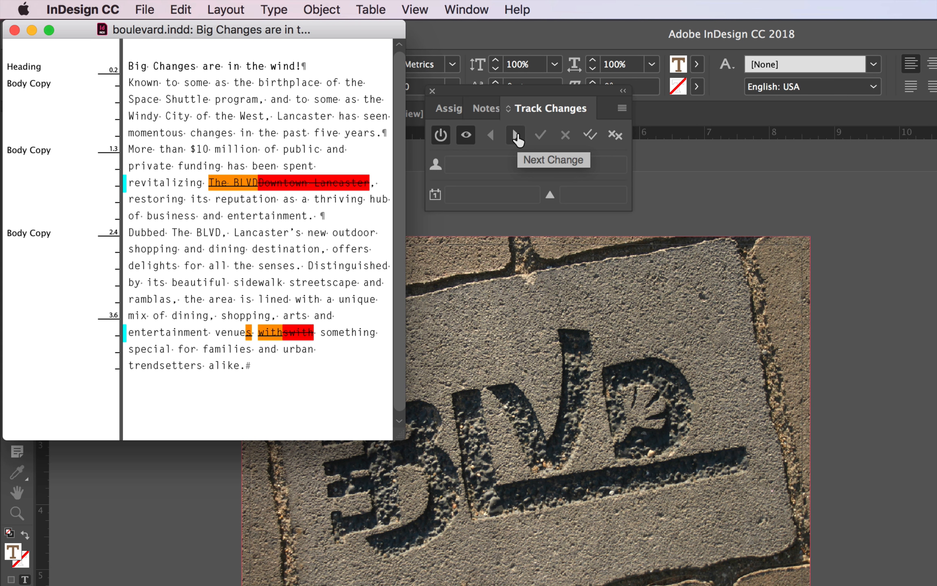
Reject the added text "The BLVD" and the deletion of "Downtown Lancaster" in the "Big Changes" story.
click(516, 136)
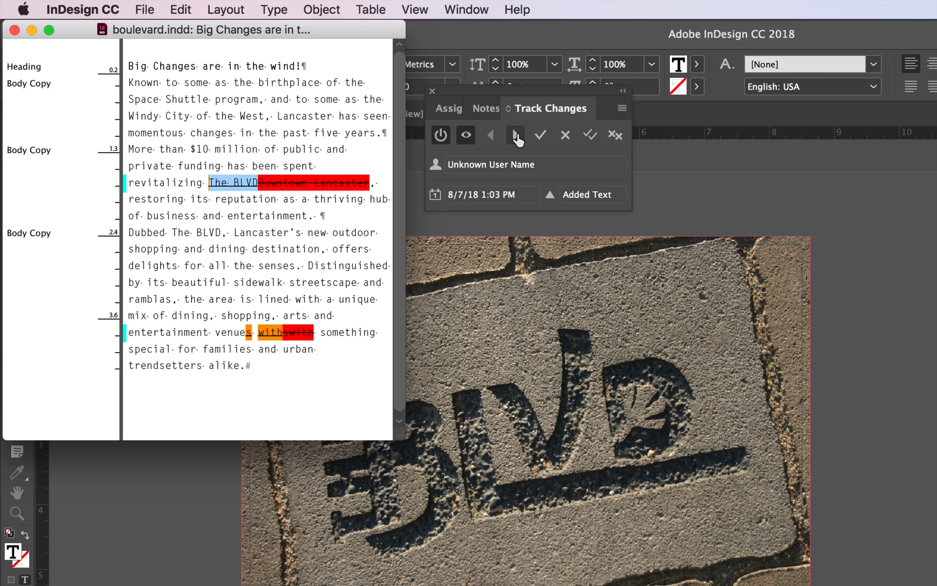
click(566, 136)
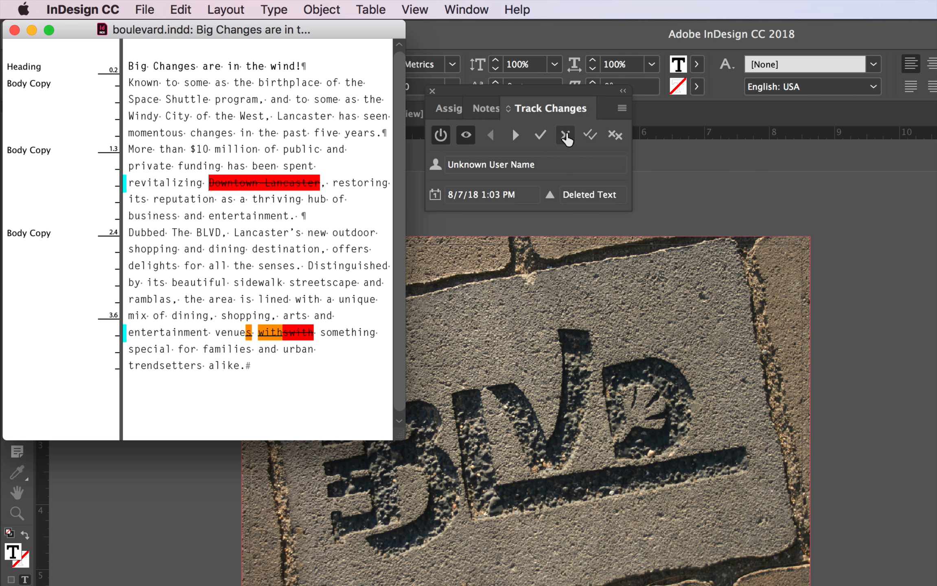
click(514, 136)
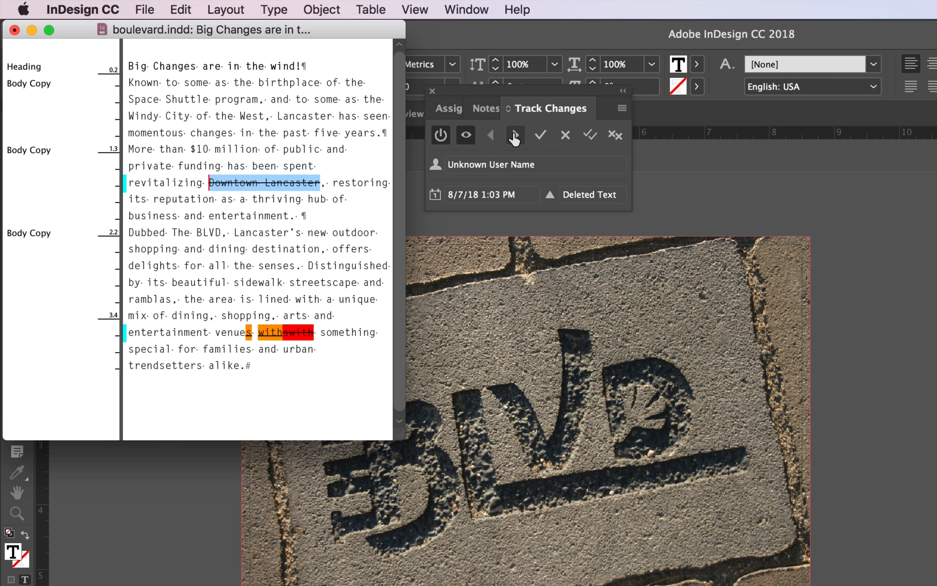
click(566, 135)
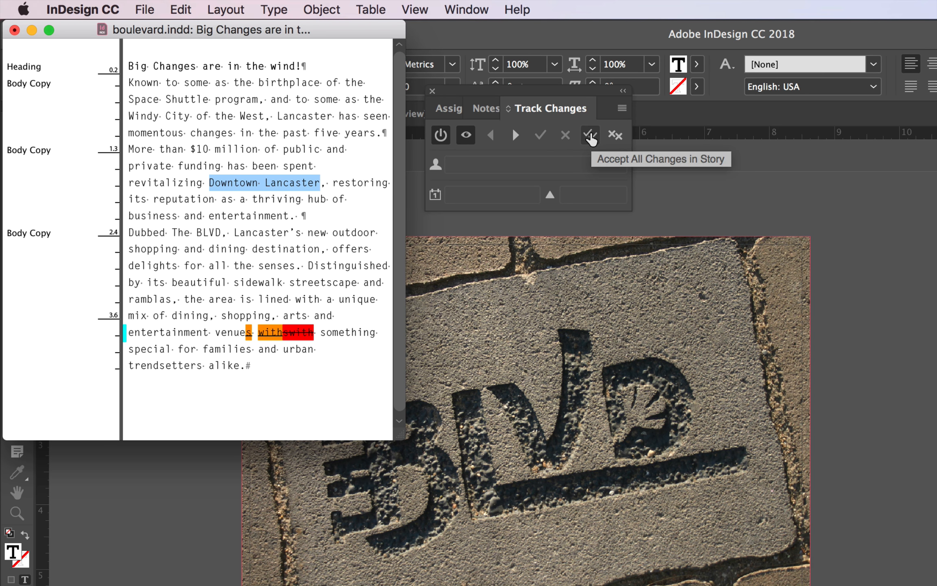
Accept all remaining tracked changes in the "Big Changes are in the wind!" story.
click(585, 142)
drag(713, 386, 625, 319)
click(788, 432)
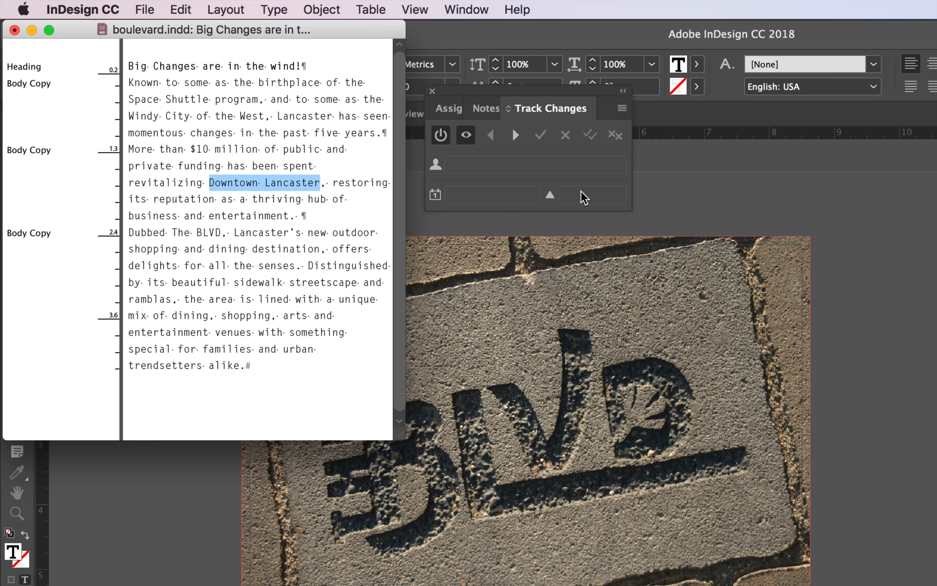
Go to the next tracked change, in the "Shopping & Dining" story, and accept all changes in that story.
click(516, 135)
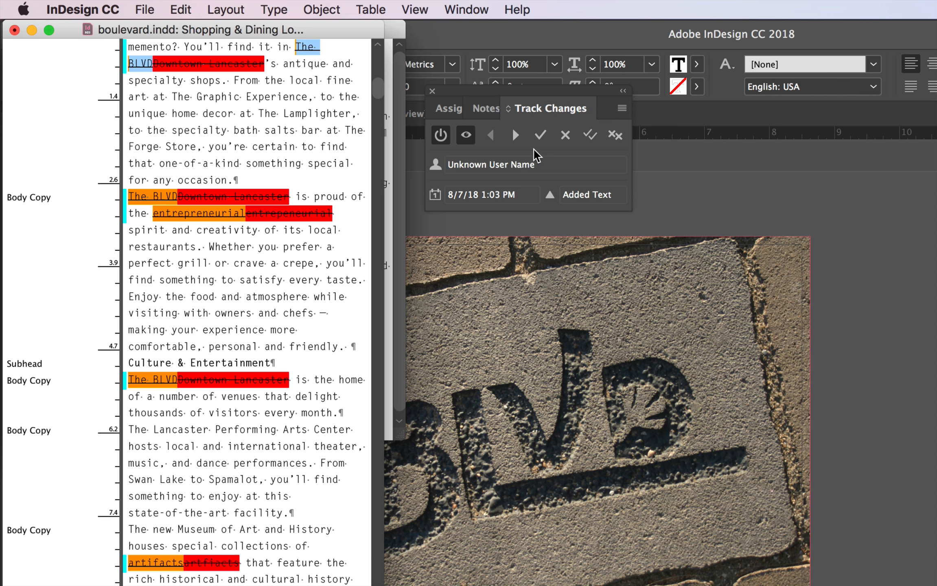
click(590, 139)
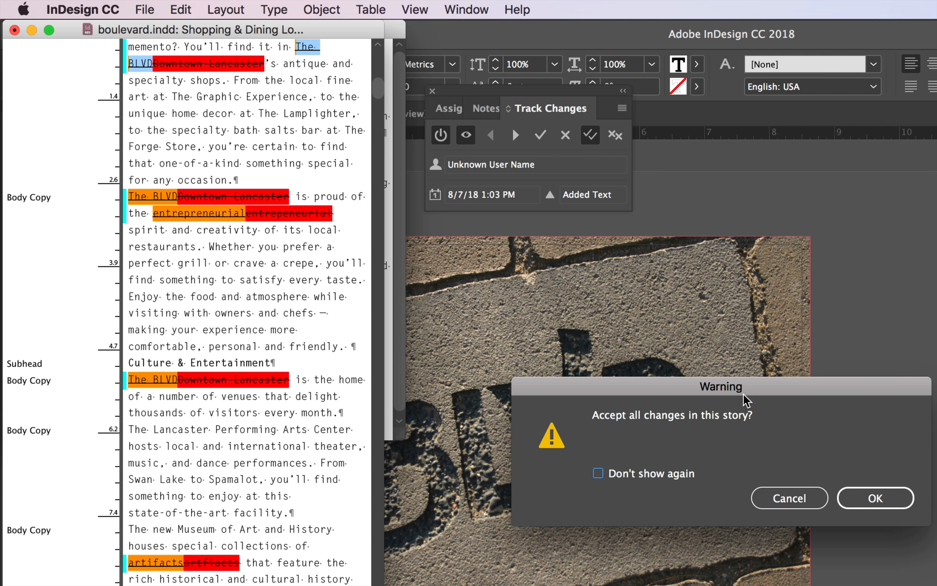
click(871, 497)
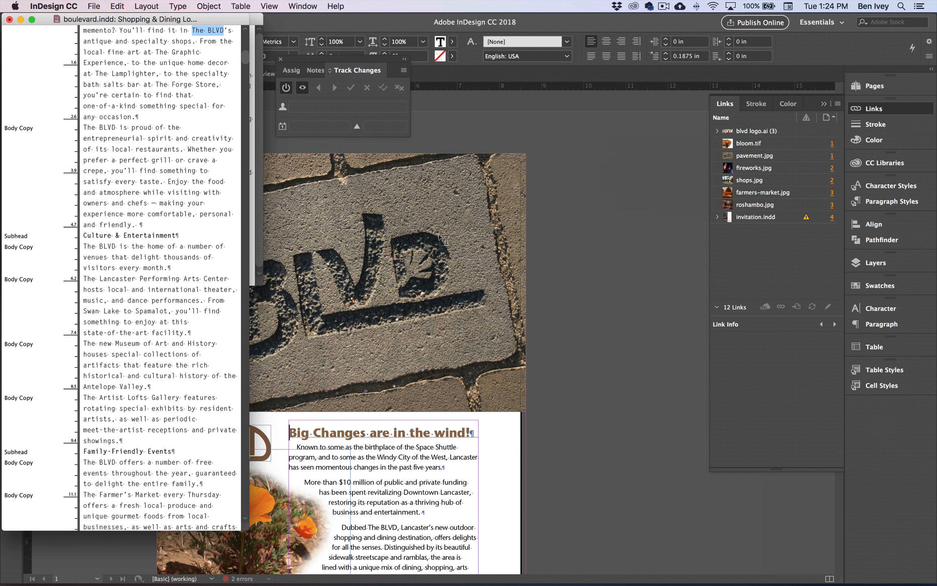
Close both story windows and the Track Changes controls.
click(9, 20)
click(280, 59)
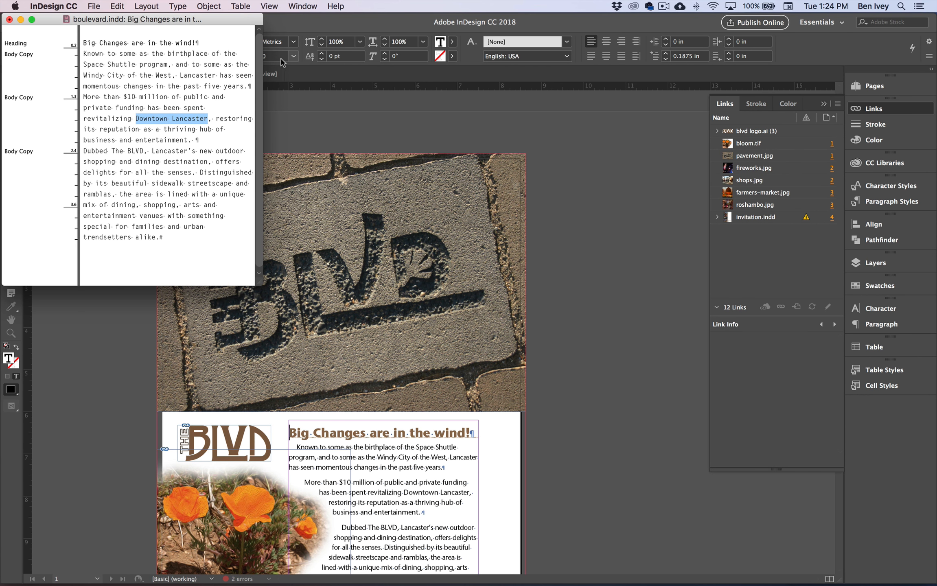
click(9, 19)
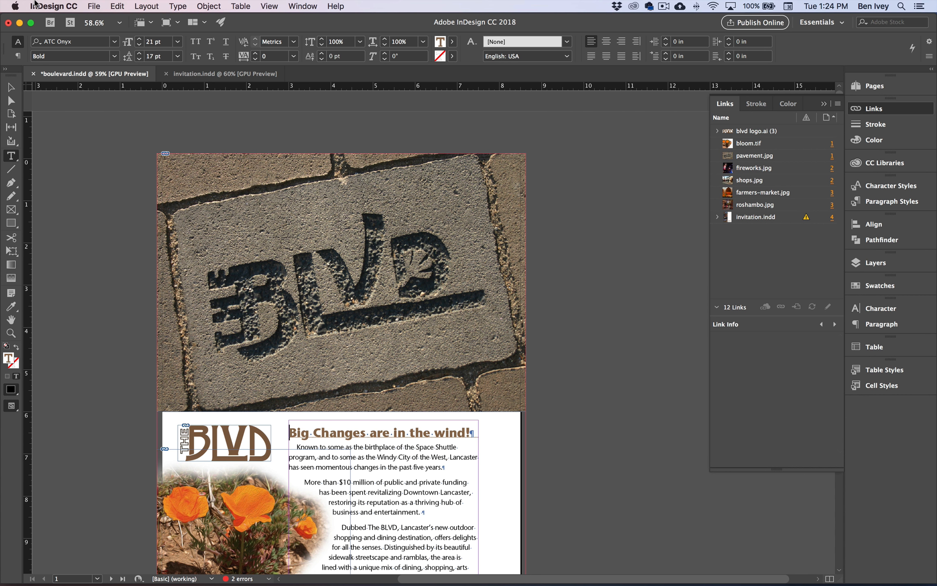
Save boulevard.indd, switch to invitation.indd and check whether it needs saving.
click(94, 6)
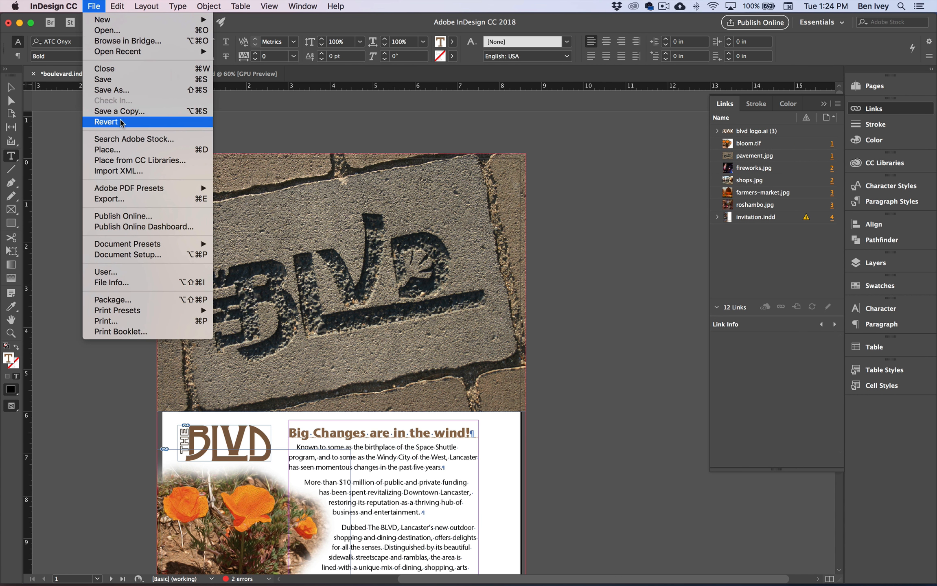
click(118, 80)
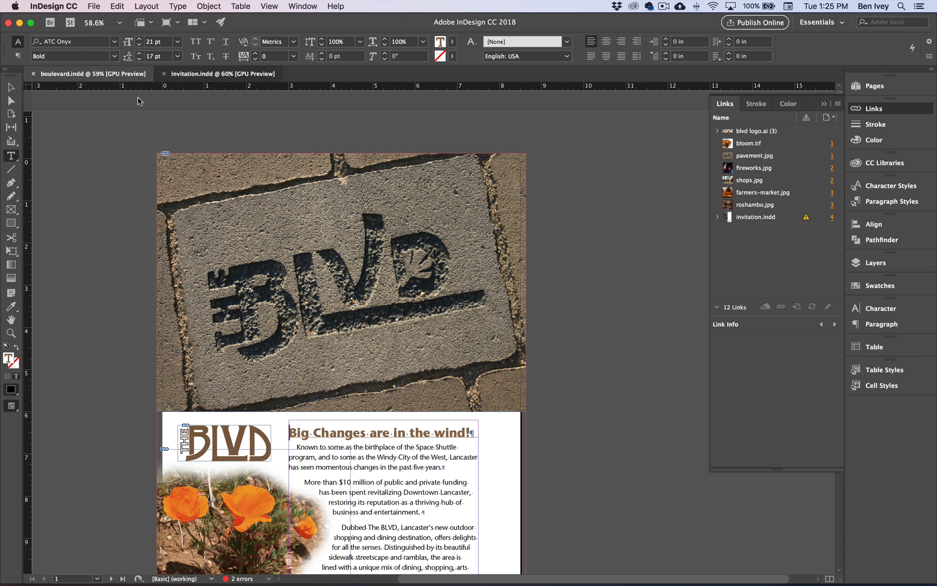
key(super+grave)
click(94, 6)
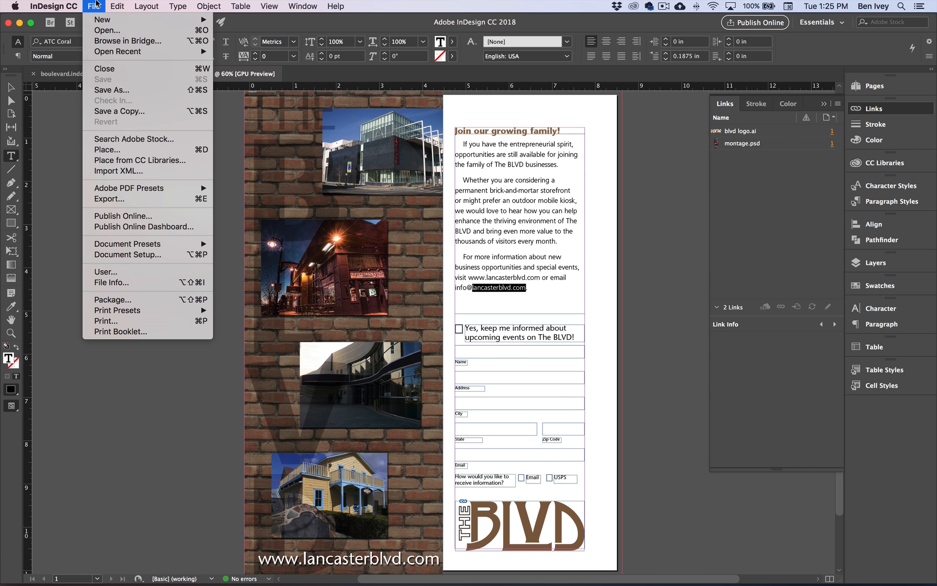
click(95, 4)
Soft-proof page 1 of boulevard.indd with the Working CMYK - U.S. Sheetfed Coated v2 setup, and turn Proof Colors off again.
click(84, 73)
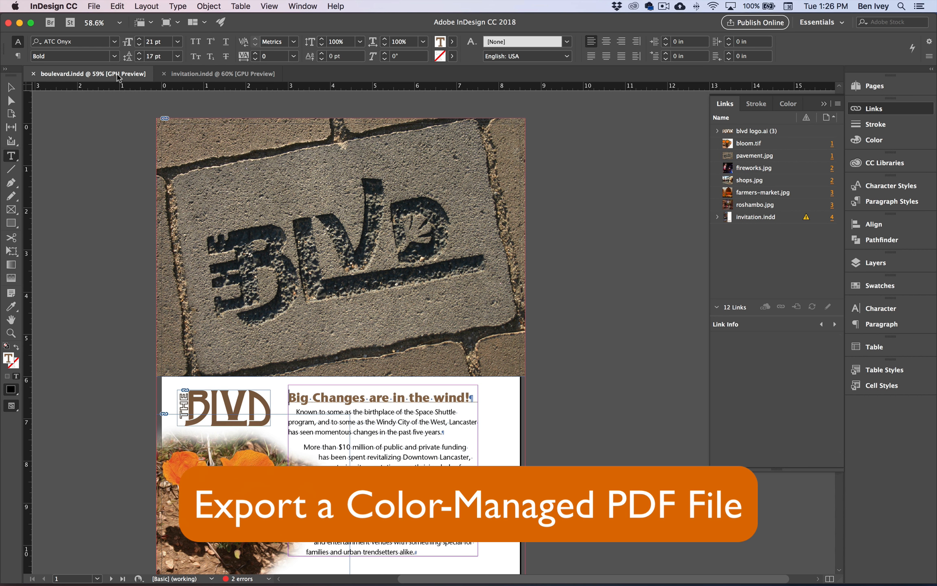
click(301, 5)
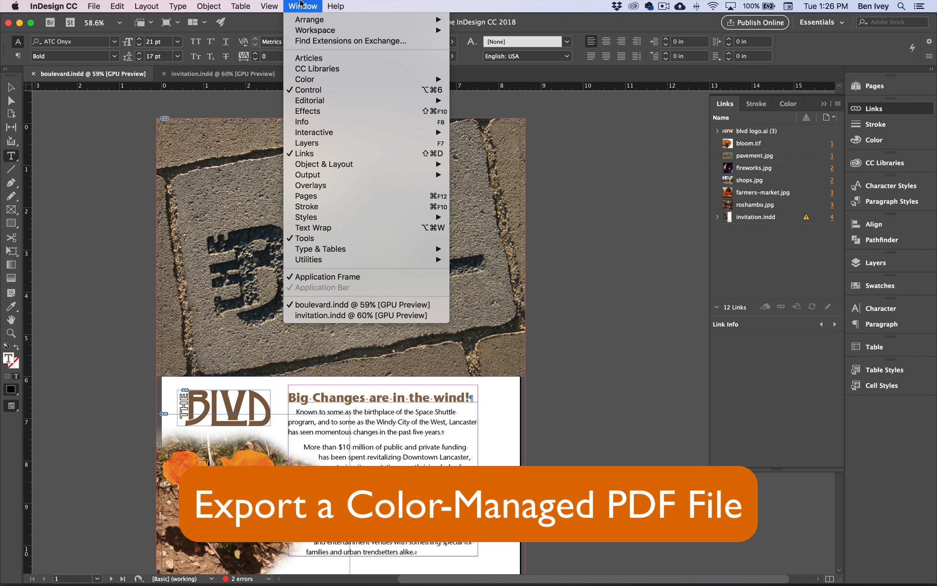
mouse_move(269, 5)
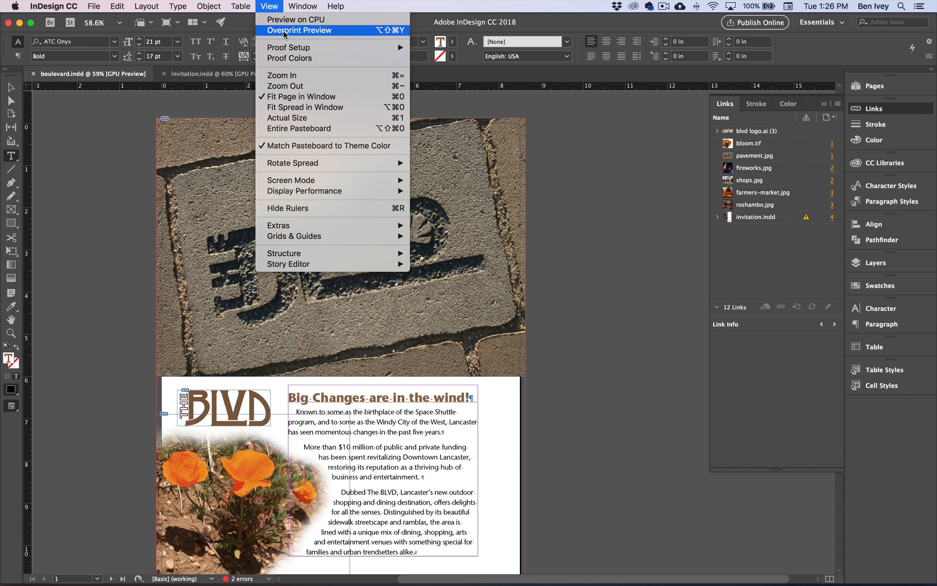
mouse_move(296, 48)
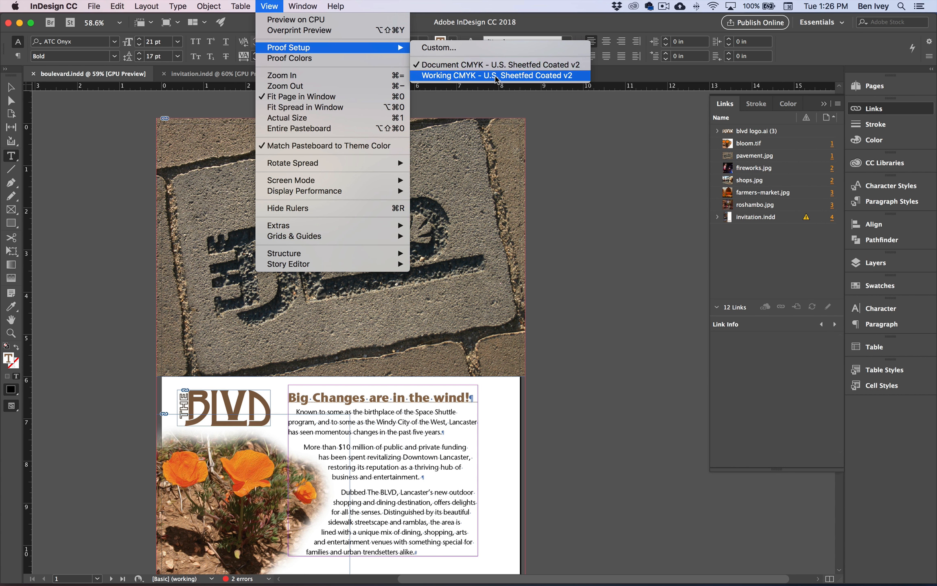
click(496, 76)
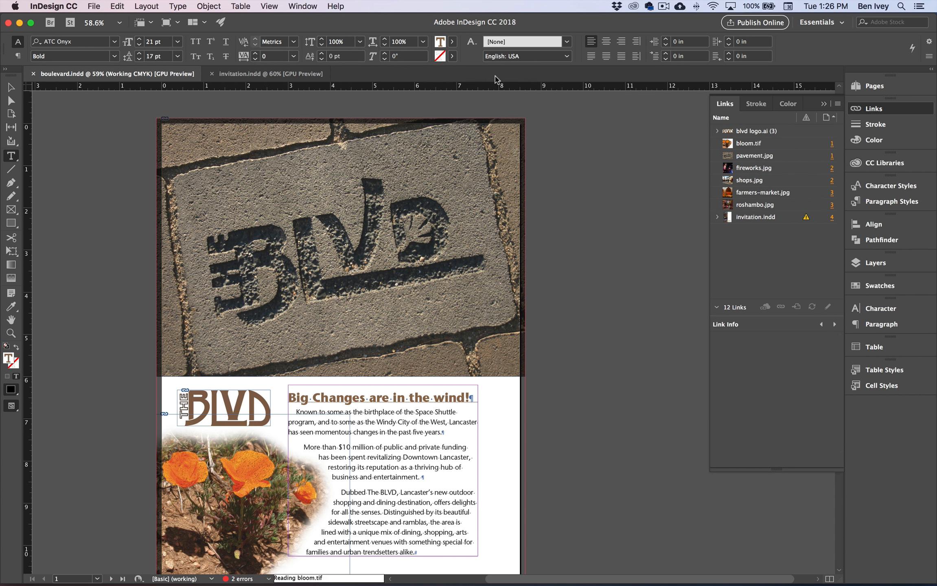
click(270, 6)
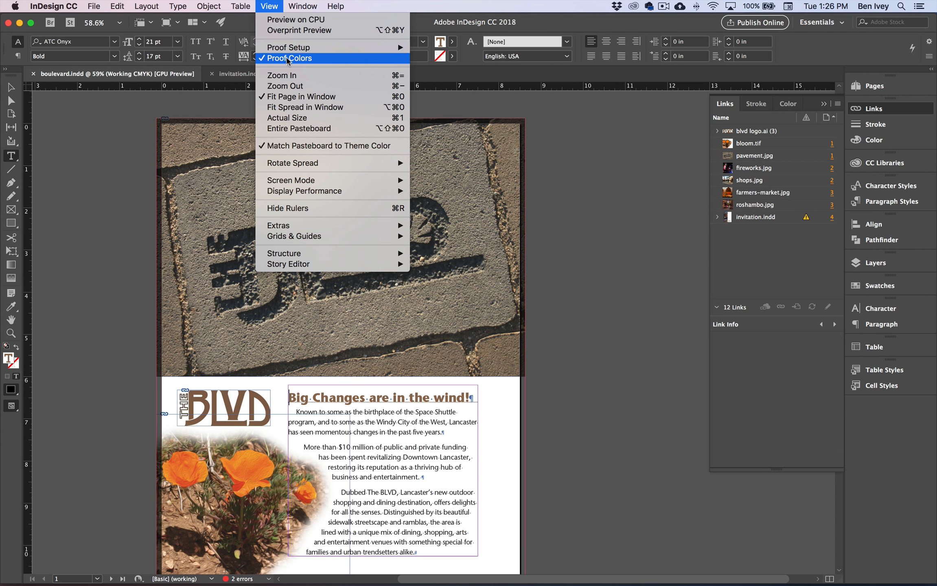
click(313, 59)
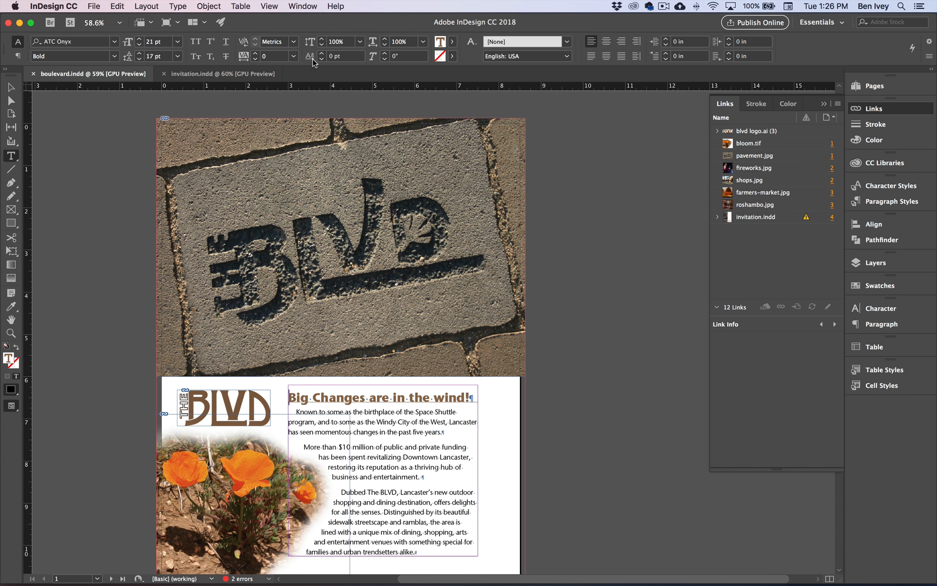
Turn on Proof Colors while viewing page 2 of boulevard.indd.
scroll(314, 133, down, 20)
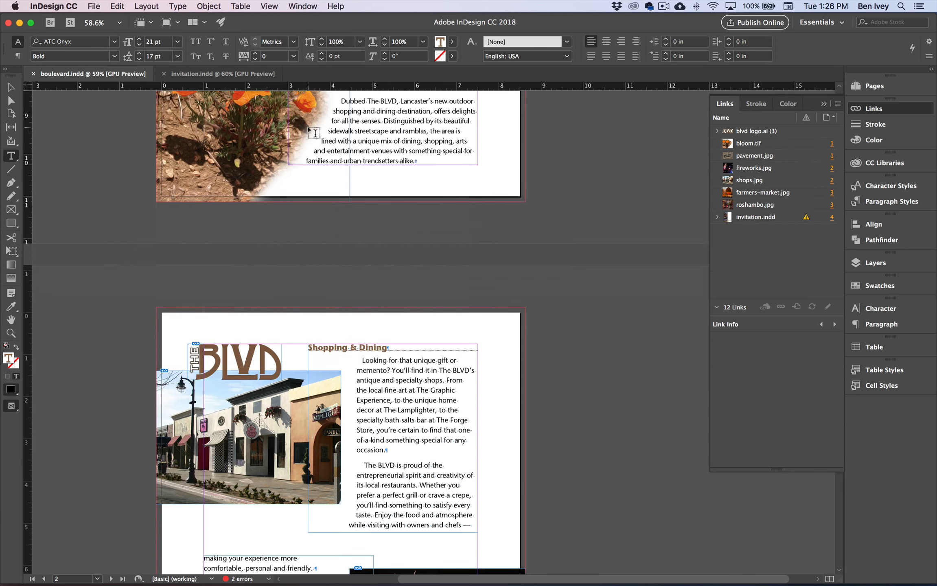
click(268, 6)
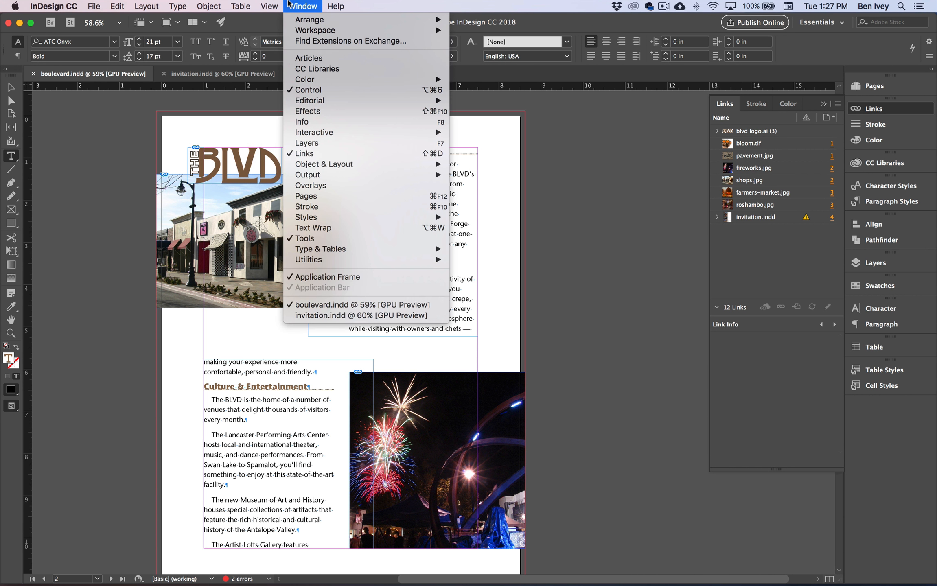
mouse_move(293, 3)
mouse_move(264, 5)
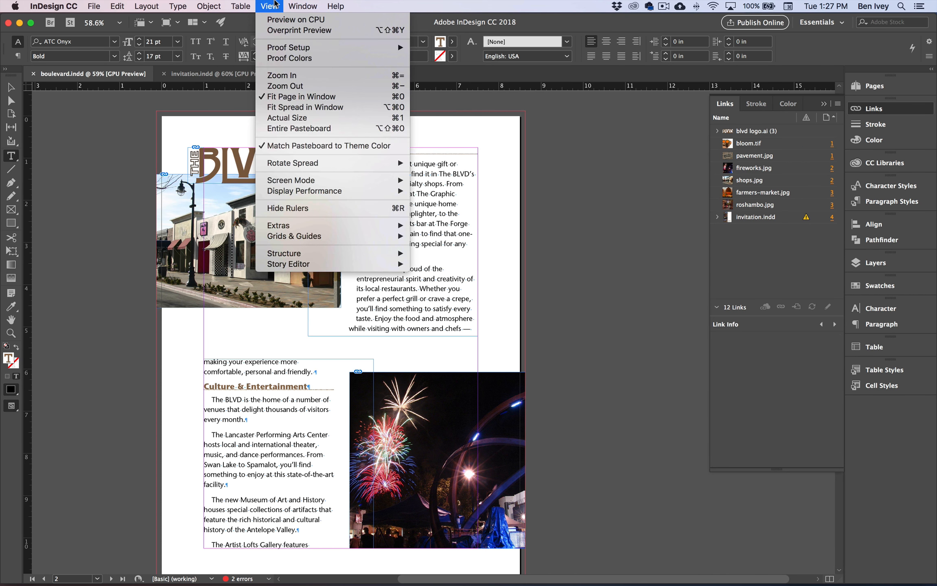
click(311, 59)
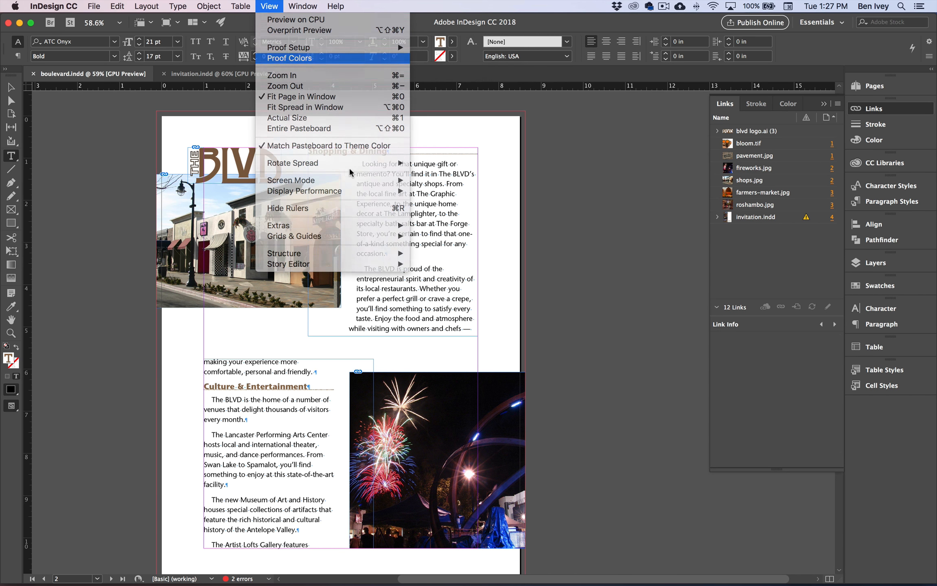
Review the soft-proofed colors on pages 3 and 4 of boulevard.indd, and turn Proof Colors off.
scroll(426, 204, down, 2)
scroll(427, 204, down, 20)
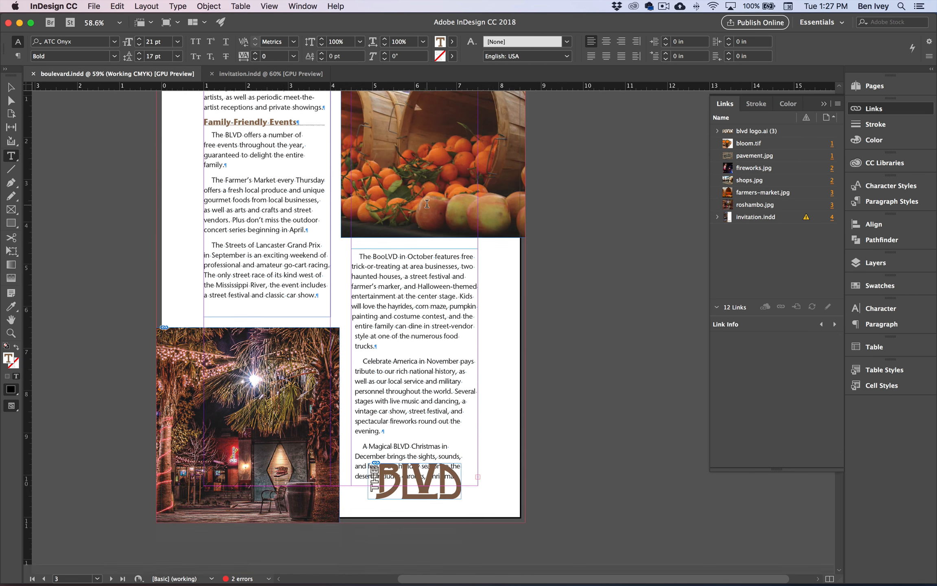
scroll(427, 203, down, 2)
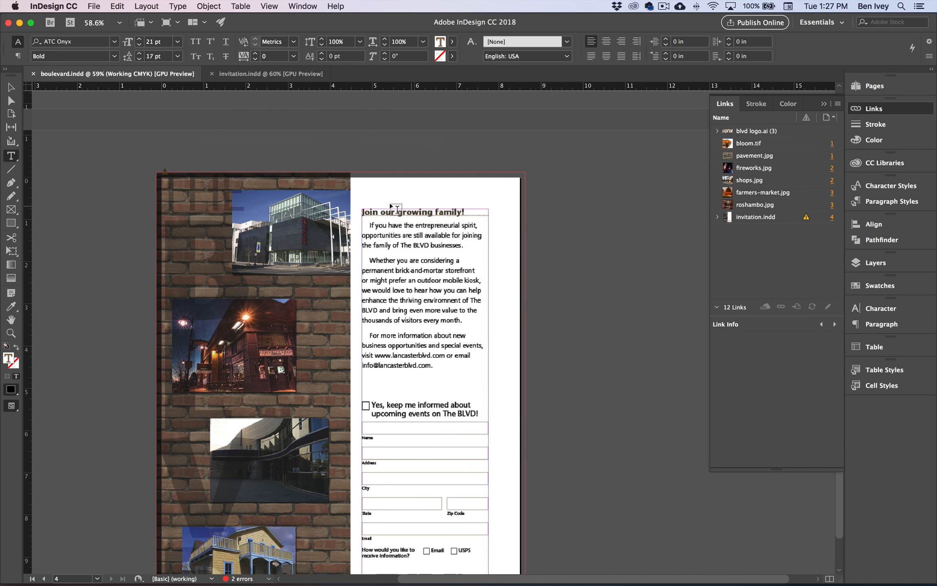
click(269, 6)
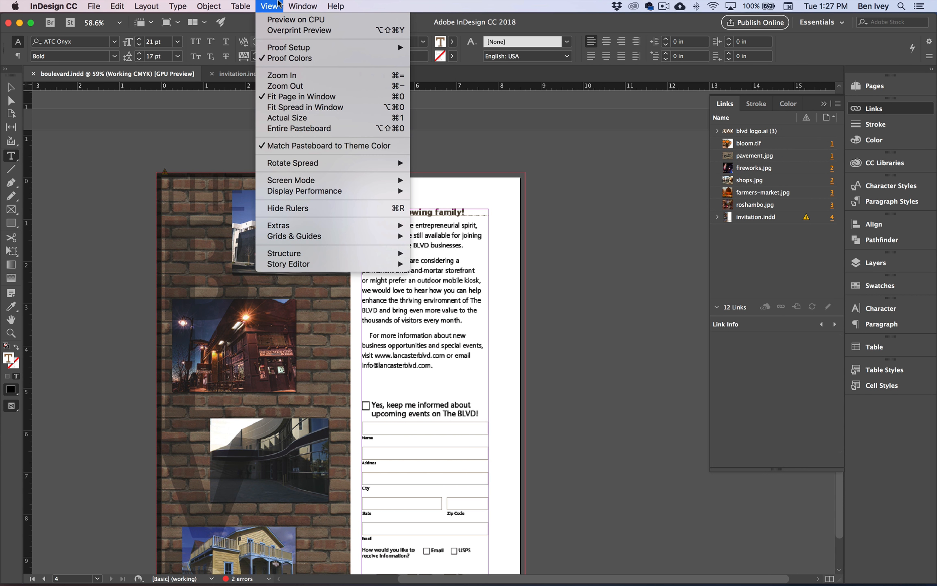
mouse_move(292, 4)
click(297, 59)
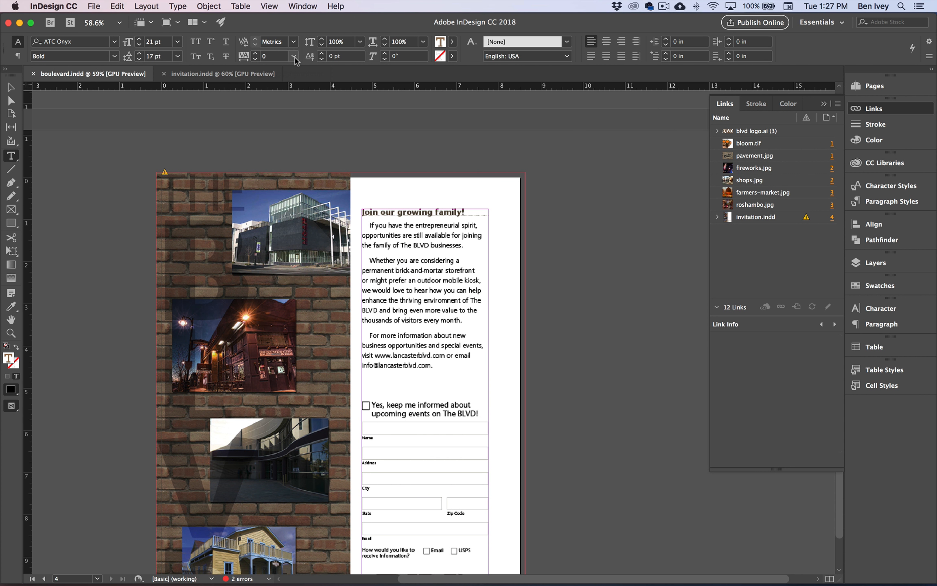
Start an Adobe PDF (Print) export of boulevard.indd, naming the file "boulevard-Print-" followed by the author's name.
click(89, 5)
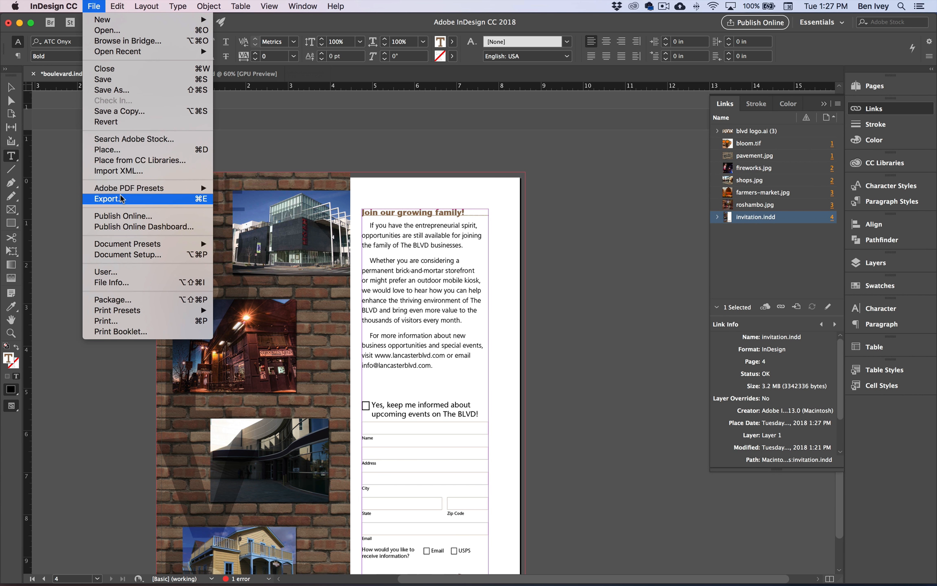
click(122, 198)
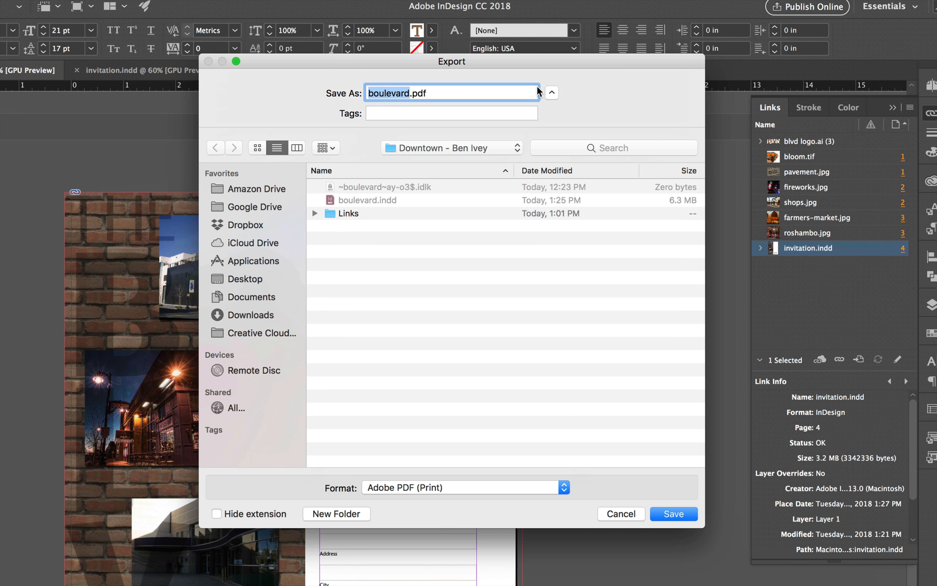
key(Right)
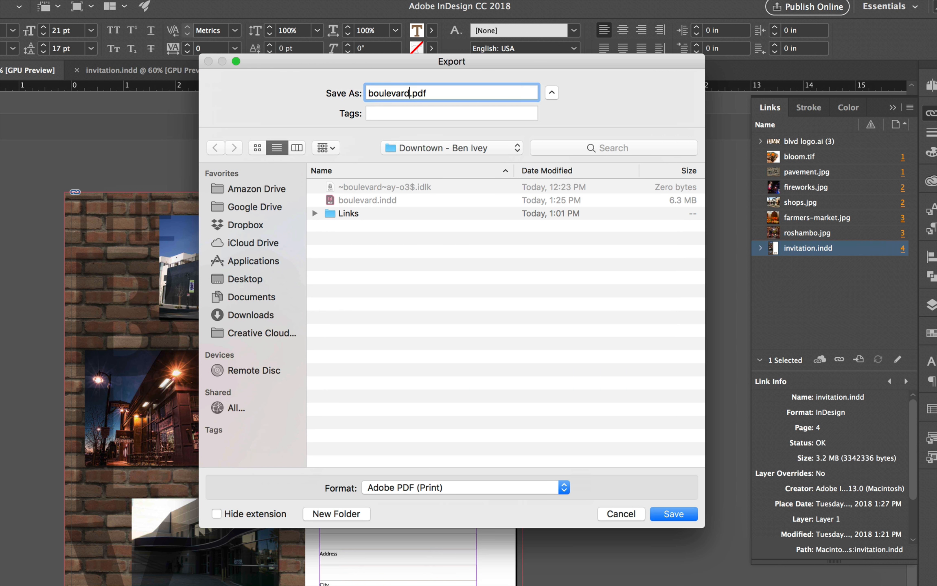
text(-Pring)
key(BackSpace)
text(t-BenIvey)
click(681, 511)
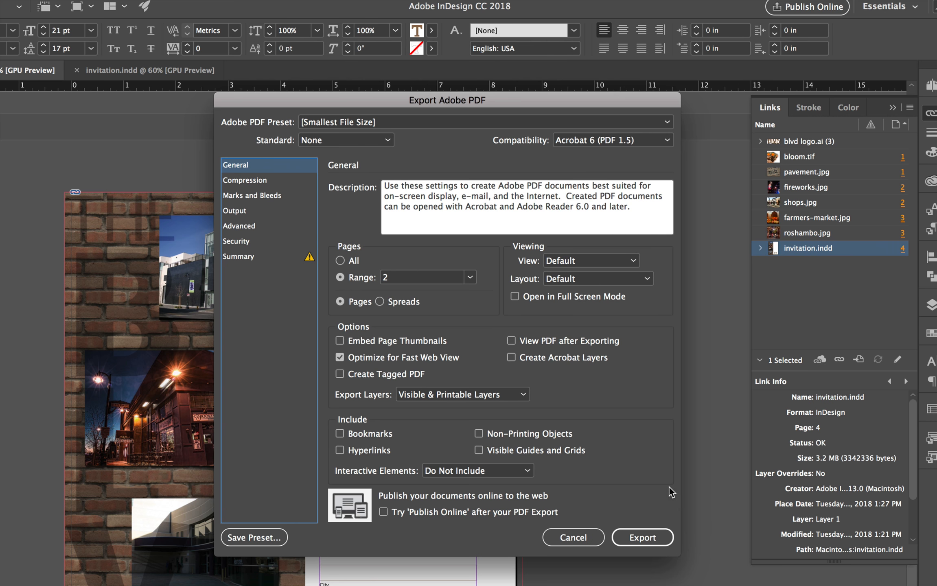
Choose the Press Quality preset and add all printer's marks with a 0.125 in offset and the document bleed settings.
click(354, 125)
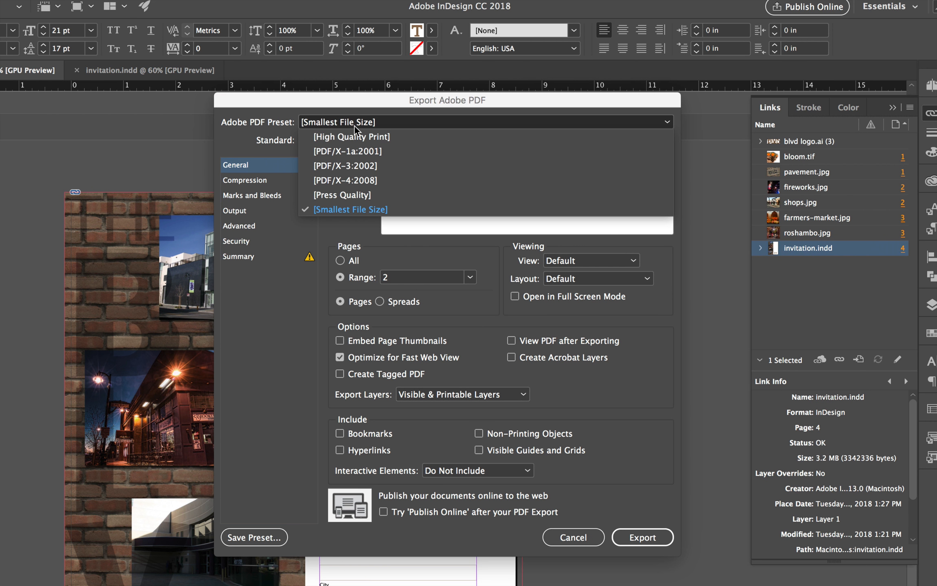
click(375, 195)
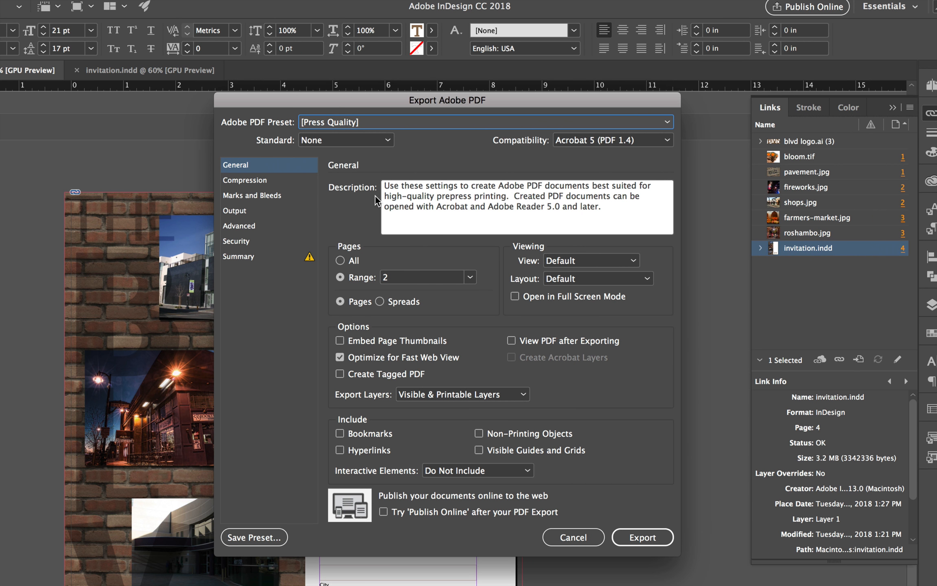
click(267, 194)
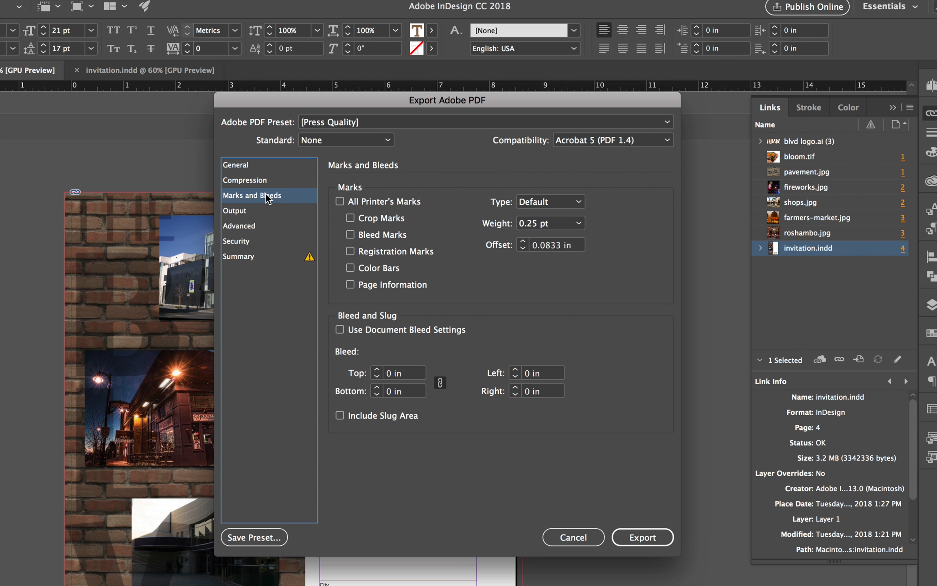
click(339, 202)
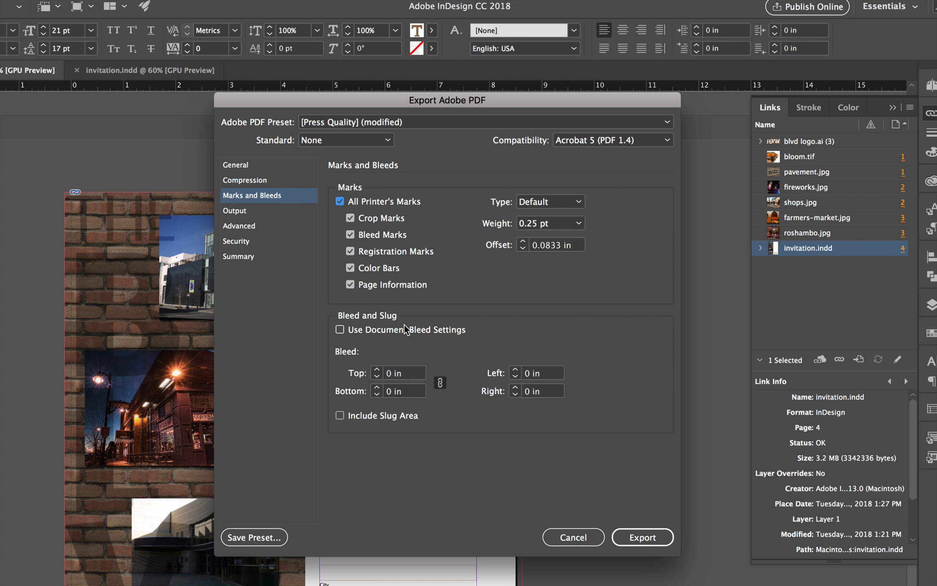
click(551, 245)
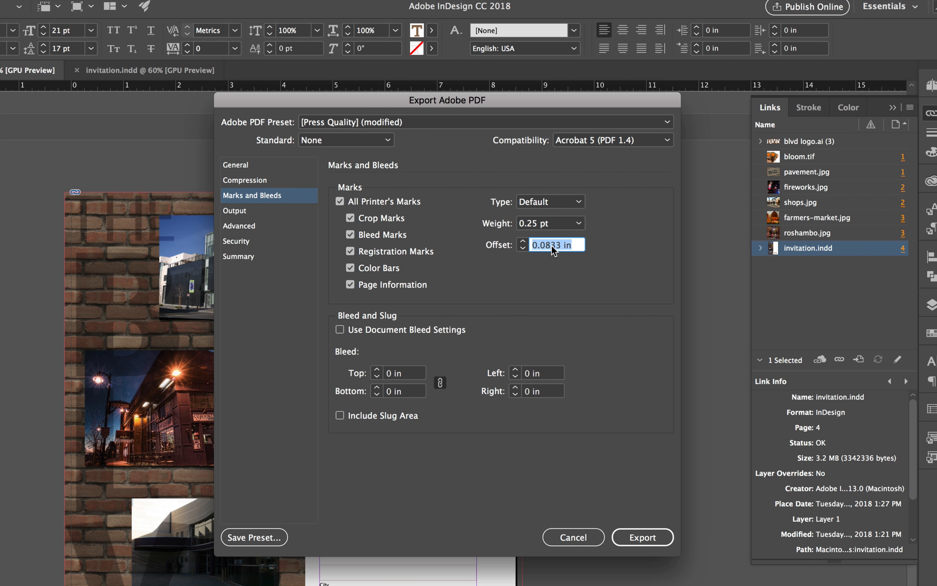
key(BackSpace)
text(.125)
click(340, 331)
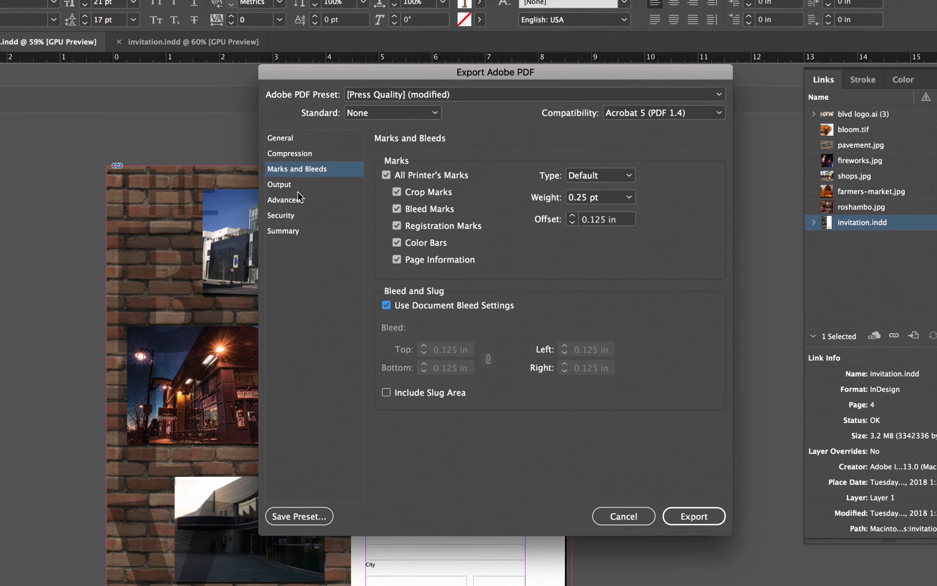
Set the PDF's color conversion to Convert to Destination and its profile inclusion policy to Include Destination Profile.
click(293, 186)
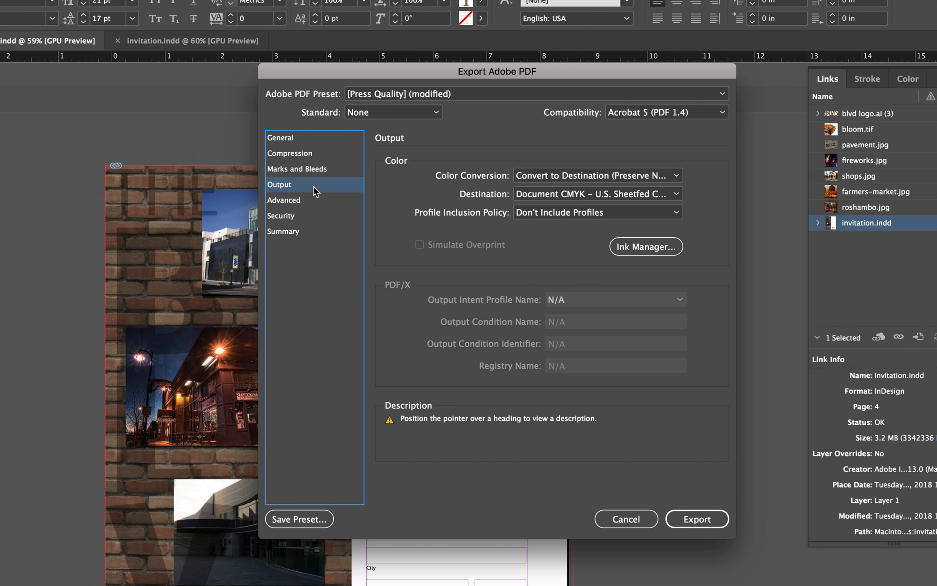
click(562, 179)
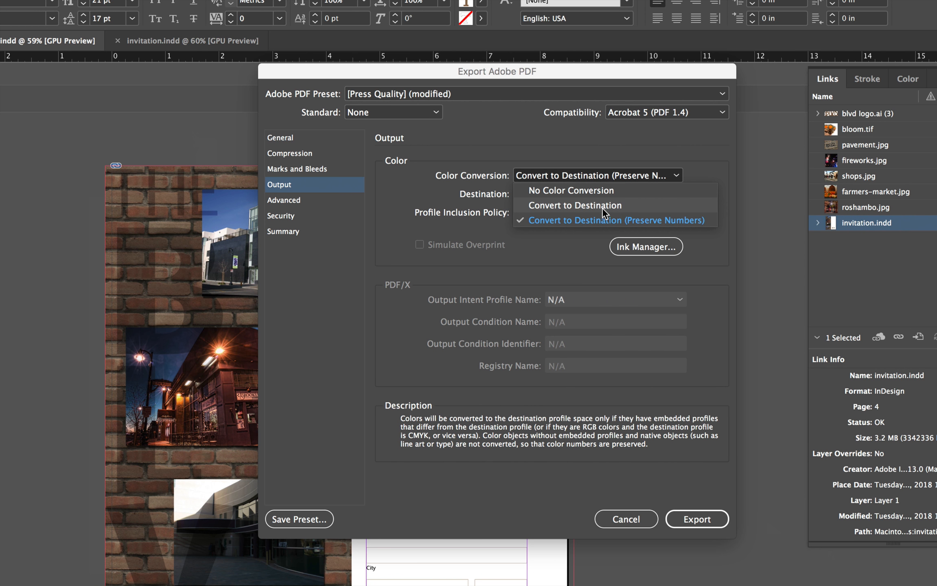
click(617, 206)
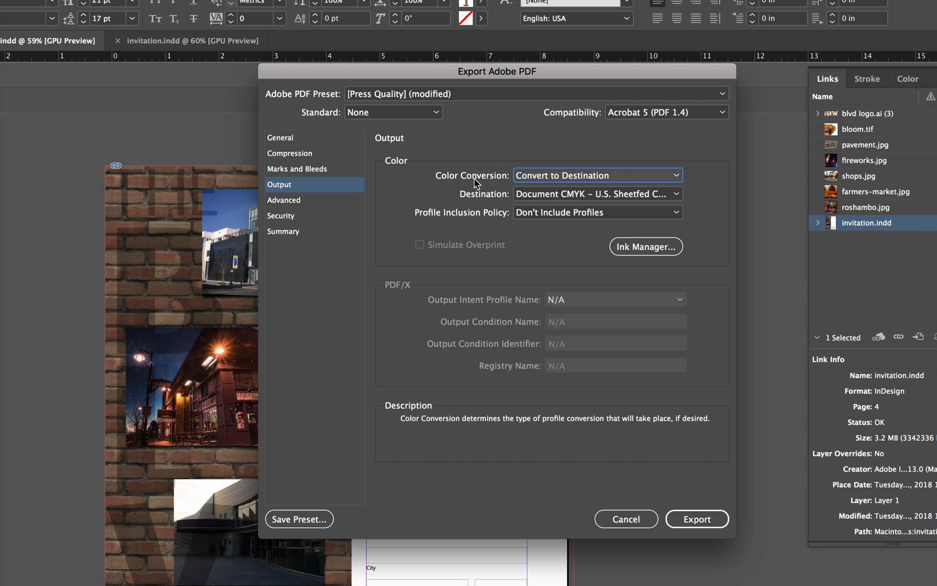
click(568, 215)
click(560, 244)
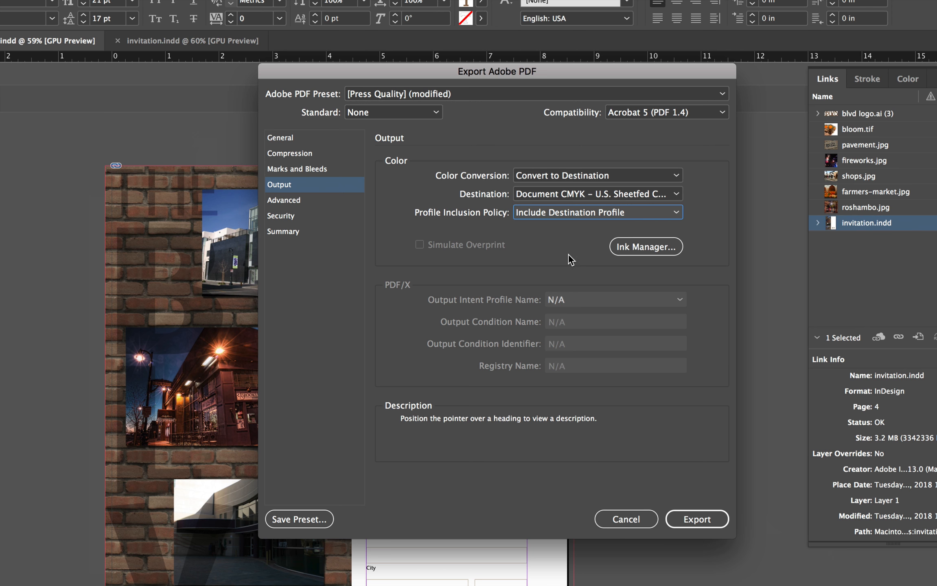
Convert only the PANTONE 7554 C spot ink to process in the Ink Manager, and export the PDF.
click(654, 248)
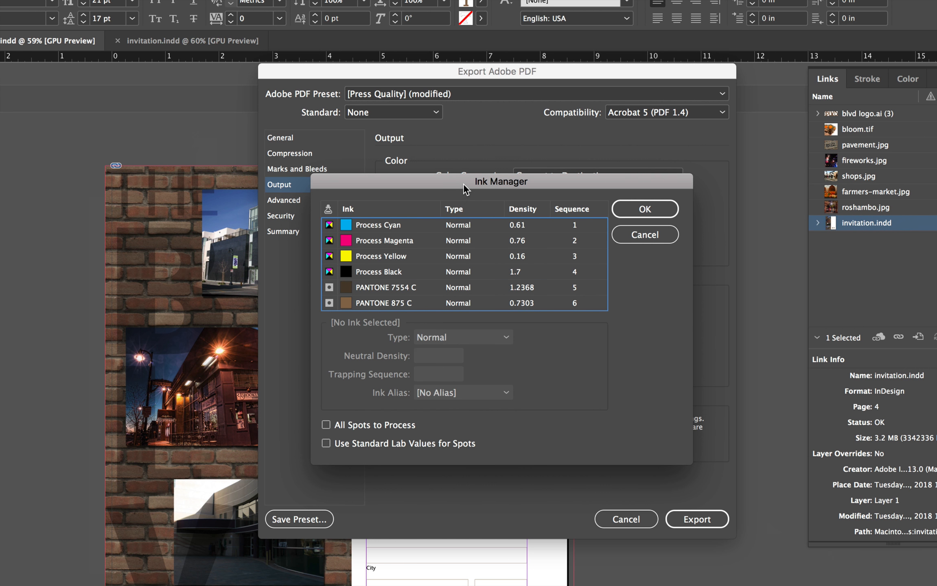
drag(463, 184, 455, 147)
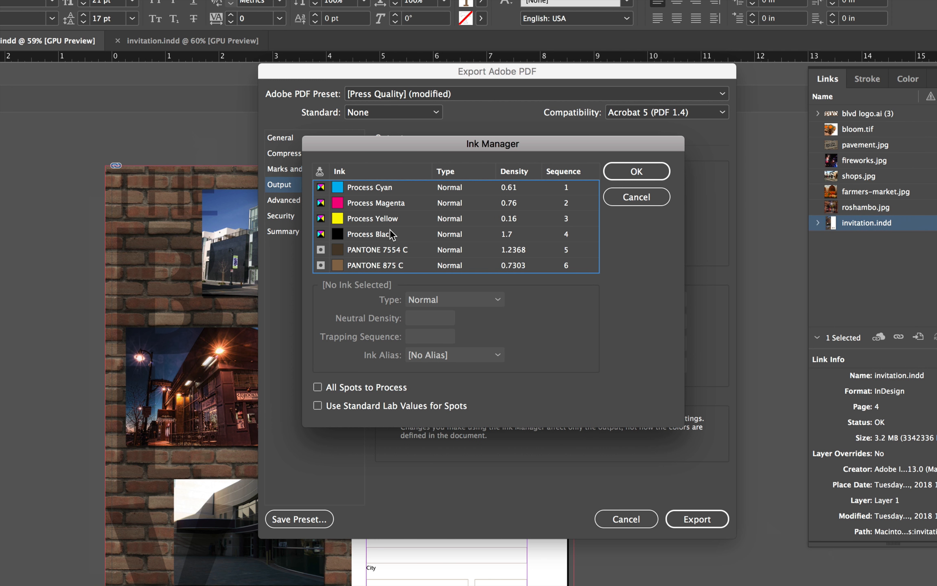
click(322, 250)
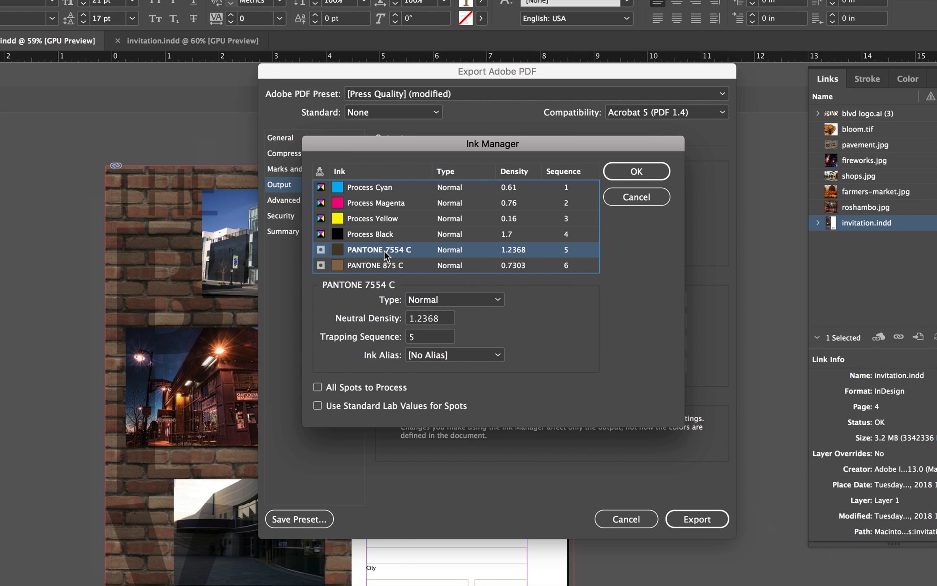
click(321, 250)
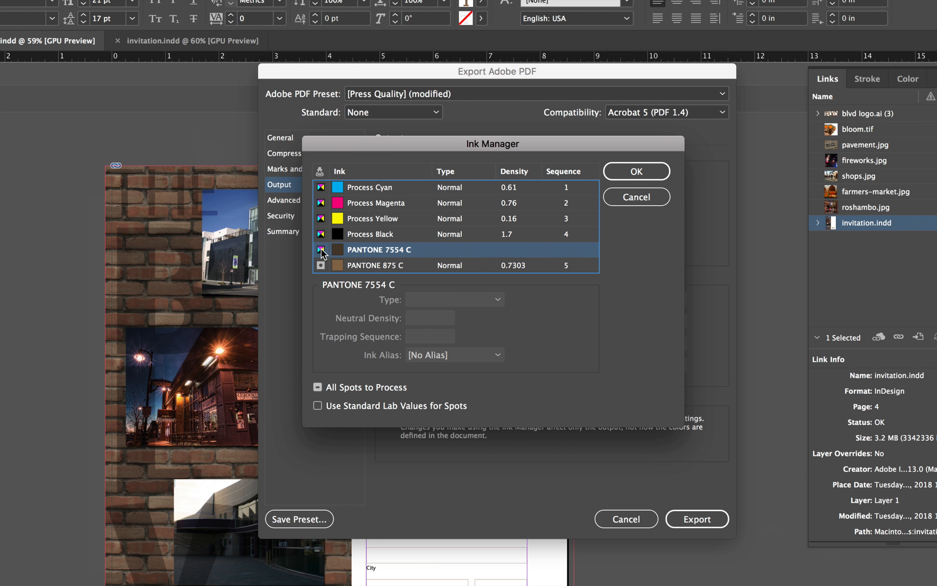
click(318, 386)
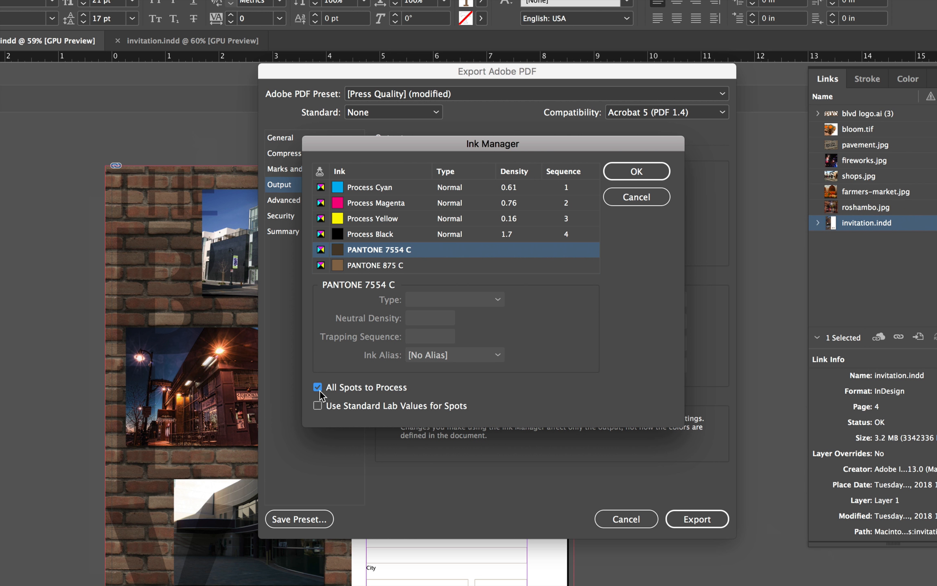
click(319, 390)
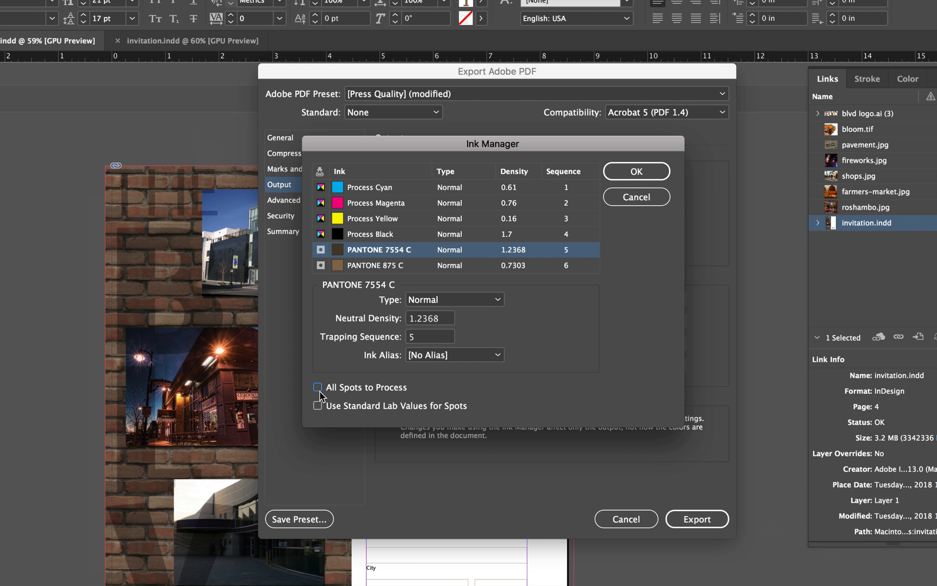
click(320, 250)
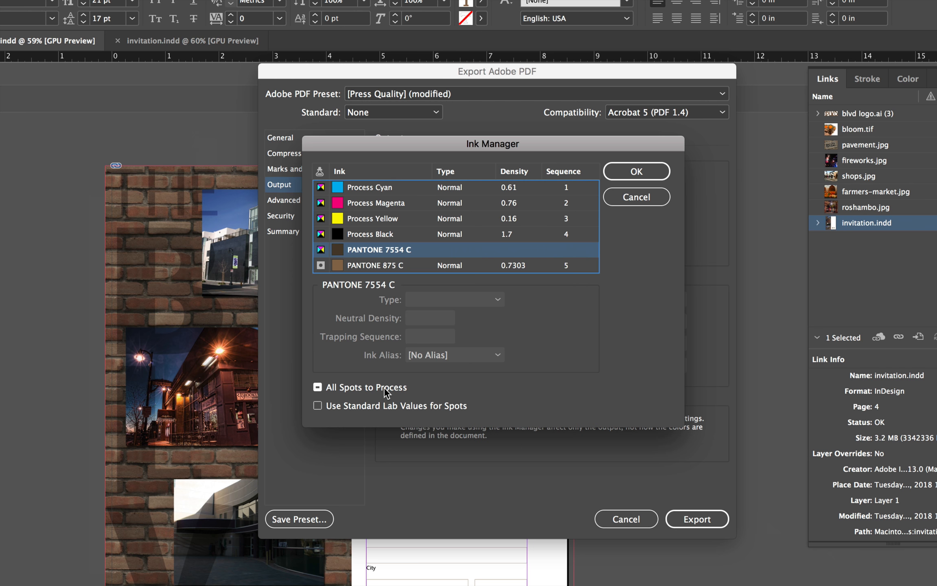
click(637, 172)
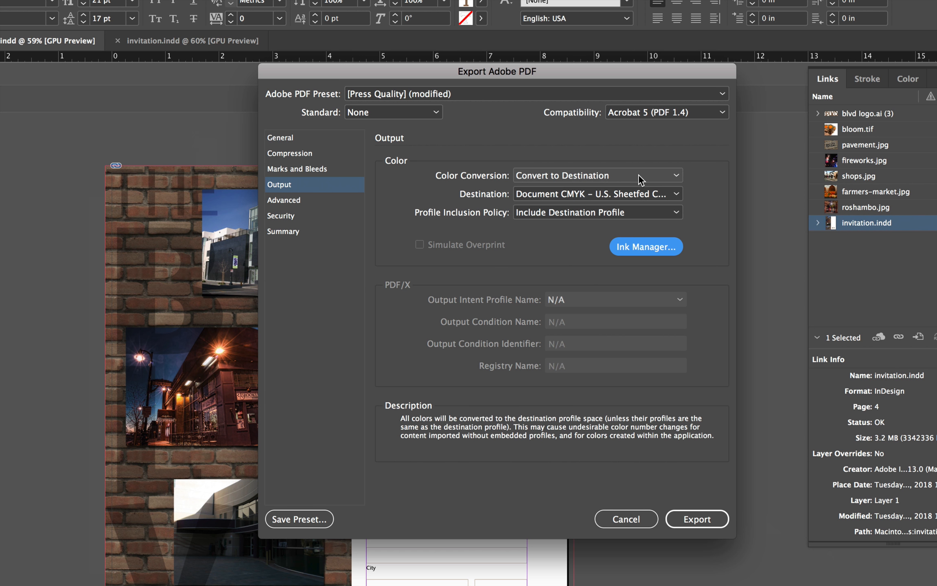
click(696, 519)
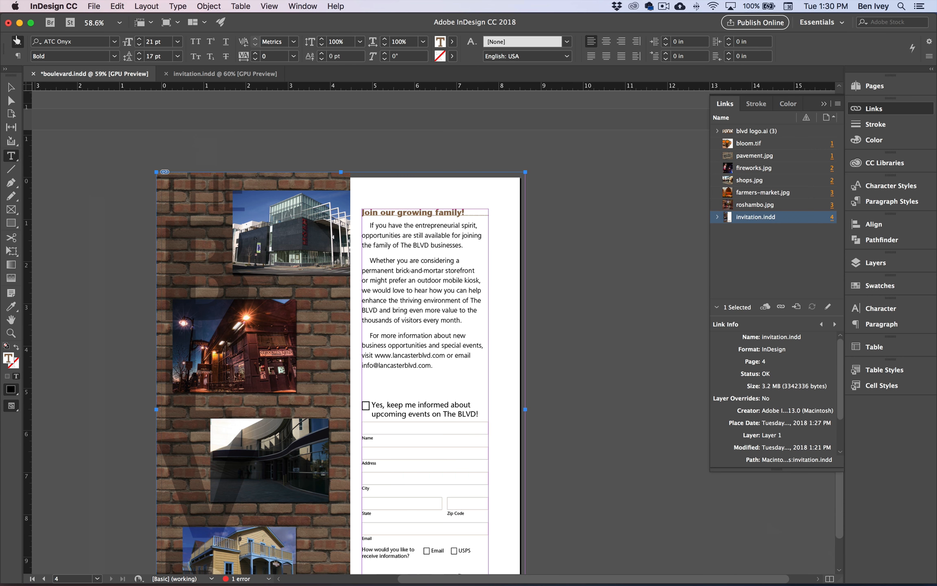
Minimize the open application windows, collapse the Links folder in Finder and select the exported print PDF beside boulevard.indd.
click(19, 23)
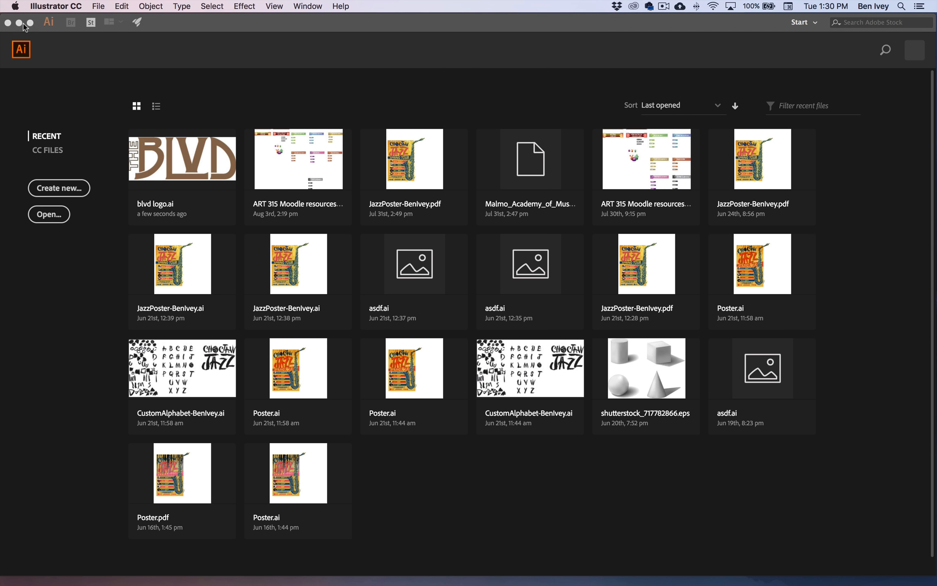
key(super+m)
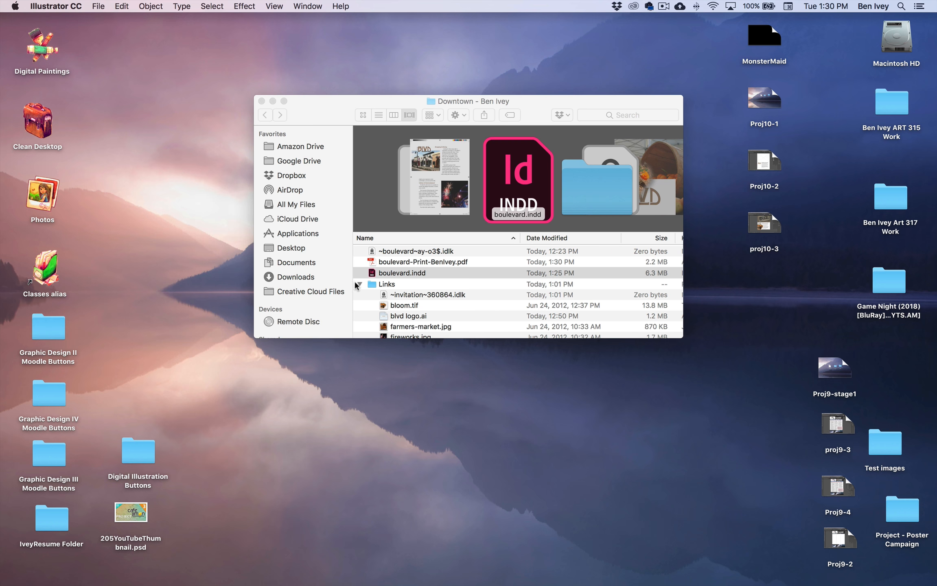
click(360, 284)
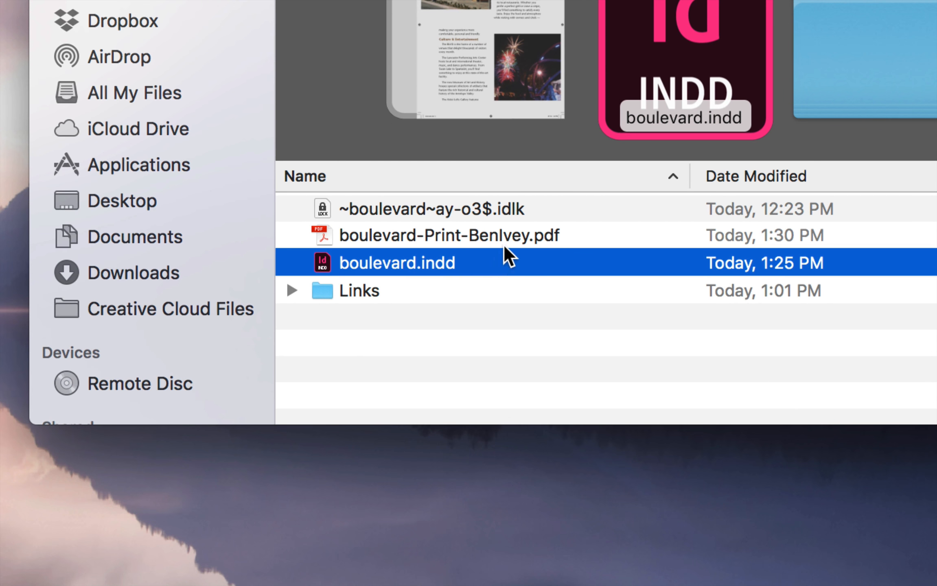
click(455, 253)
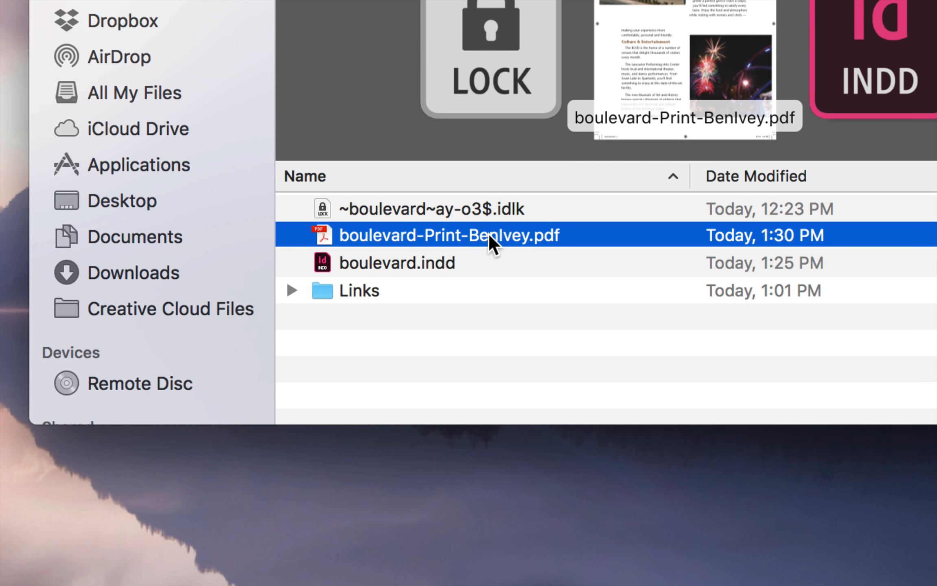
click(468, 263)
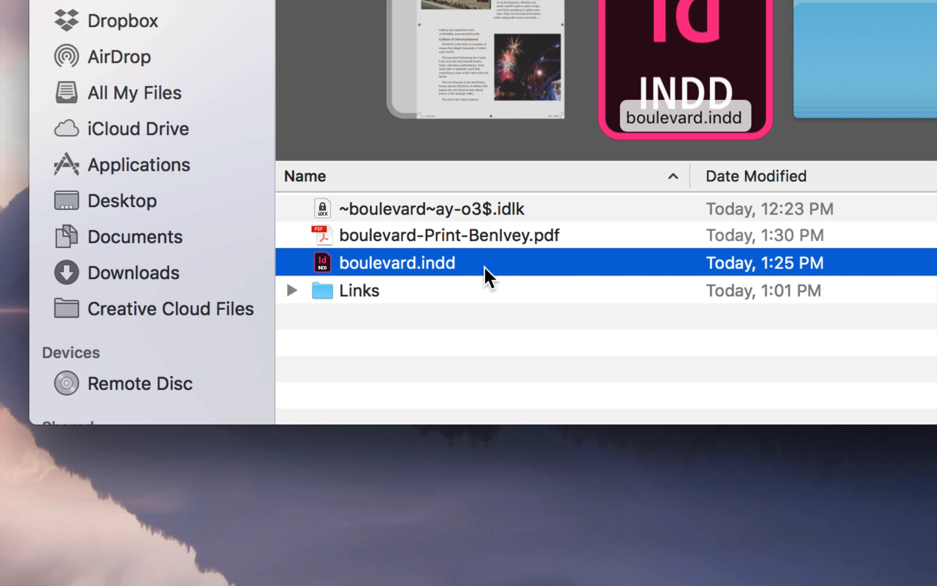
click(496, 235)
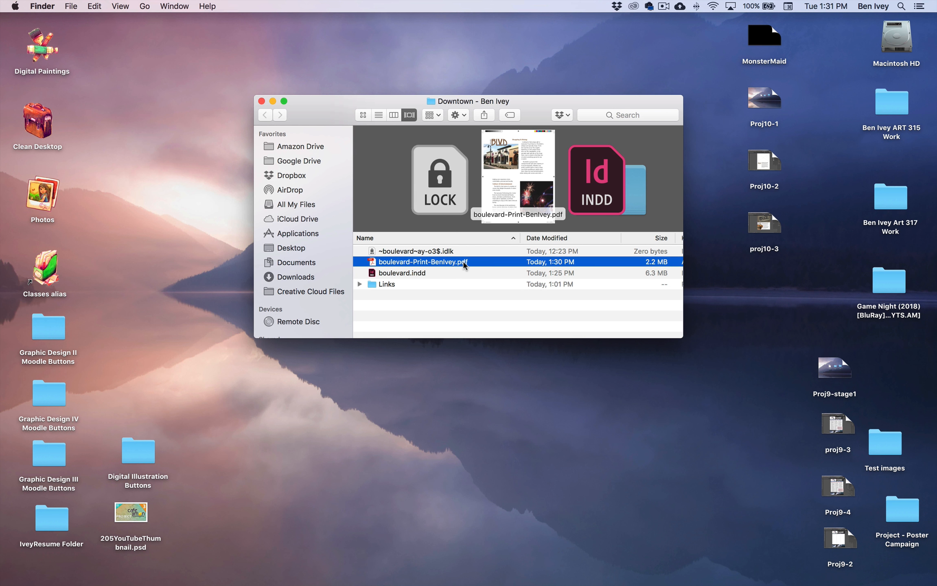